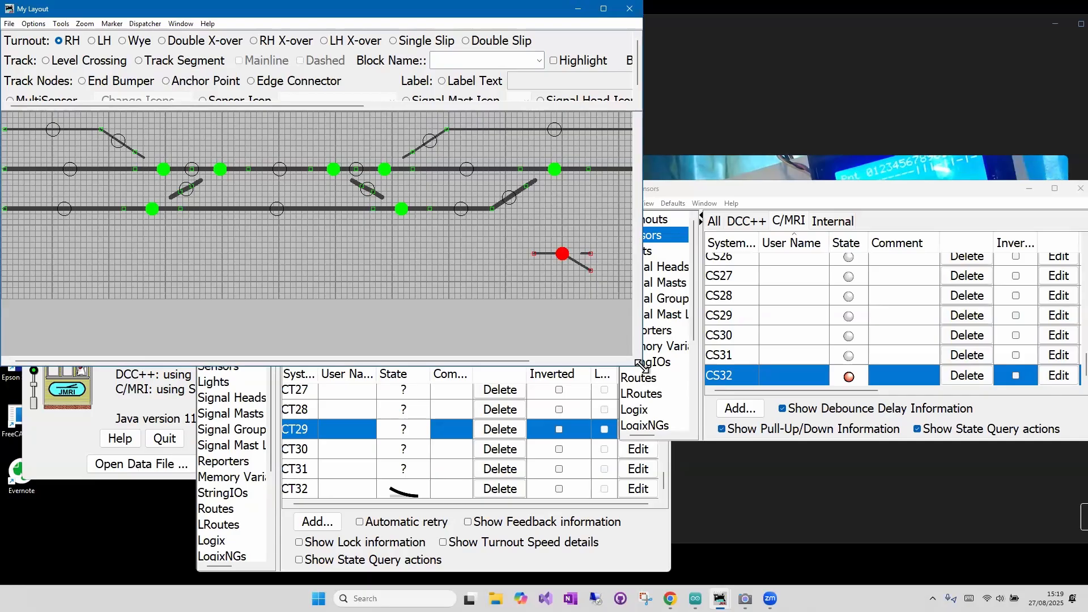
Step: Enlarge the layout window and delete the unconnected turnout below the tracks
drag(642, 366, 752, 514)
key(Delete)
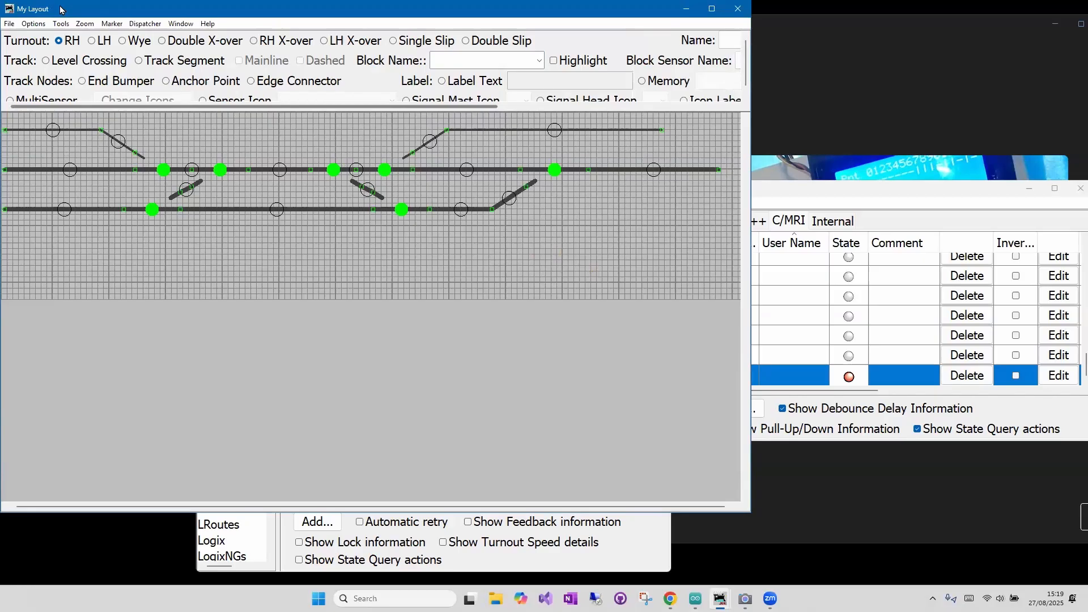
Step: Add a turntable to the layout panel
click(10, 23)
mouse_move(37, 29)
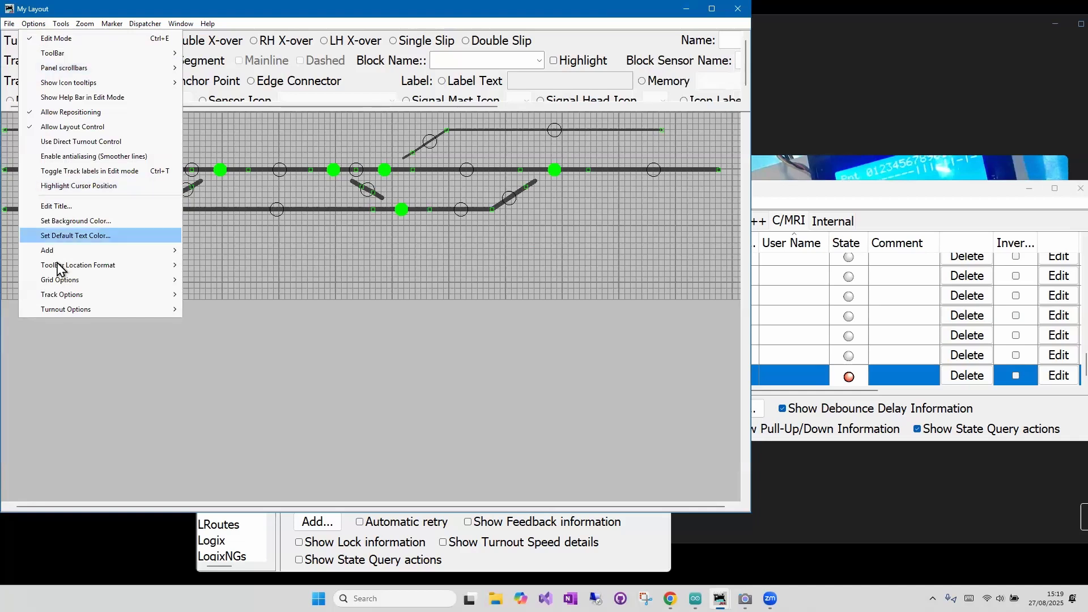
mouse_move(52, 253)
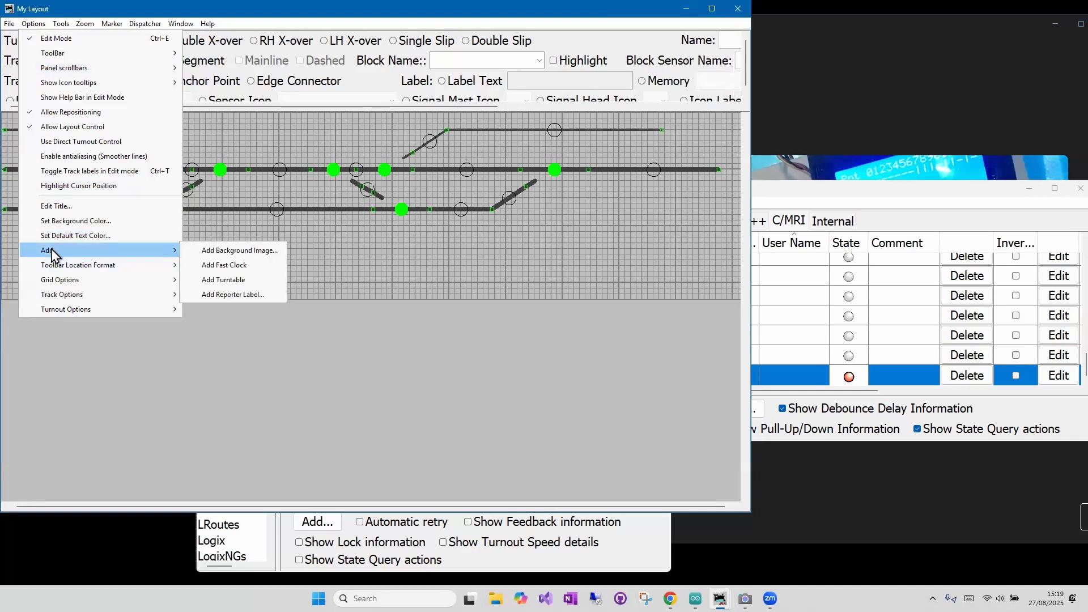
click(245, 280)
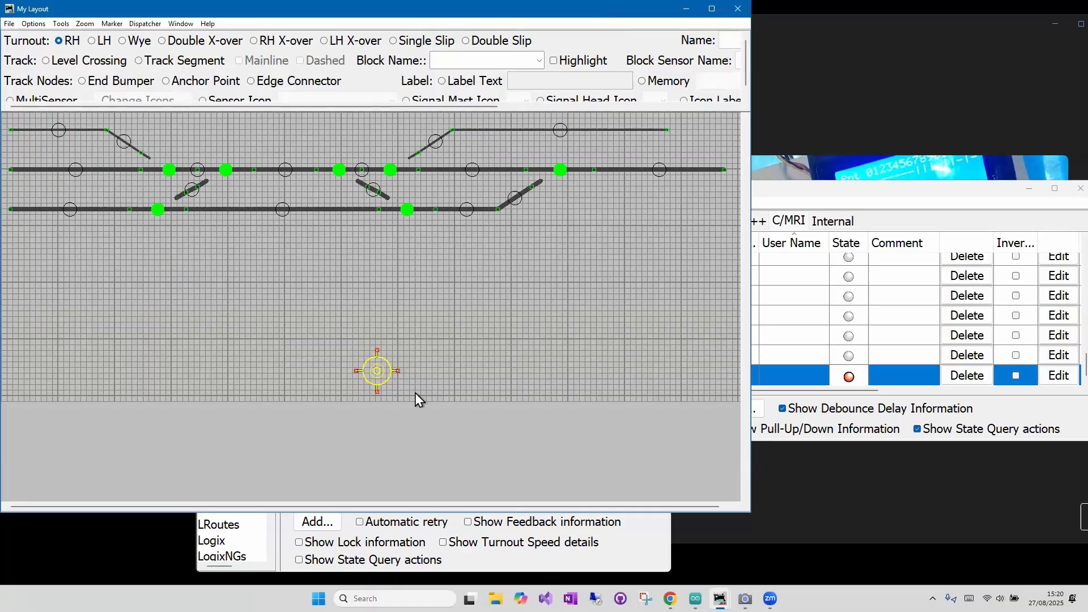
Step: Select the new turntable and set the default track color to black
mouse_move(377, 370)
mouse_down()
mouse_move(295, 301)
mouse_move(403, 410)
mouse_up()
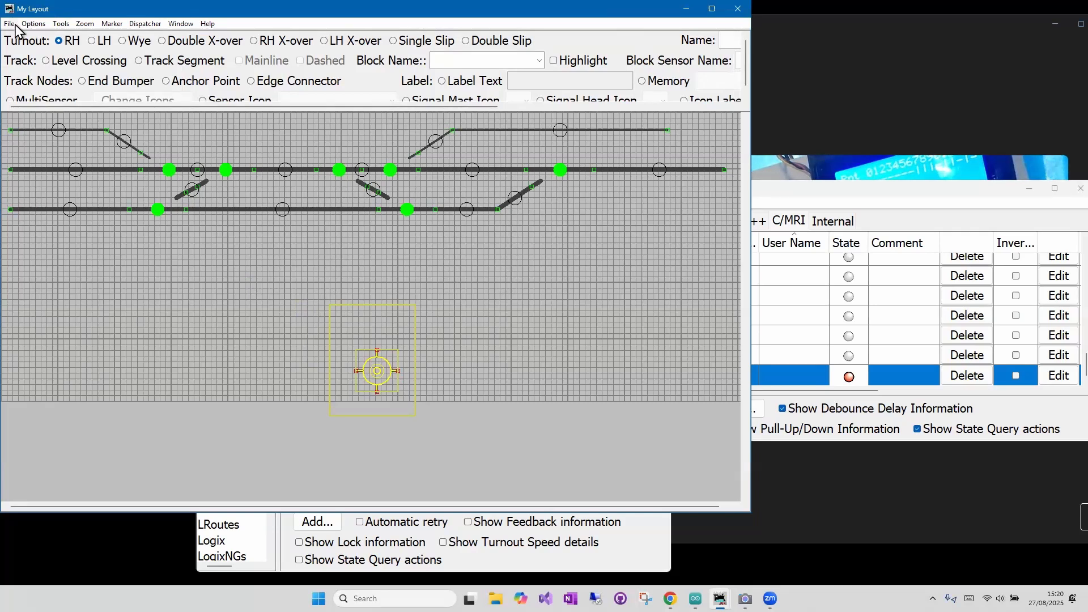
click(34, 24)
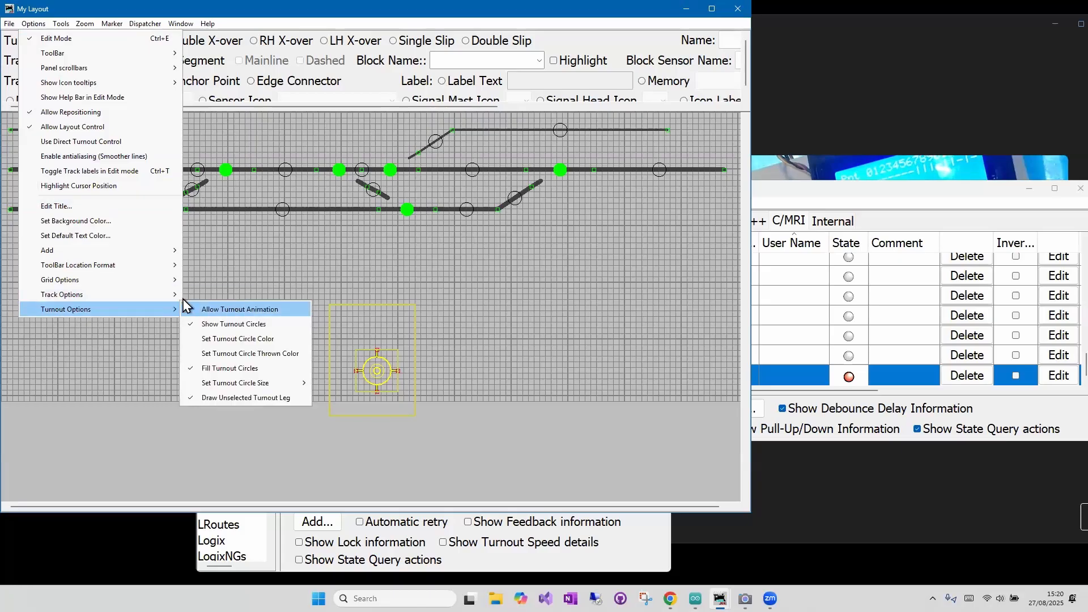
mouse_move(152, 302)
mouse_move(249, 310)
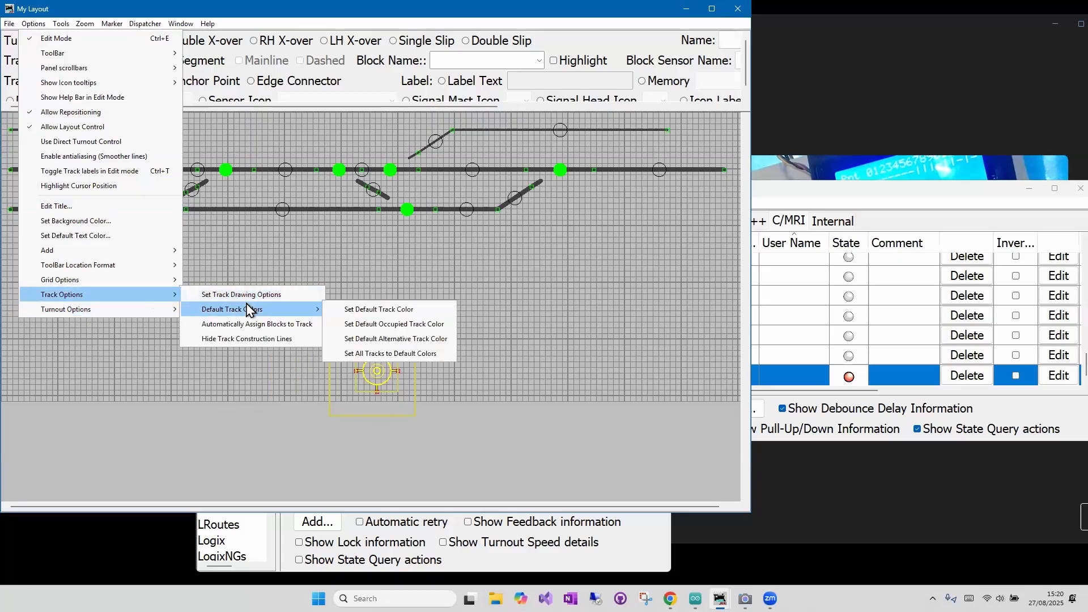
click(368, 311)
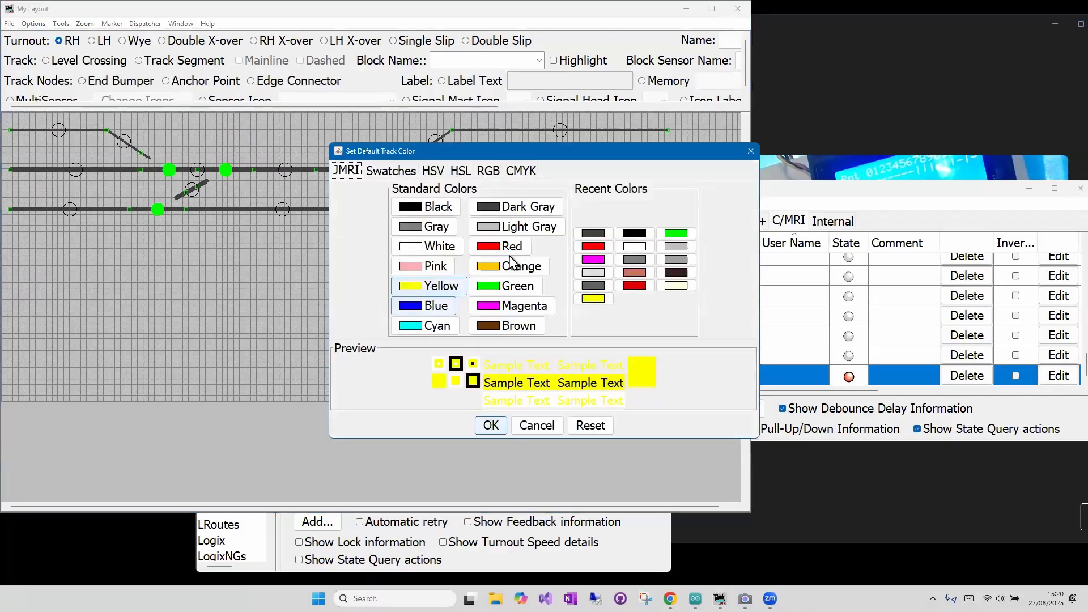
click(428, 208)
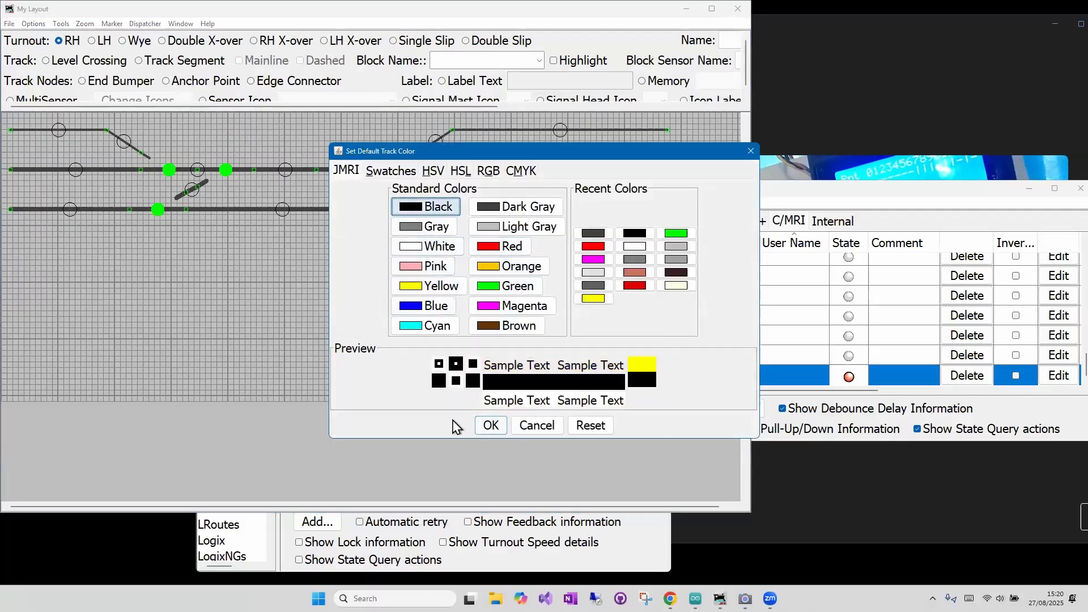
click(491, 426)
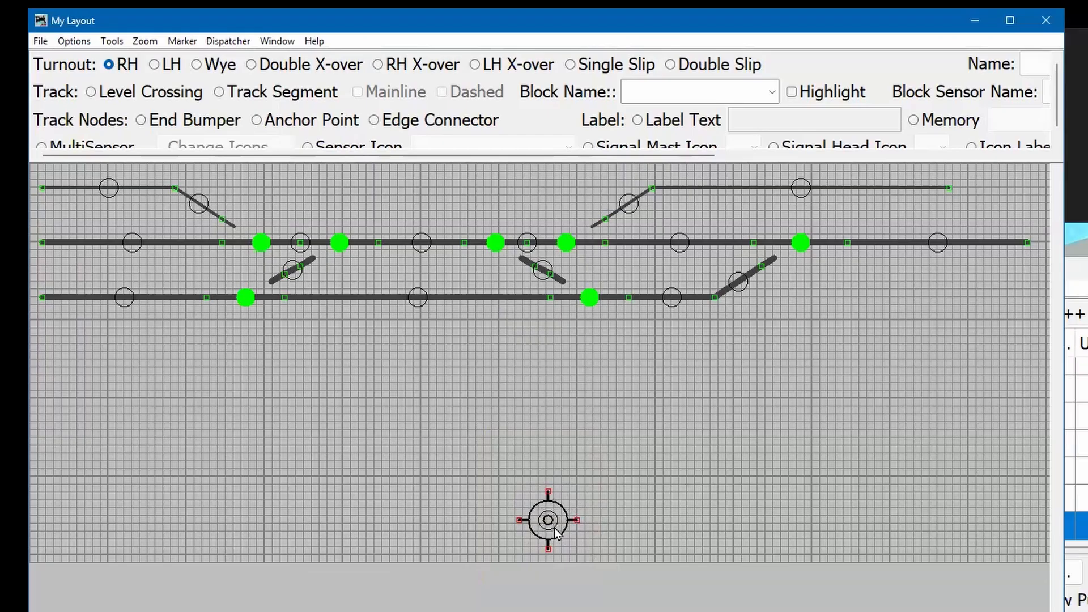
Step: Move the turntable up closer to the lower main track and add a new ray track at an angle of 320
drag(547, 520, 405, 437)
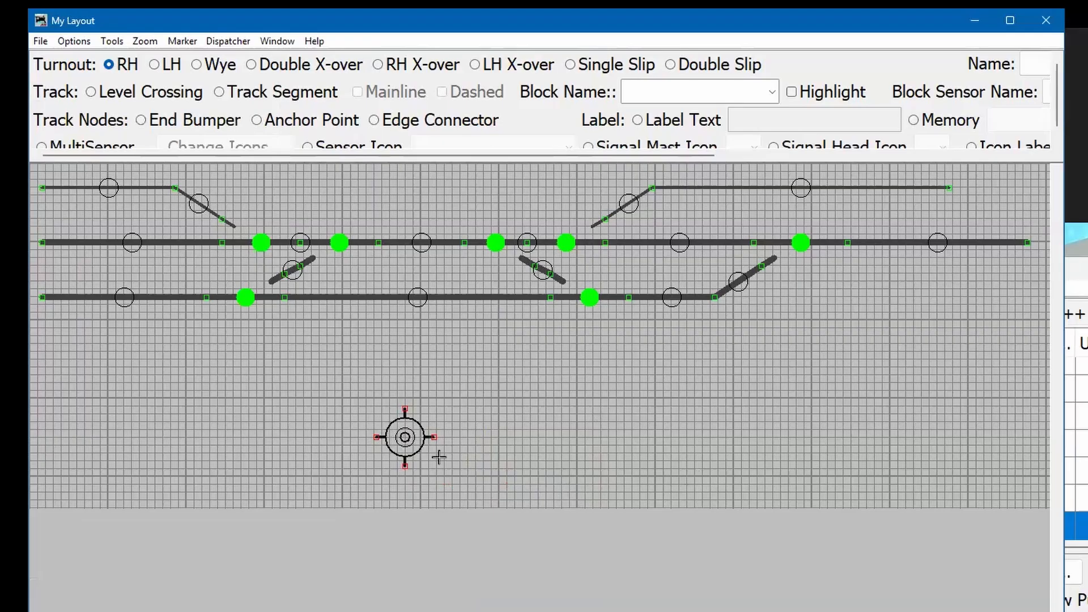
right_click(405, 437)
click(442, 509)
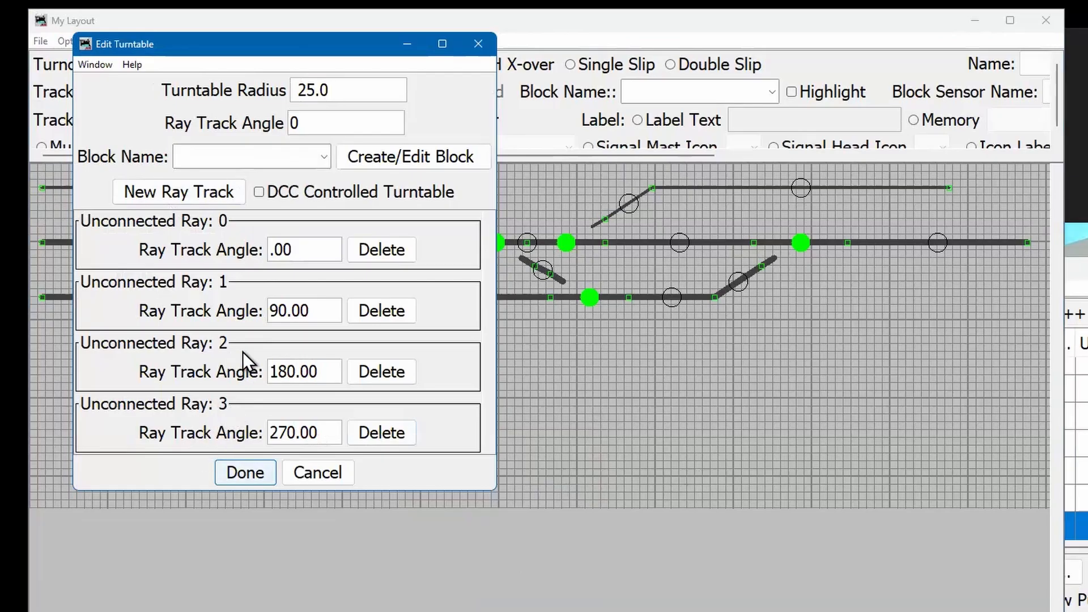
click(197, 192)
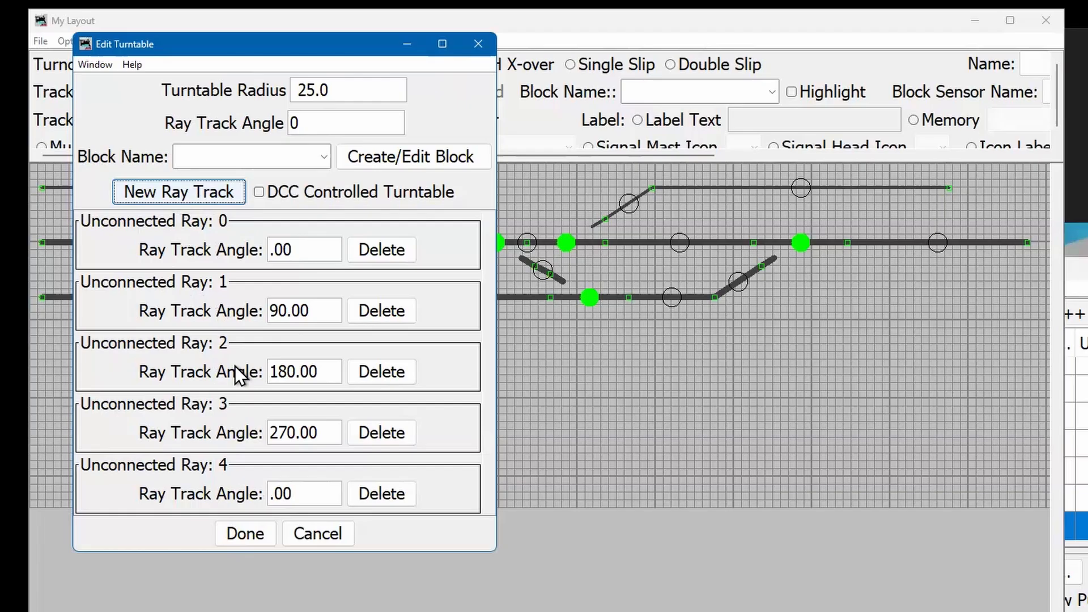
key(Tab)
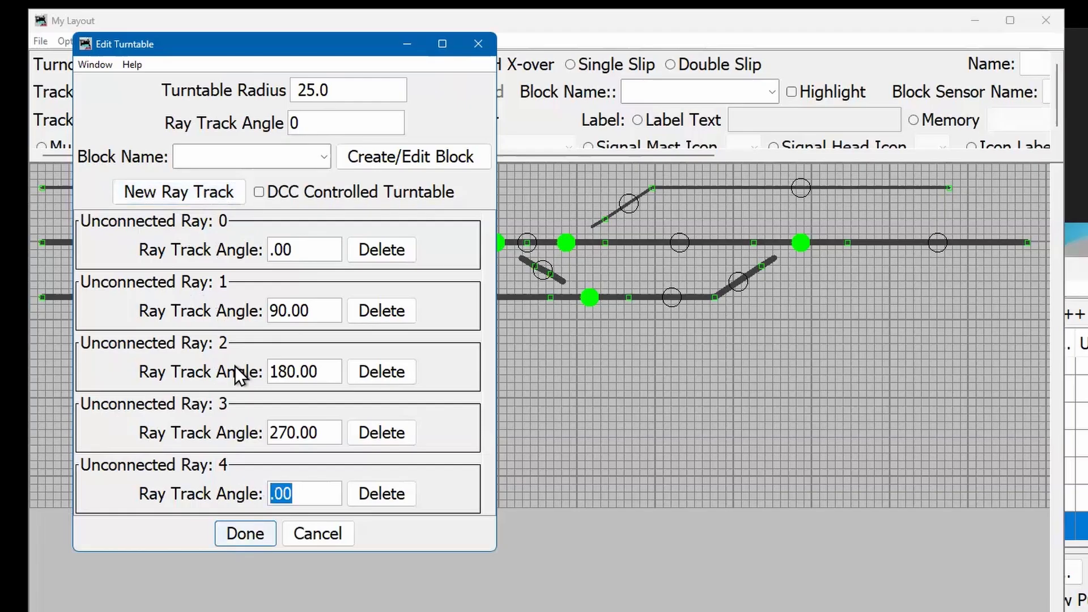
text(320)
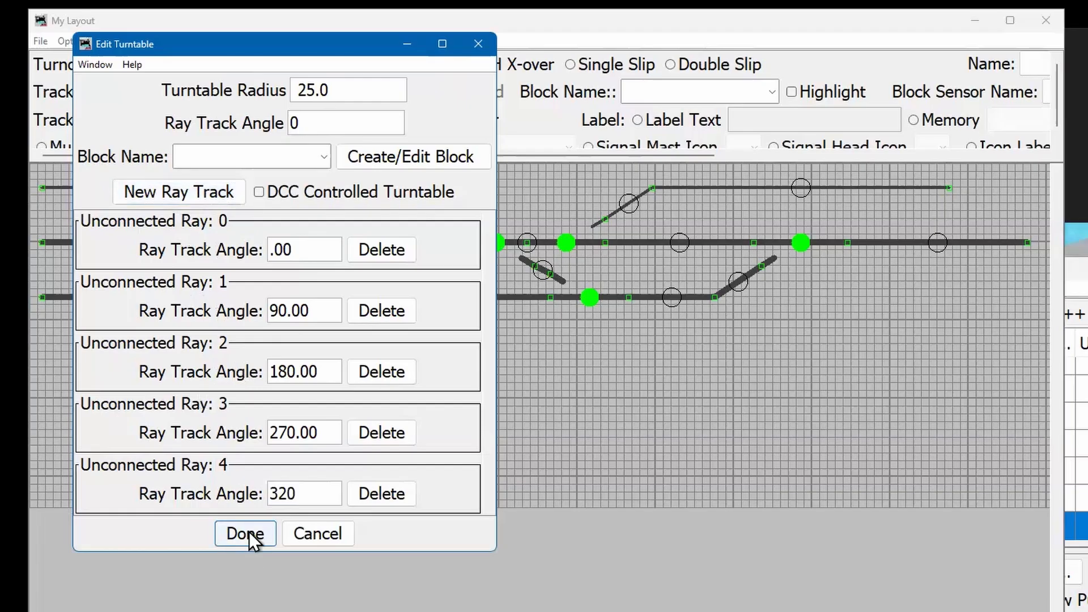
key(Return)
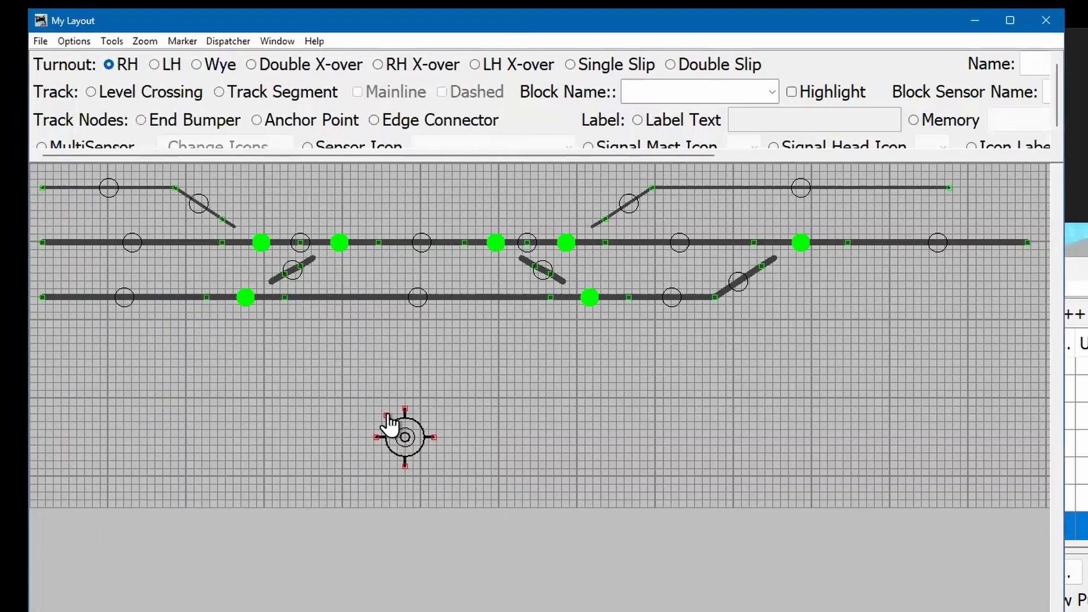
Step: Swing four of the turntable's rays to angles of about 45, 143, 217 and 338 degrees, leaving the 270-degree ray in place
drag(405, 410, 450, 396)
drag(405, 468, 380, 470)
drag(434, 437, 422, 461)
drag(388, 417, 395, 408)
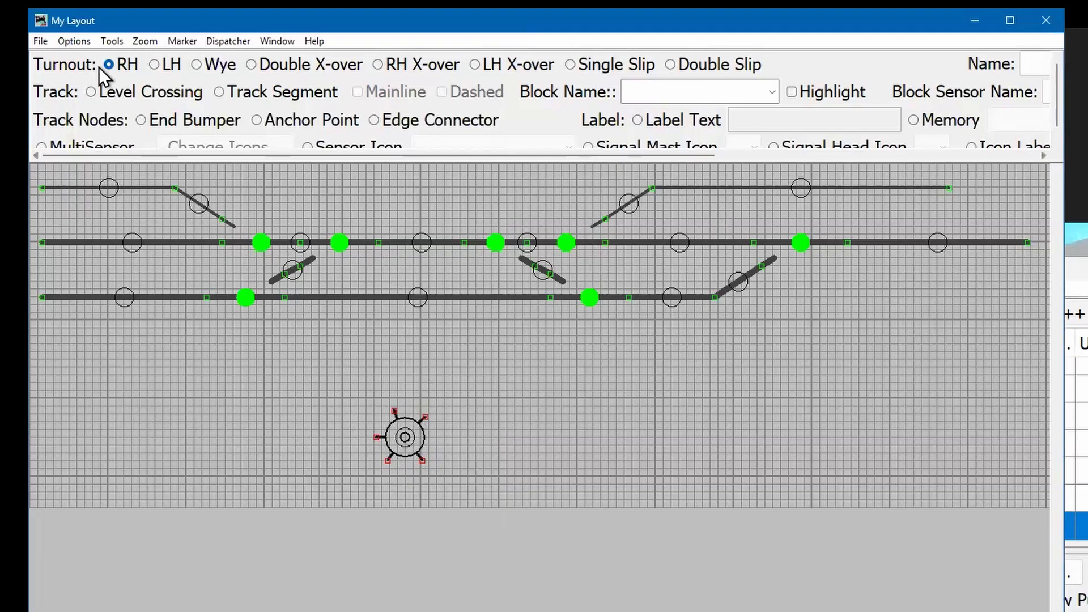
Step: Review the angles of the turntable's ray tracks in its edit dialog, then close it
right_click(404, 439)
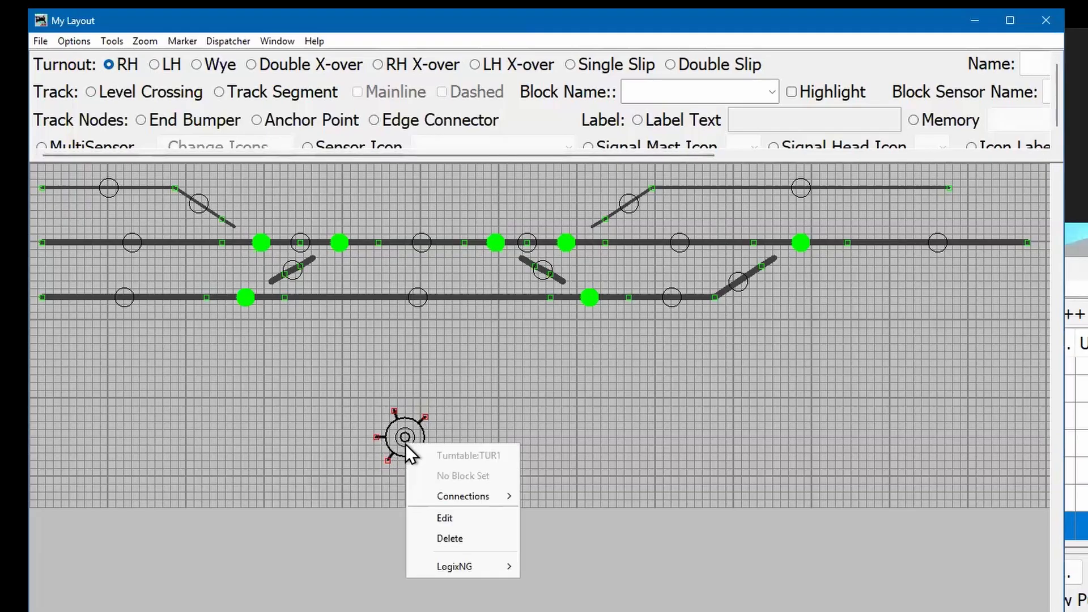
click(445, 519)
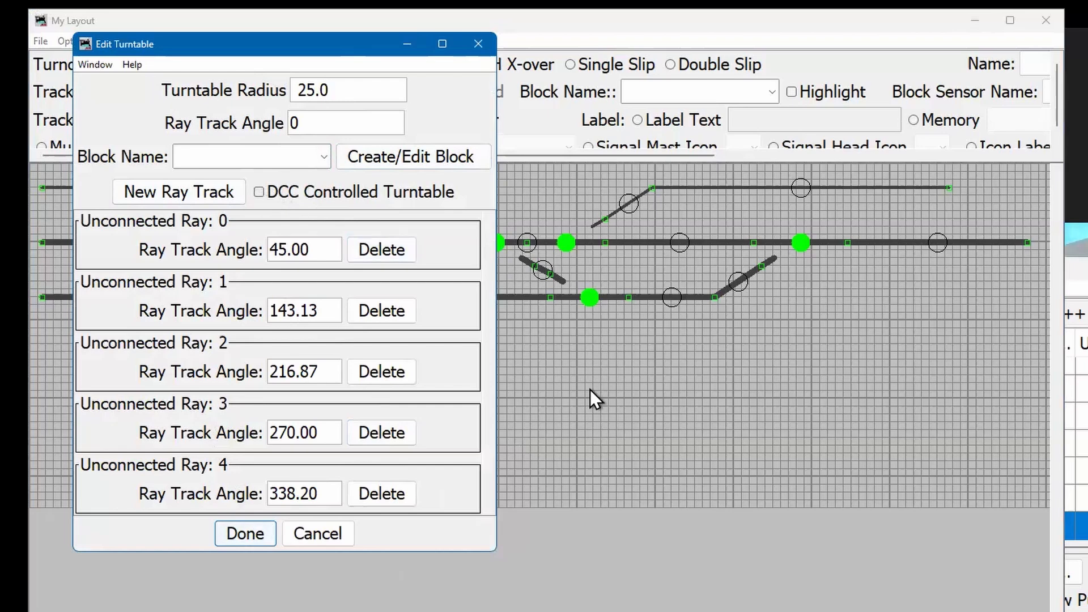
key(Return)
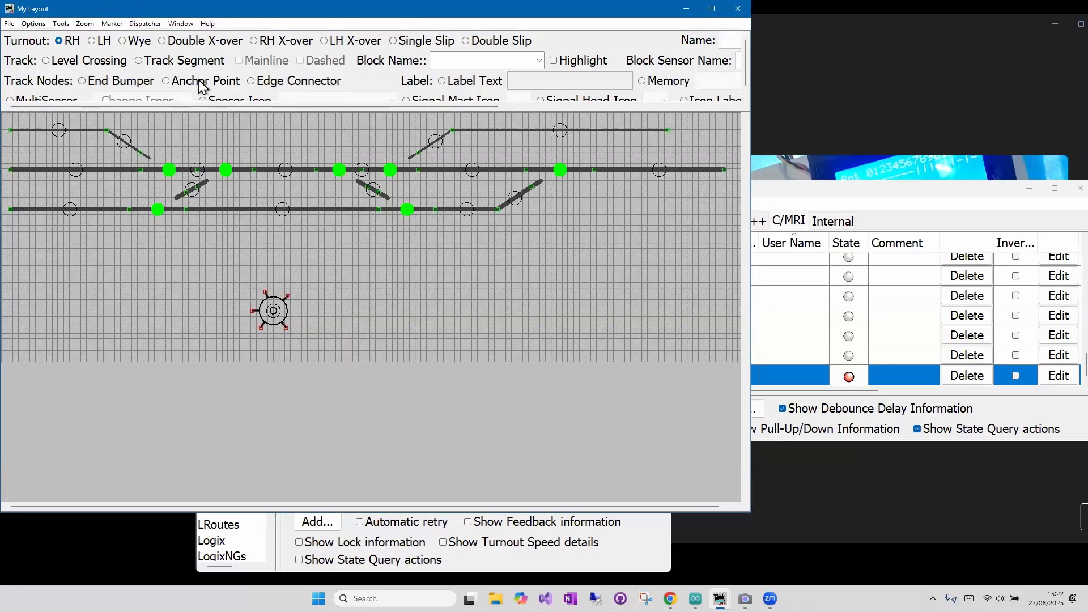
Step: Place a sensor icon for DS1 on the layout panel
scroll(203, 86, down, 1)
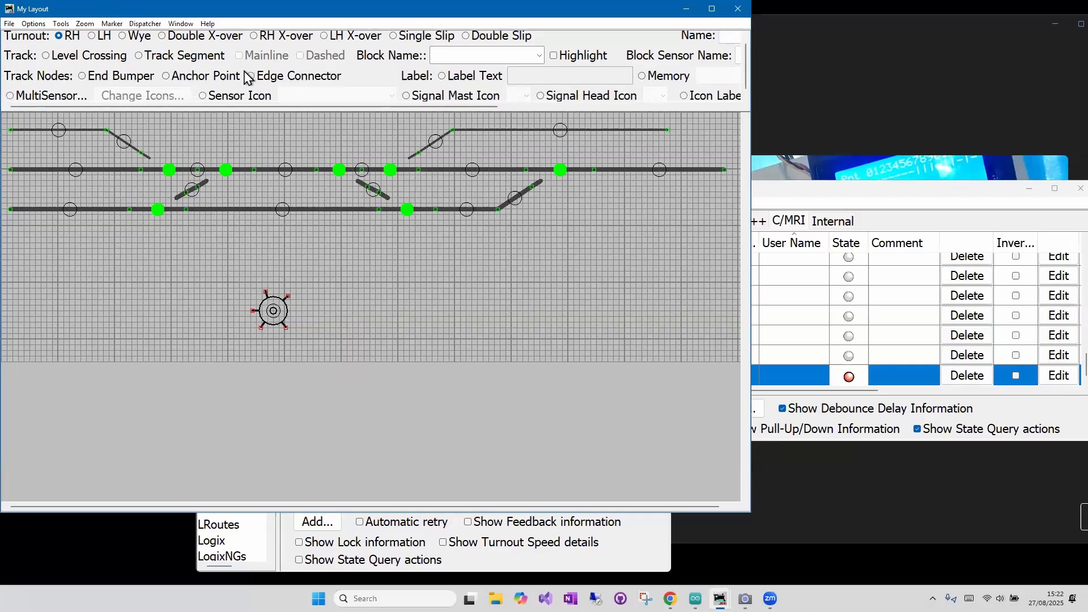
click(202, 94)
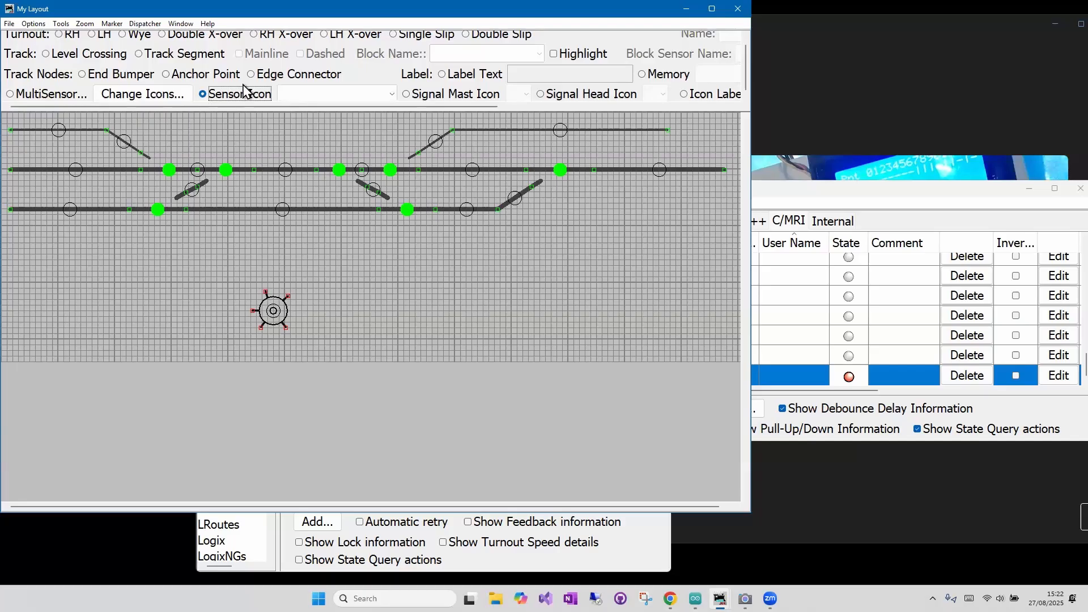
click(395, 96)
scroll(299, 450, down, 3)
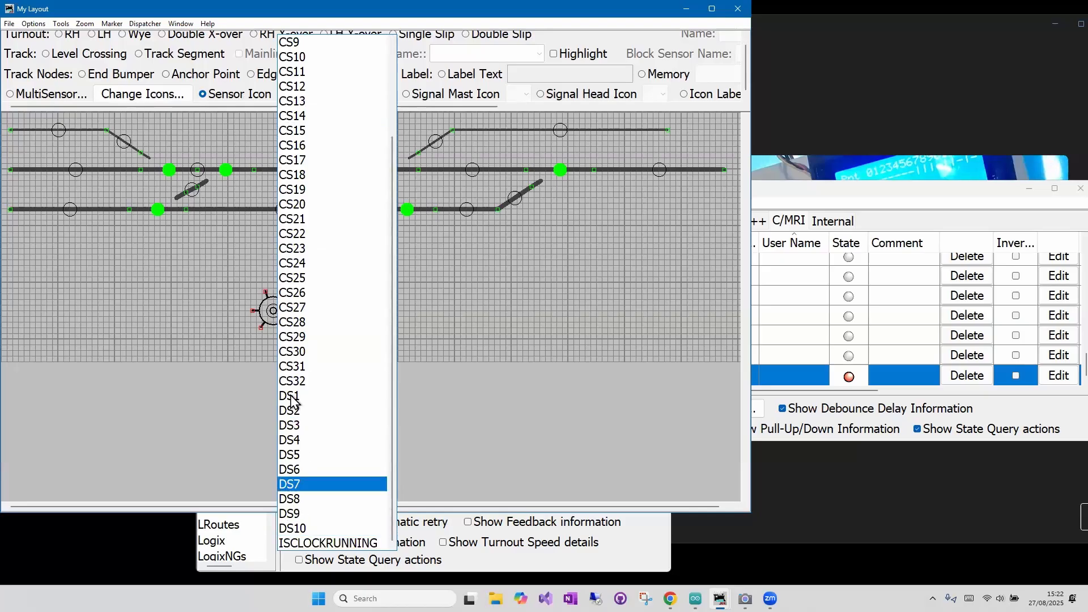
click(321, 401)
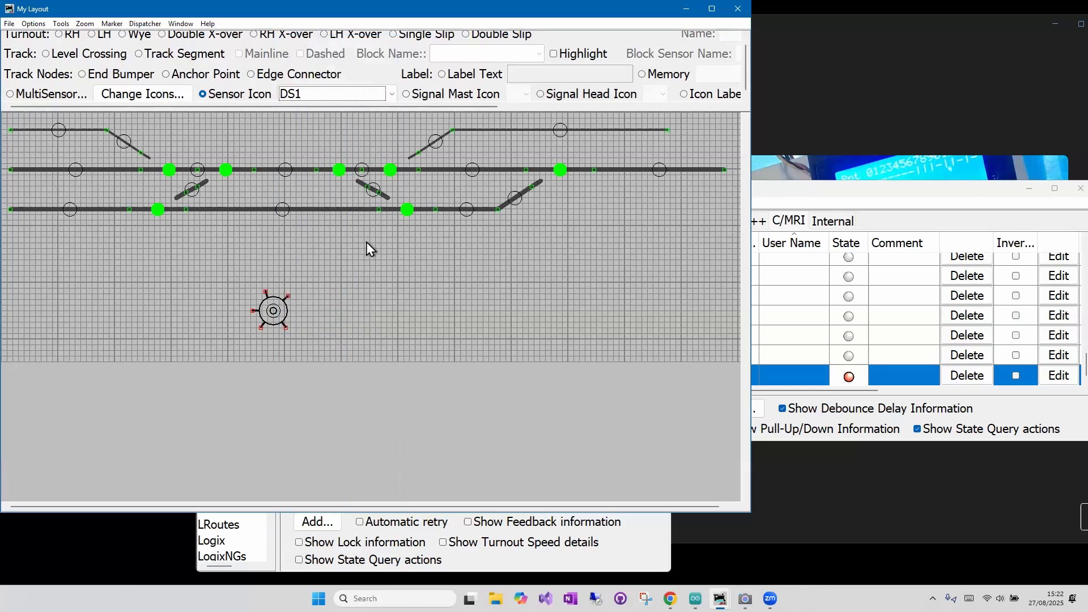
click(373, 274)
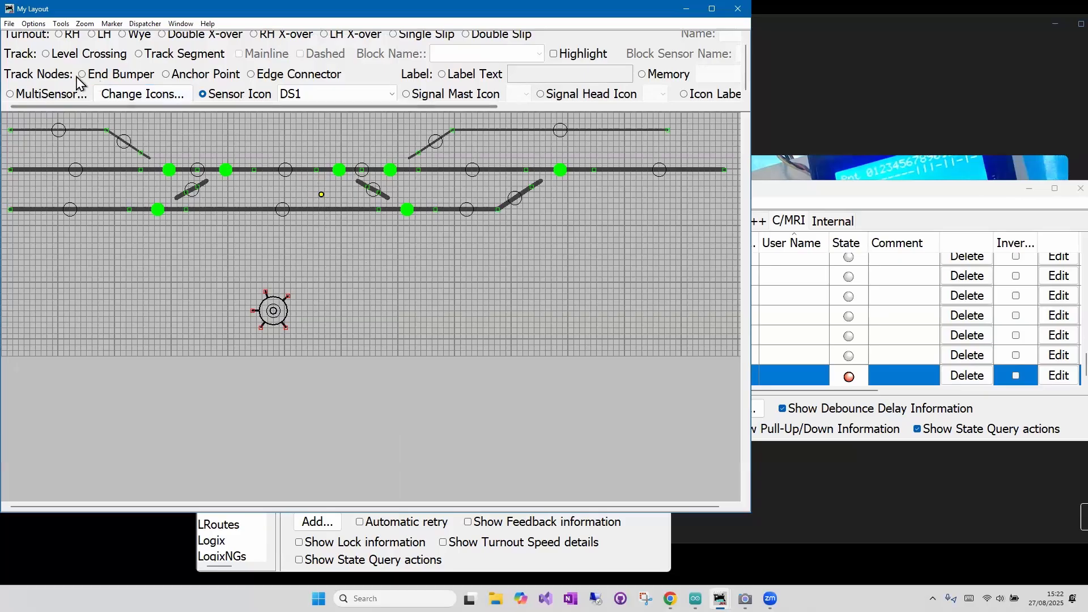
Step: Turn off Snap to Grid when Moving and position the DS1 sensor icon on the lower main track
click(34, 23)
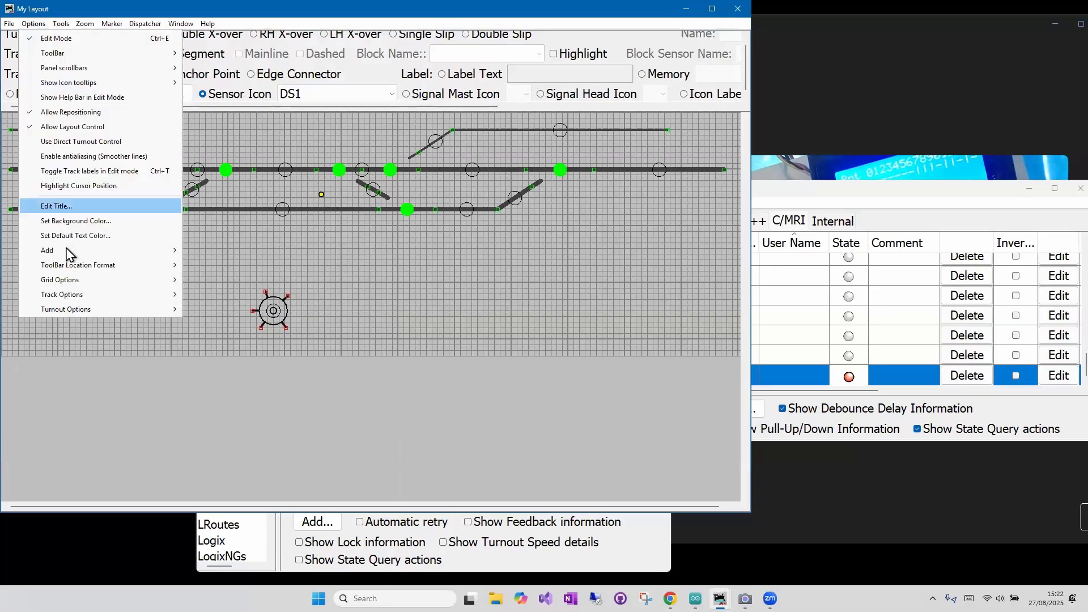
mouse_move(170, 280)
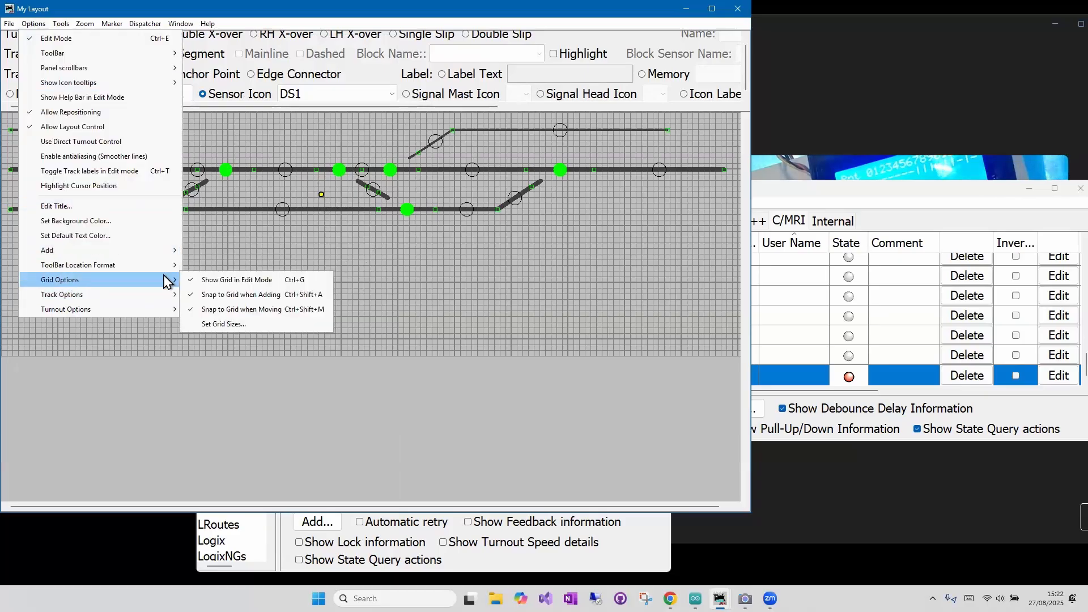
click(225, 309)
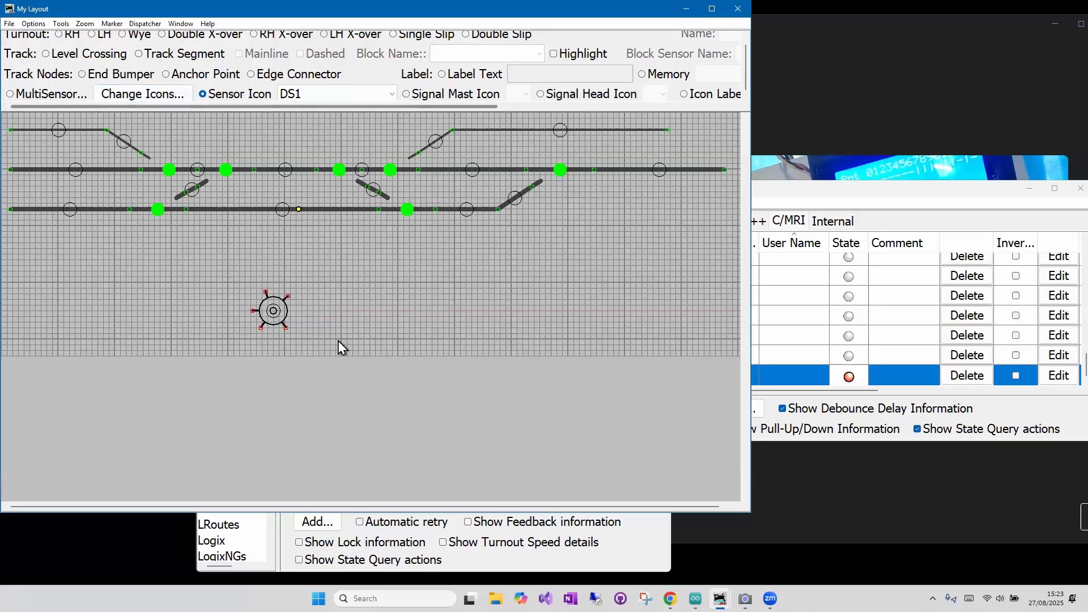
Step: Open the DS1 sensor's icon editor and browse the icon catalog's AARGraphicalSymbols folder in a widened dialog
right_click(299, 209)
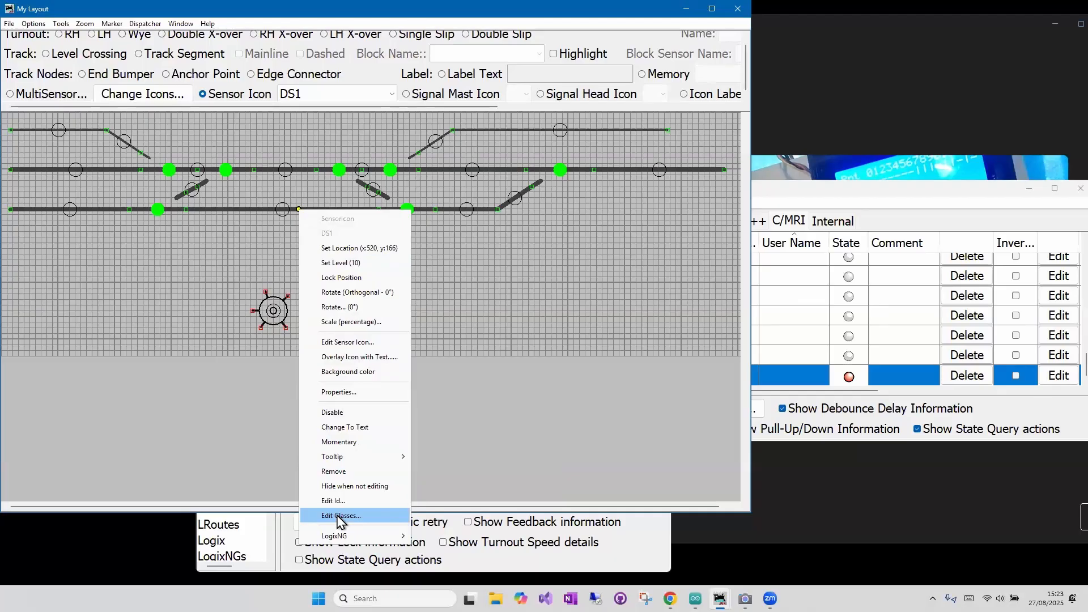
click(371, 343)
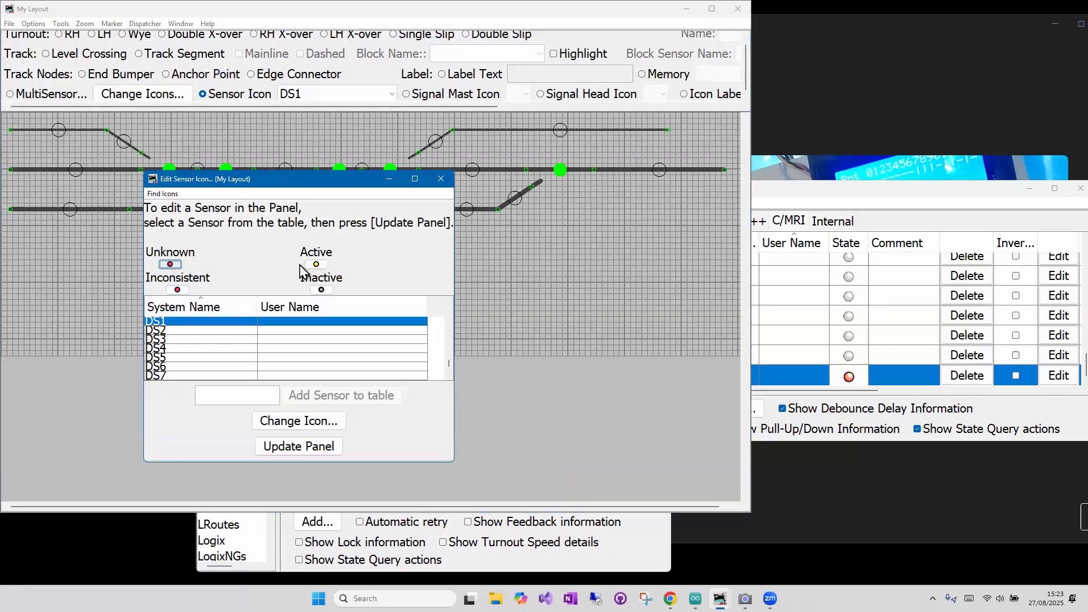
click(311, 422)
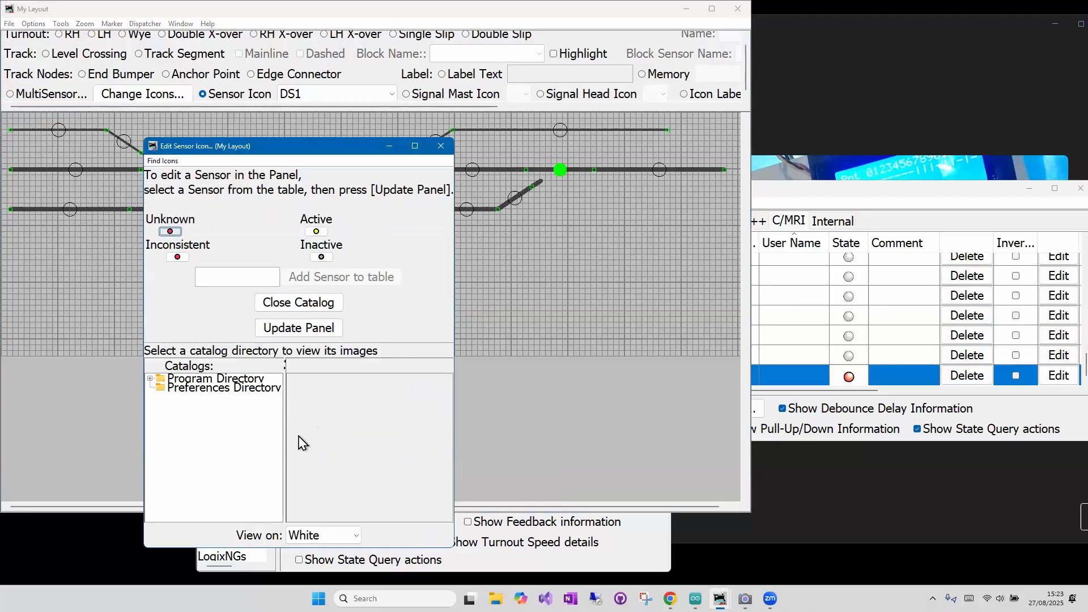
click(151, 379)
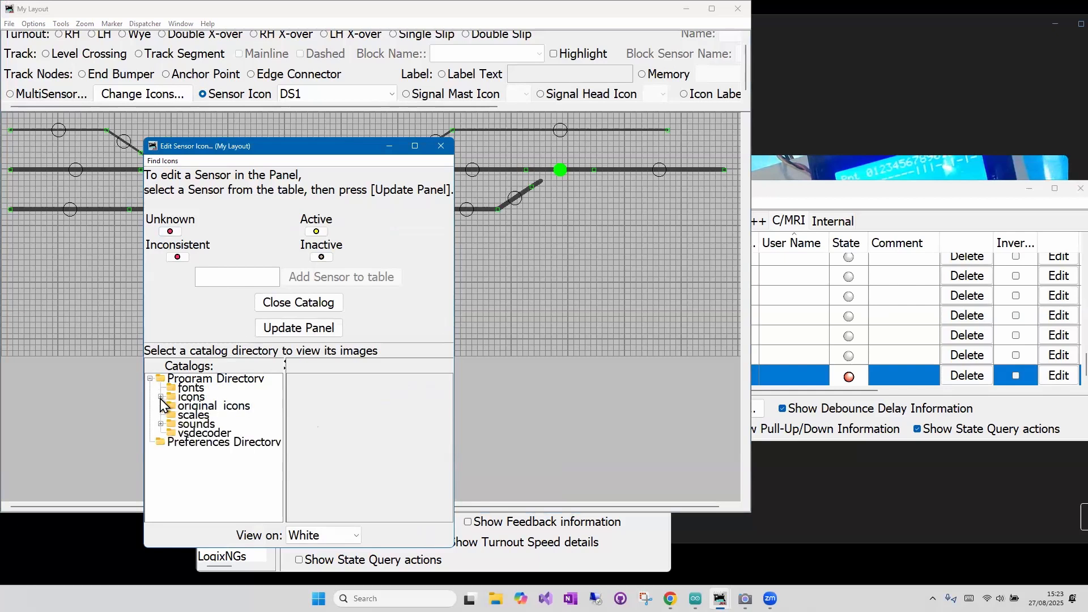
click(161, 397)
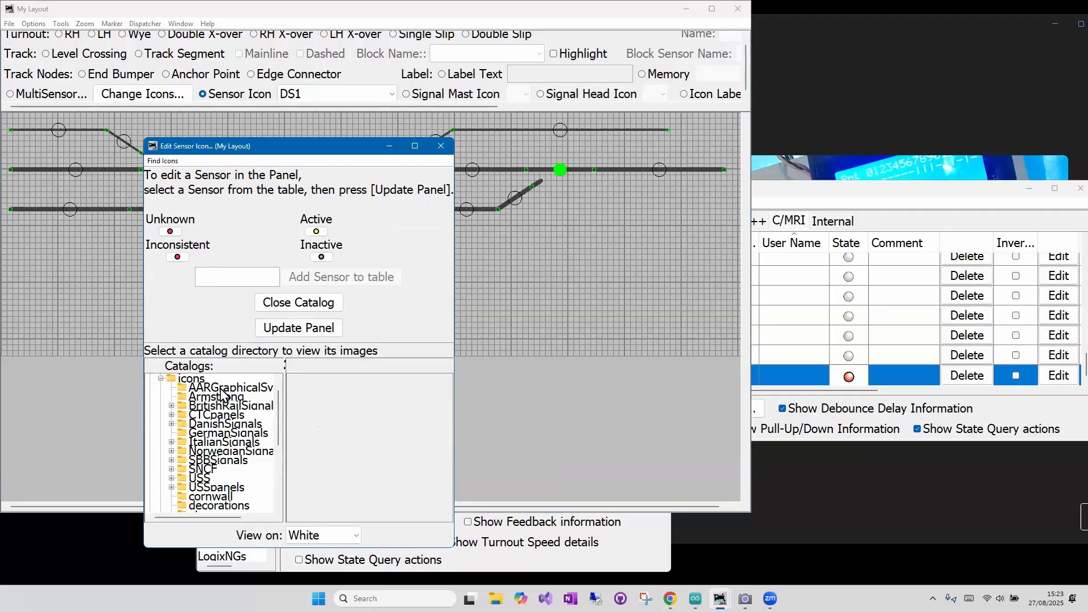
click(222, 389)
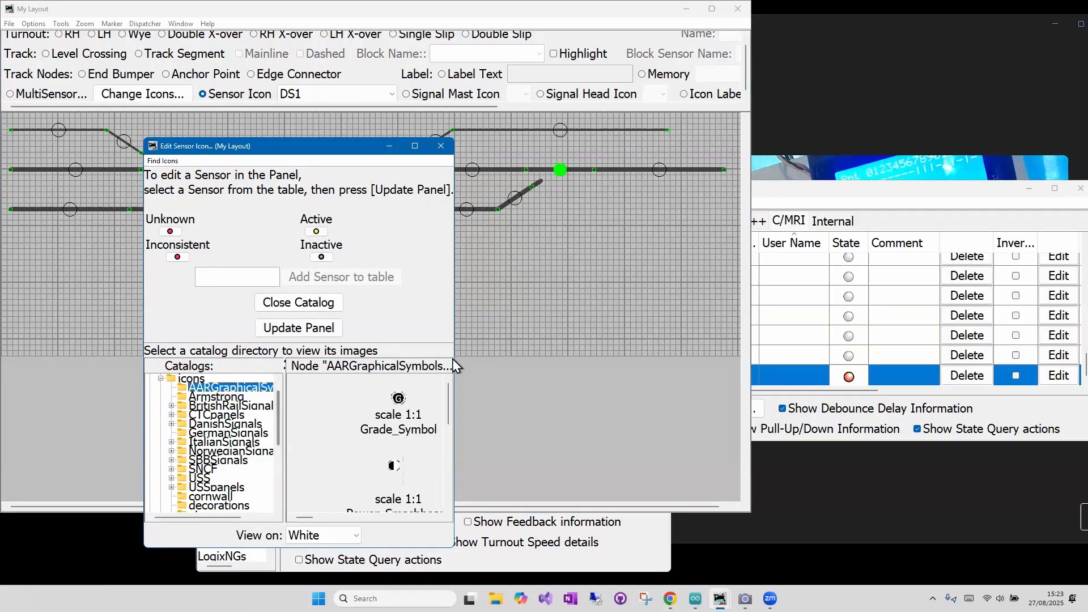
drag(456, 359, 614, 326)
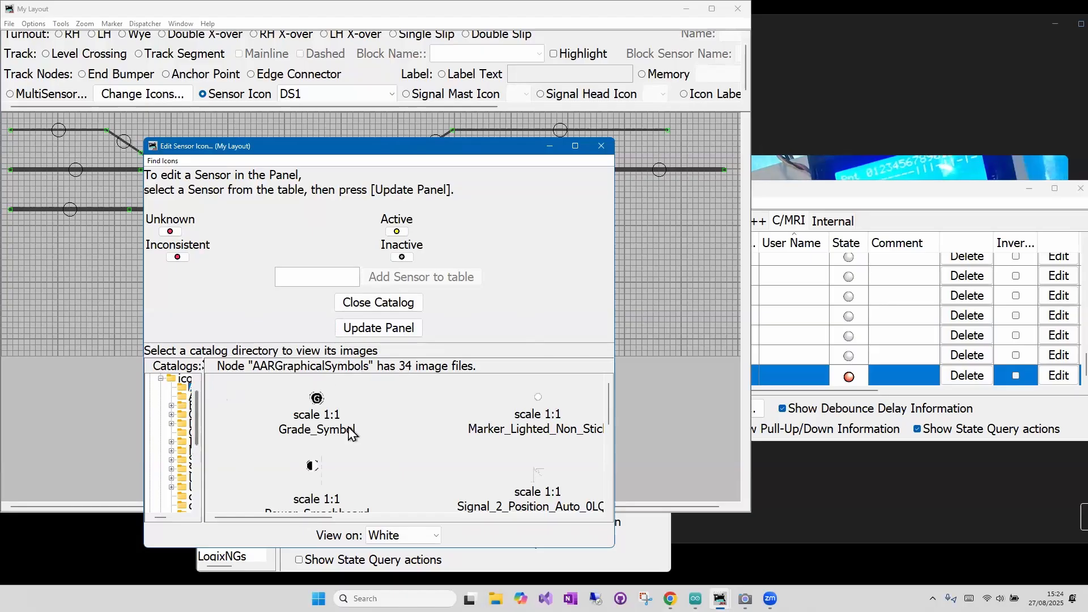
Step: Examine the catalog's AARGraphicalSymbols icons and the Aspects, JunctionIndicators and Large folders of BritishRailSignals, widening the folder tree
scroll(377, 444, down, 1)
scroll(373, 443, down, 1)
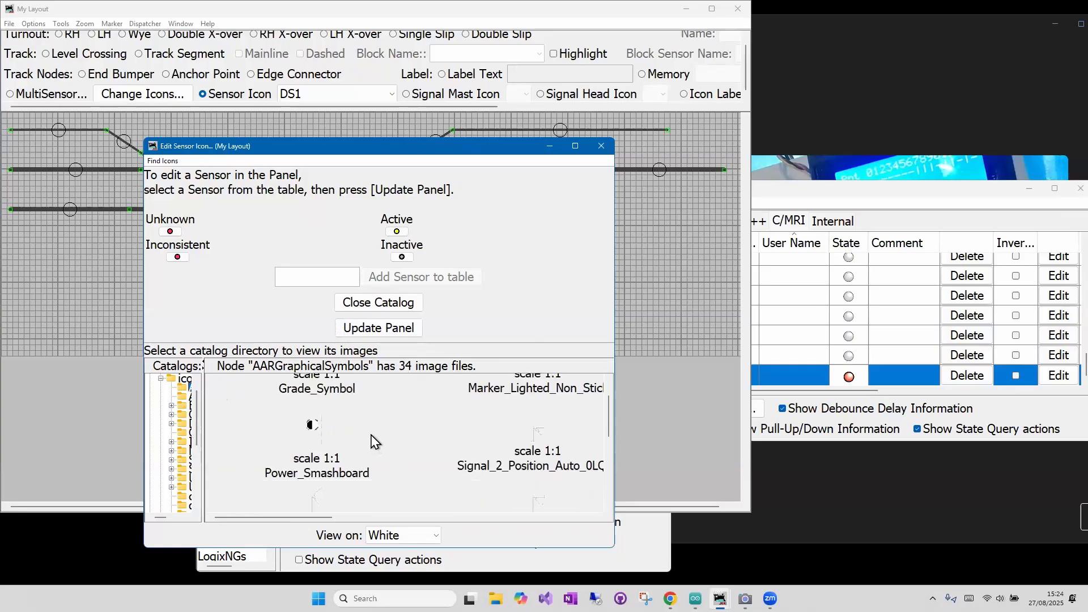
scroll(243, 454, down, 1)
scroll(221, 462, down, 1)
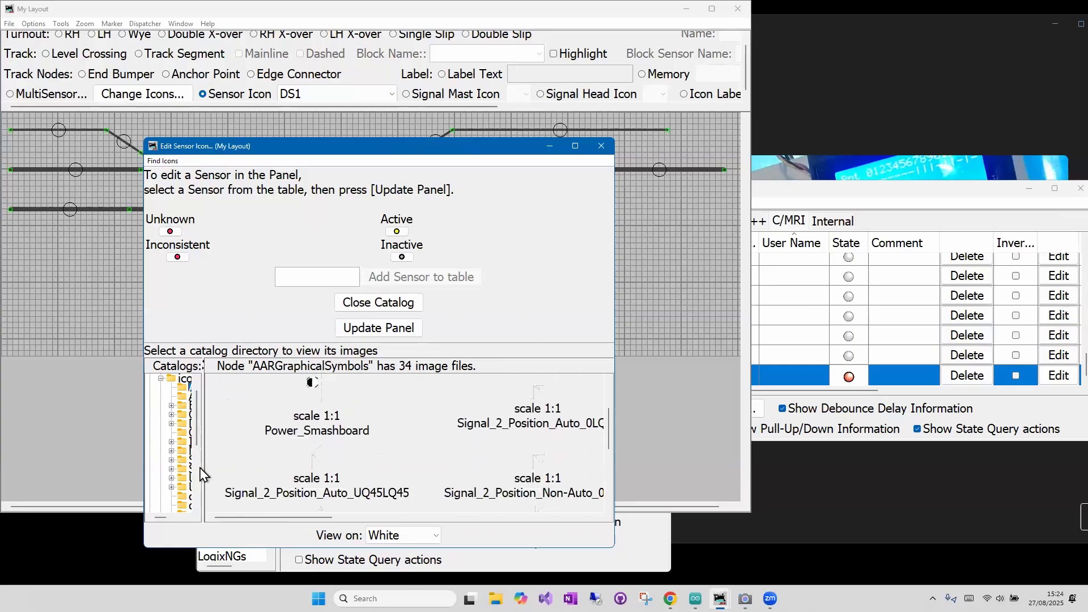
drag(205, 467, 294, 447)
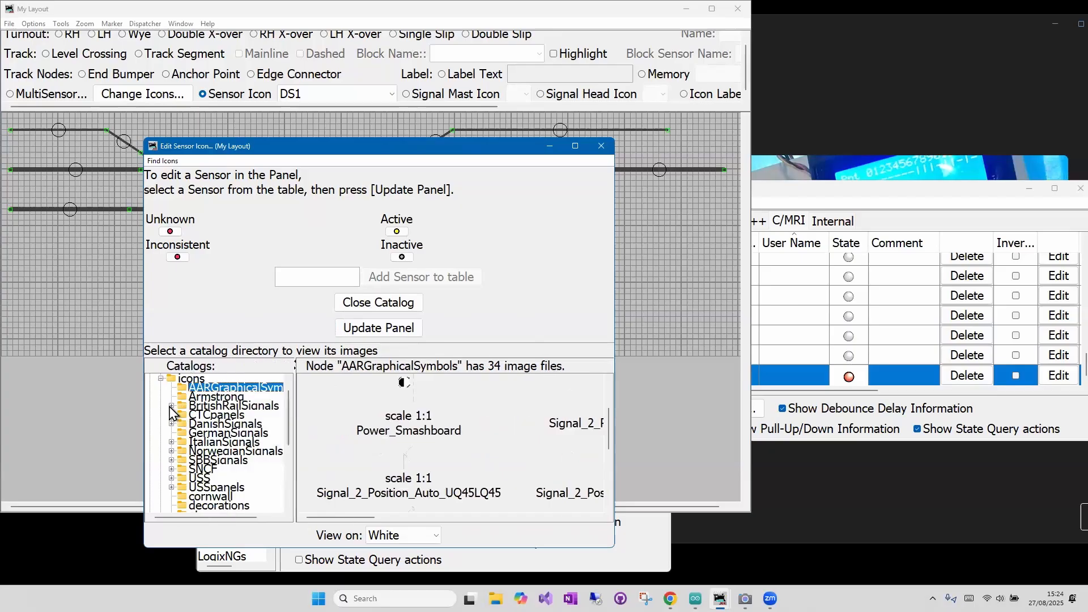
click(172, 406)
click(219, 415)
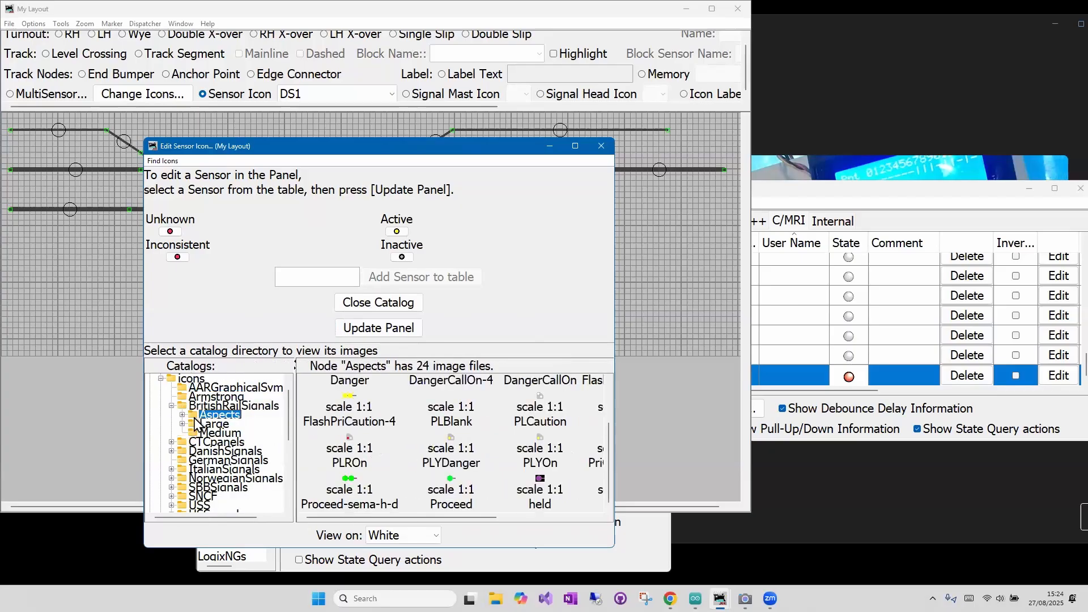
click(182, 415)
click(213, 424)
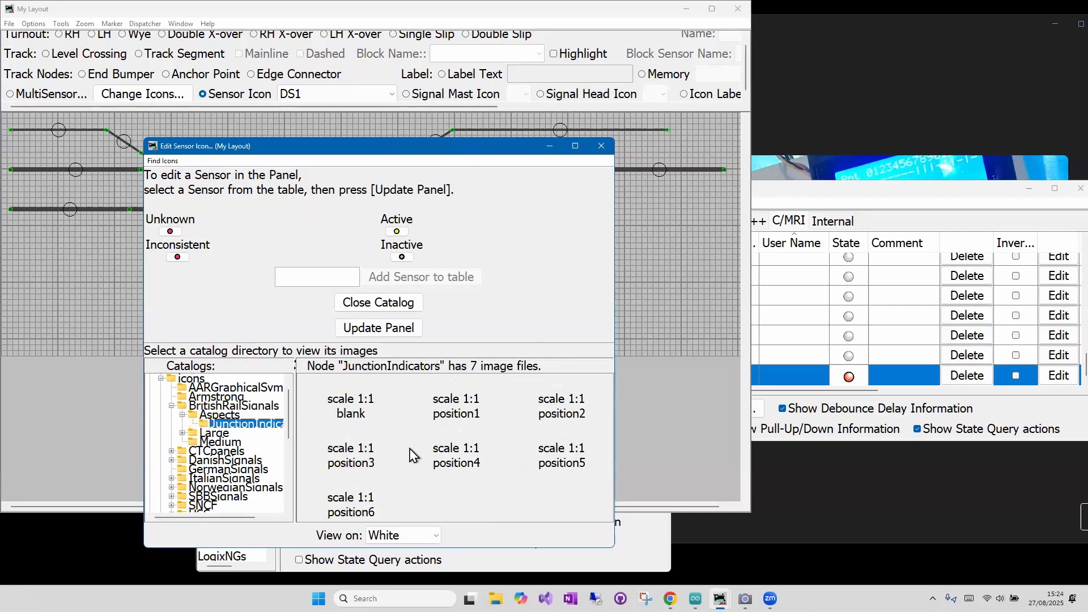
click(218, 434)
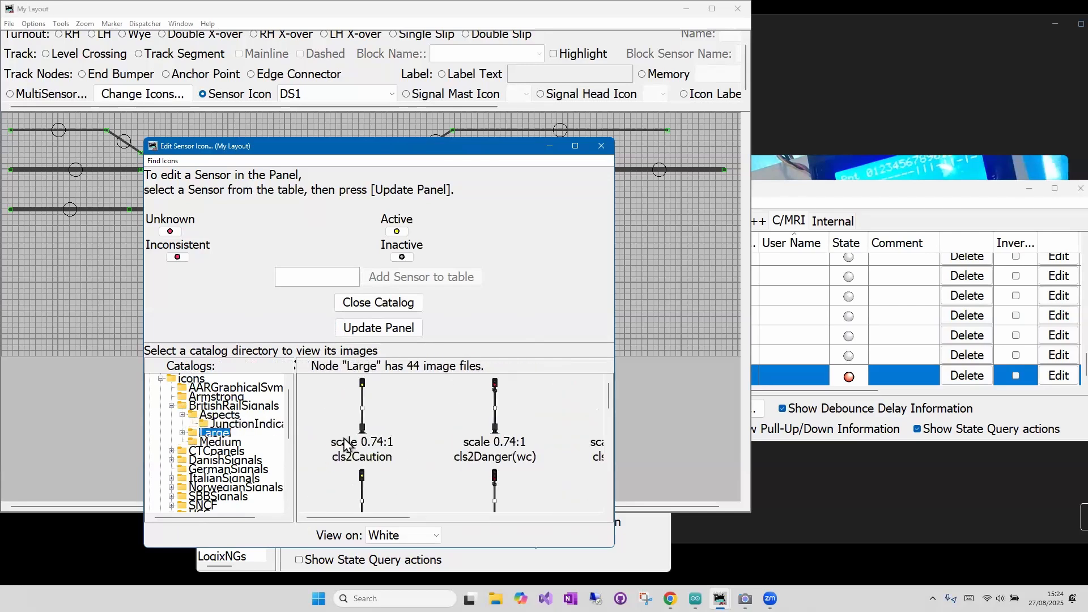
scroll(474, 431, down, 1)
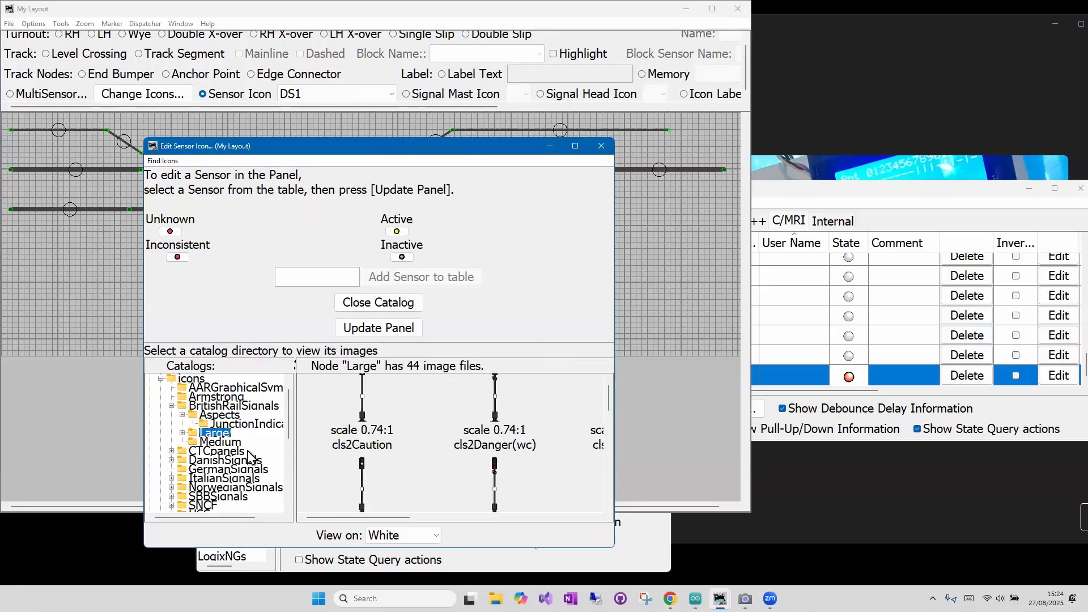
Step: From BritishRailSignals' Medium folder, assign semaHomeDanger to DS1's Active state and semaHomeProceed to its Inactive state, and update the panel
click(192, 444)
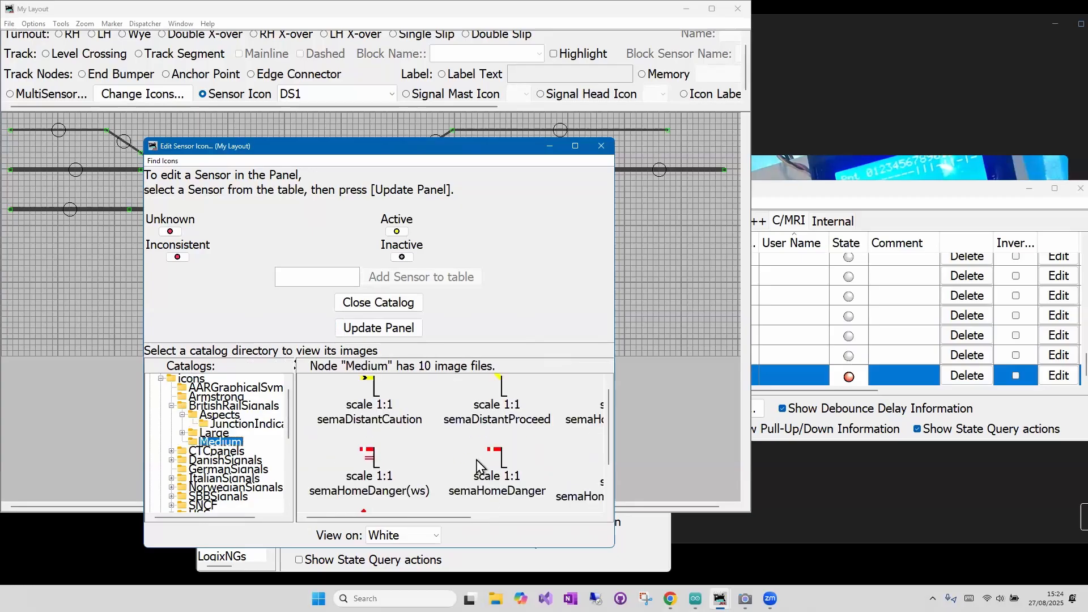
scroll(498, 458, down, 5)
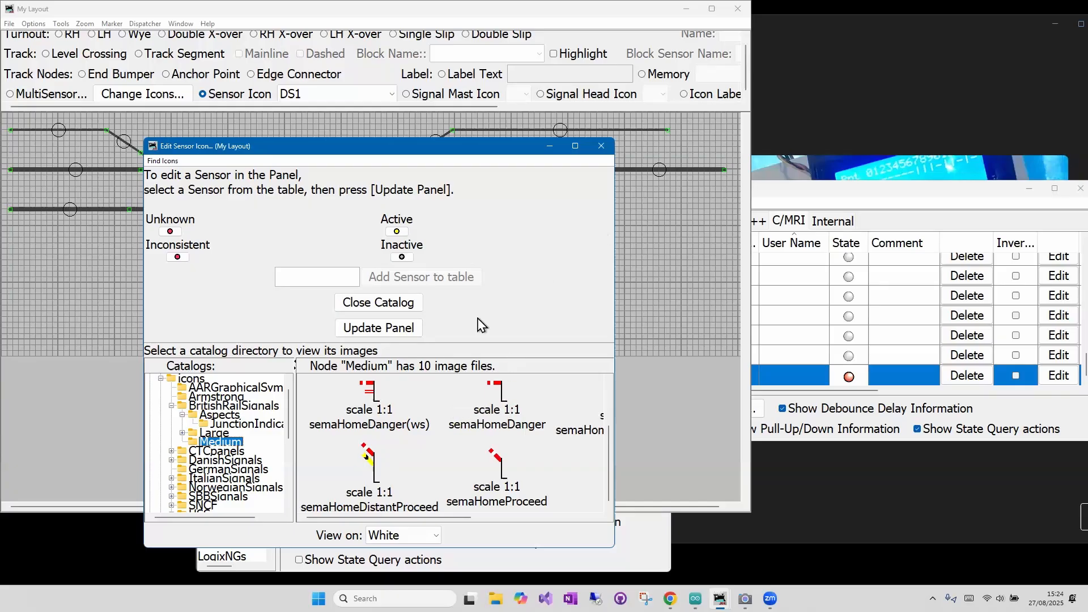
scroll(210, 433, down, 10)
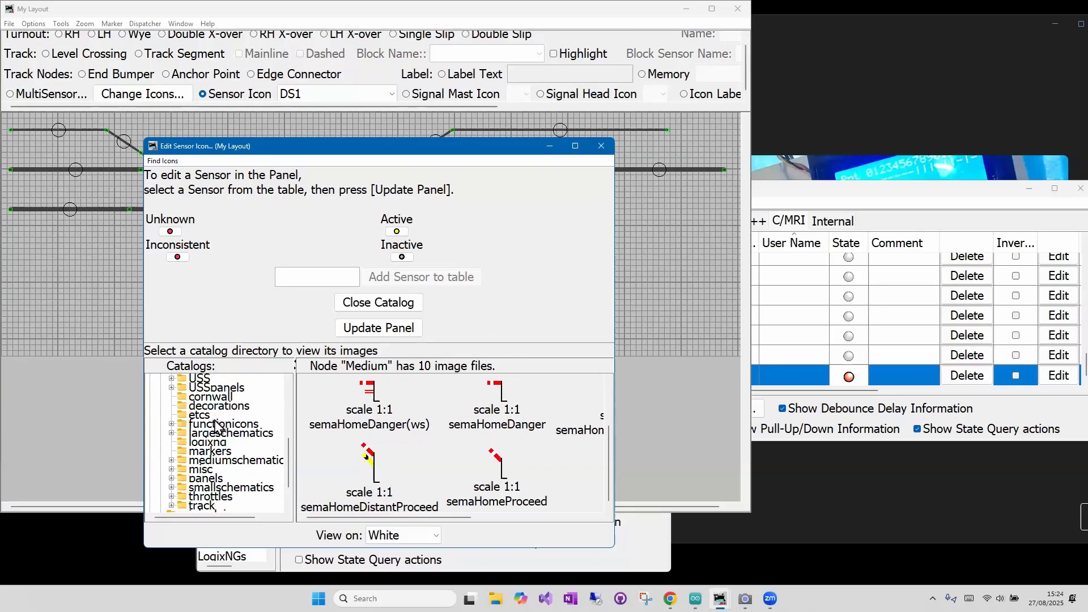
scroll(217, 427, up, 4)
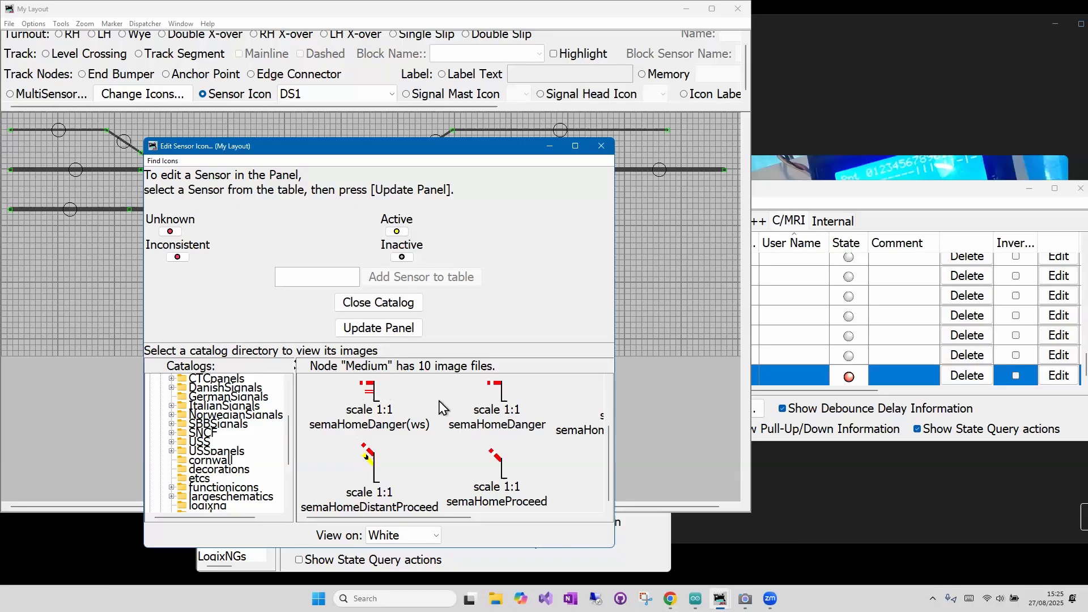
scroll(506, 429, down, 2)
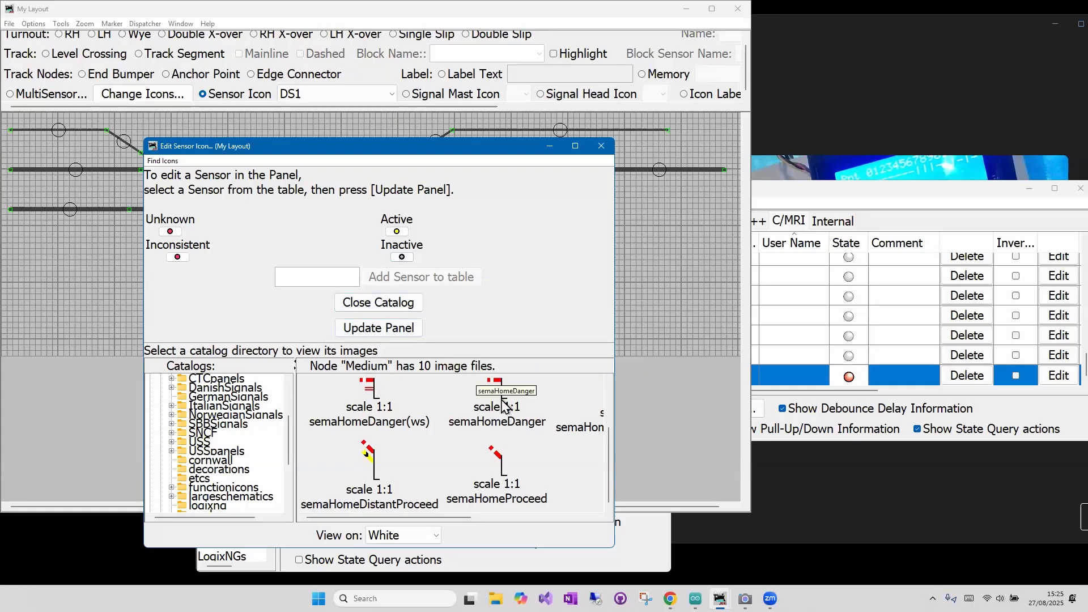
drag(502, 387, 381, 219)
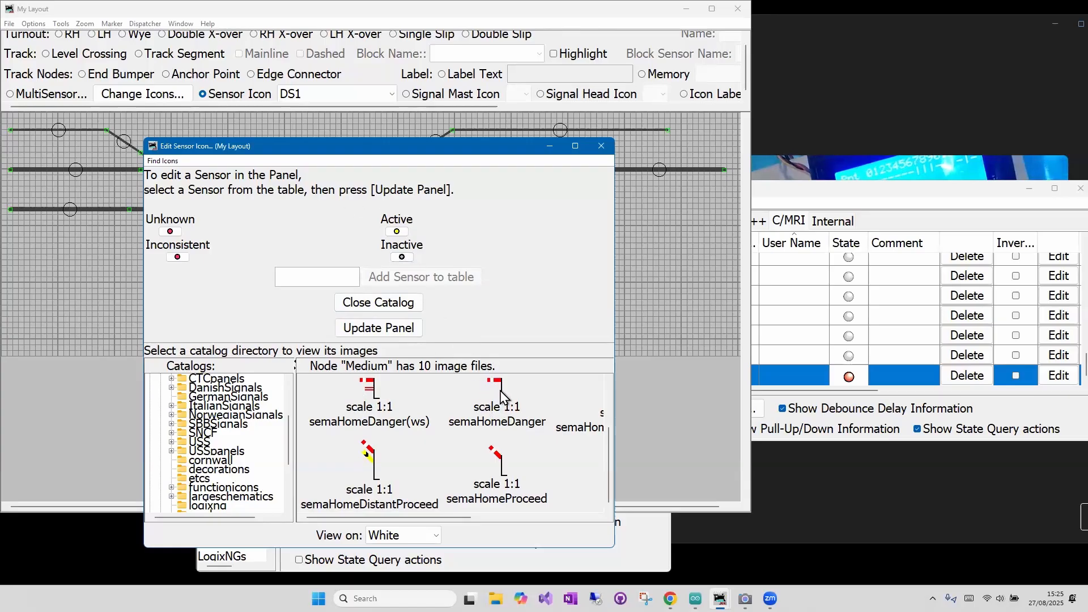
drag(500, 396, 395, 234)
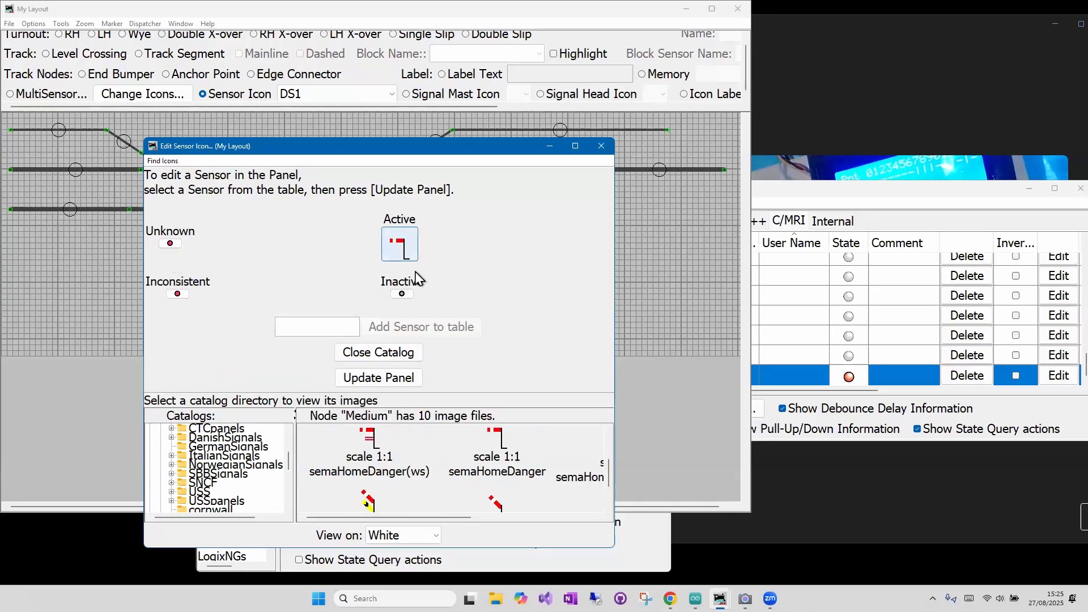
drag(497, 508, 404, 295)
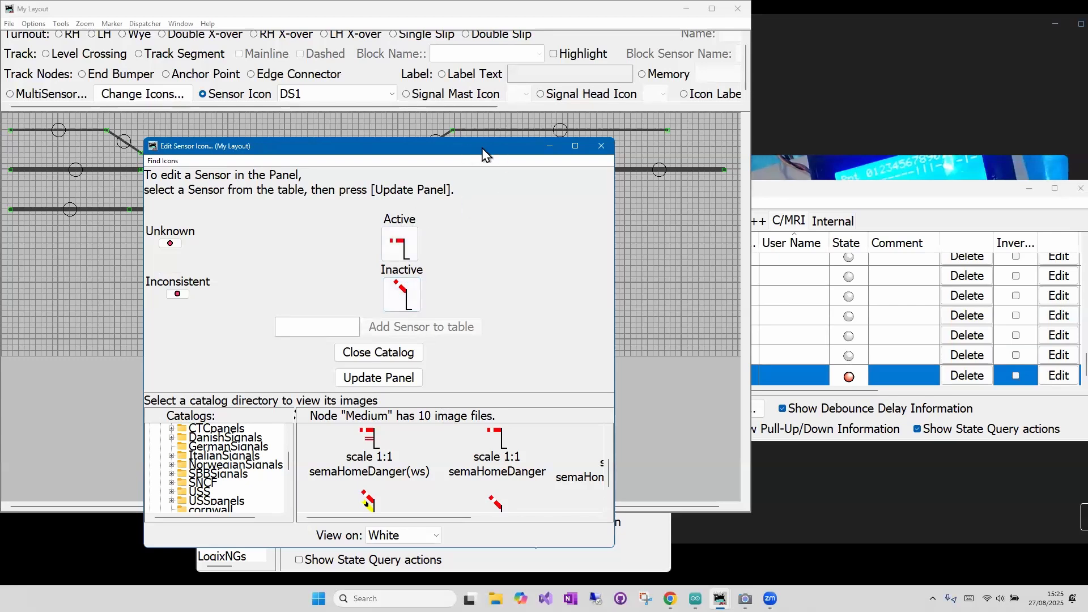
drag(482, 152, 810, 92)
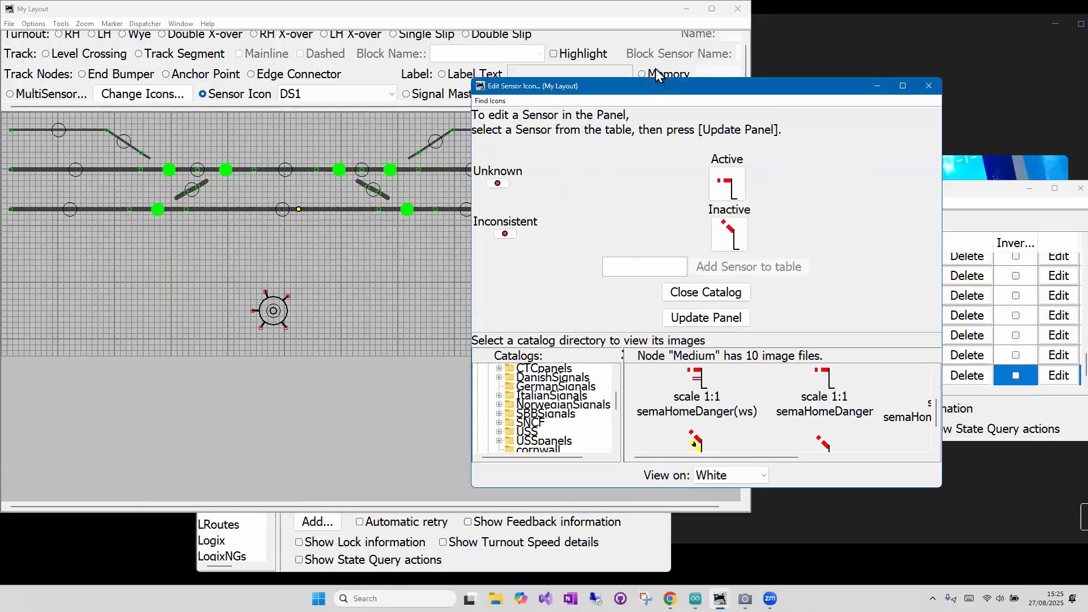
click(672, 314)
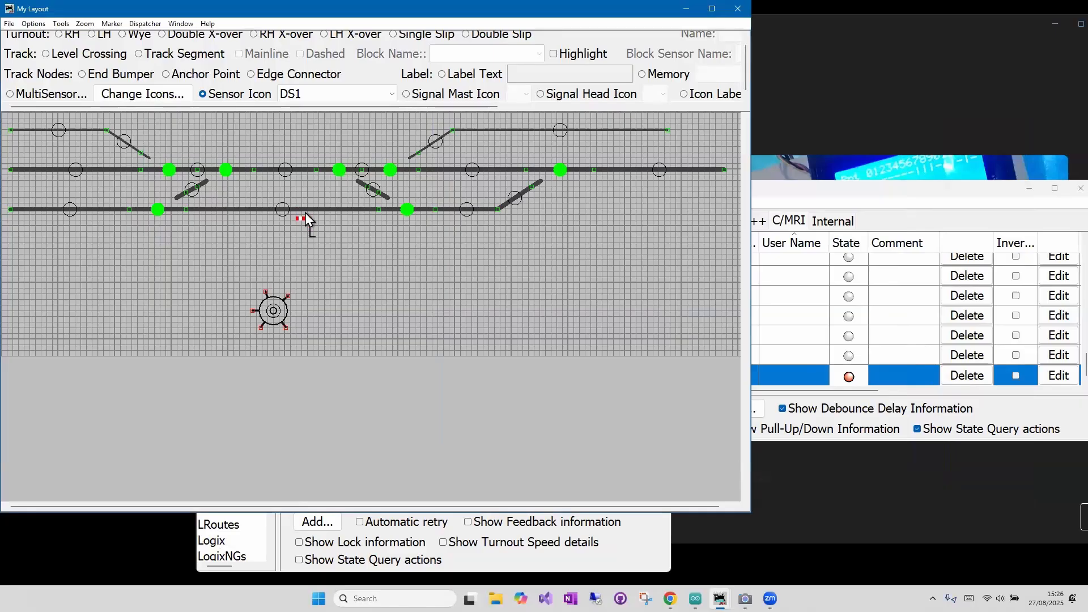
Step: Test the DS1 semaphore icon by toggling the DS1 state repeatedly in the Sensors table's DCC++ list
drag(308, 225, 310, 230)
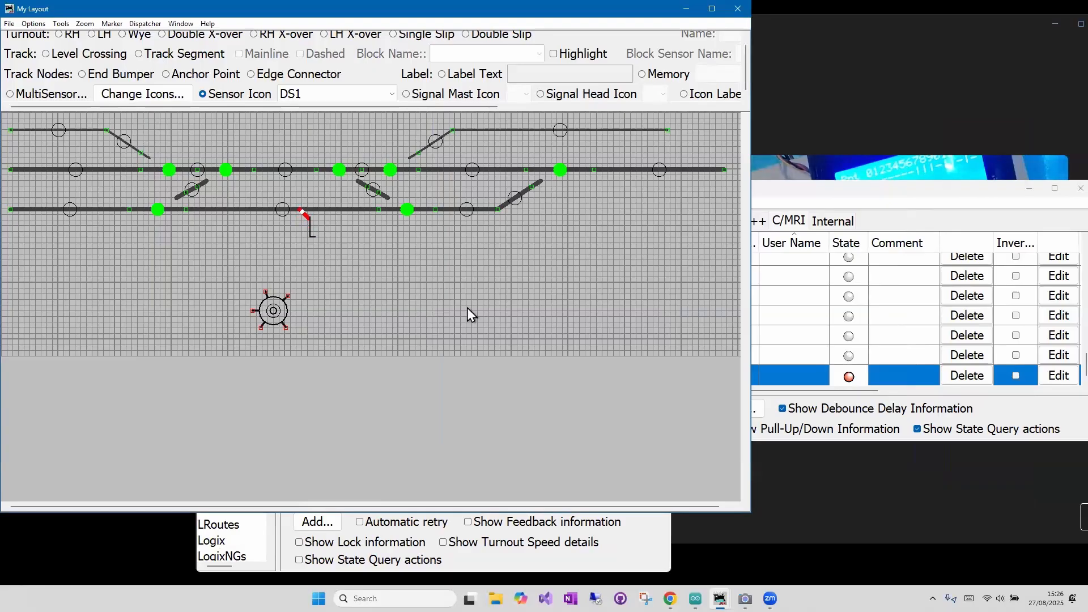
click(844, 196)
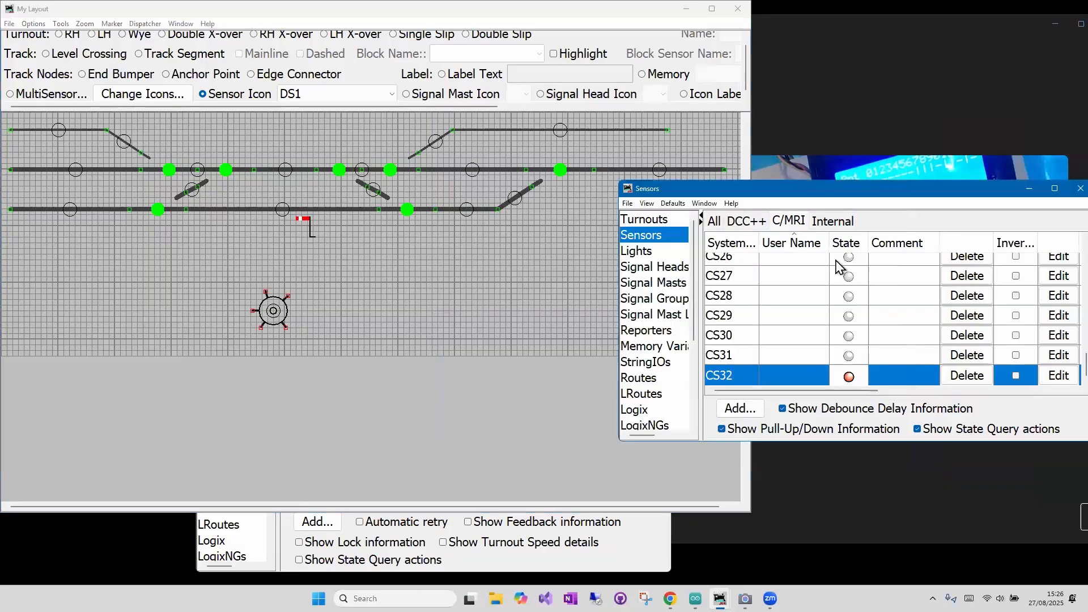
scroll(862, 374, up, 6)
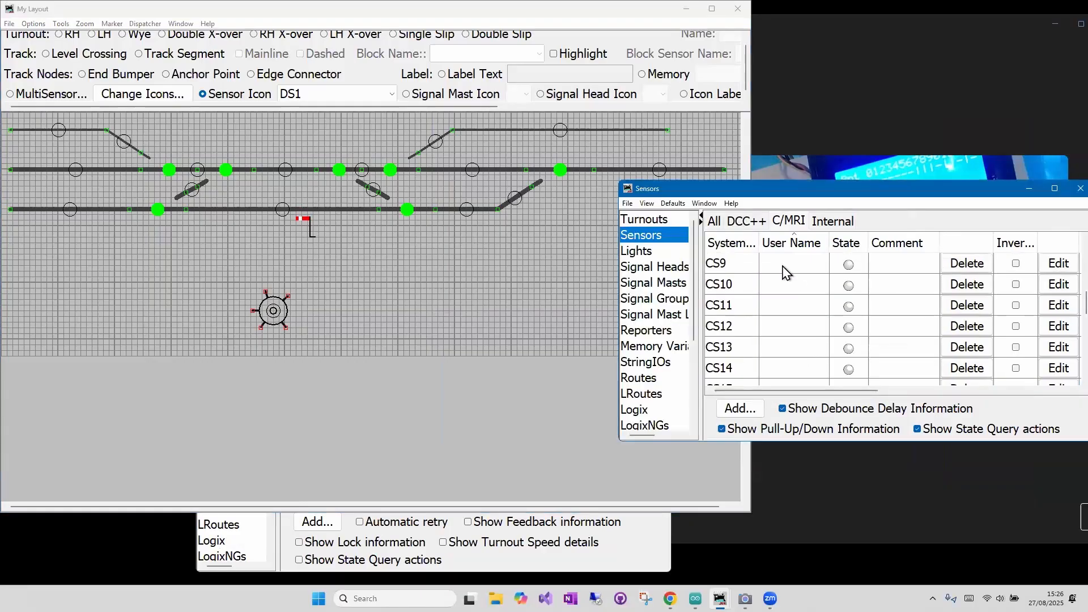
click(746, 221)
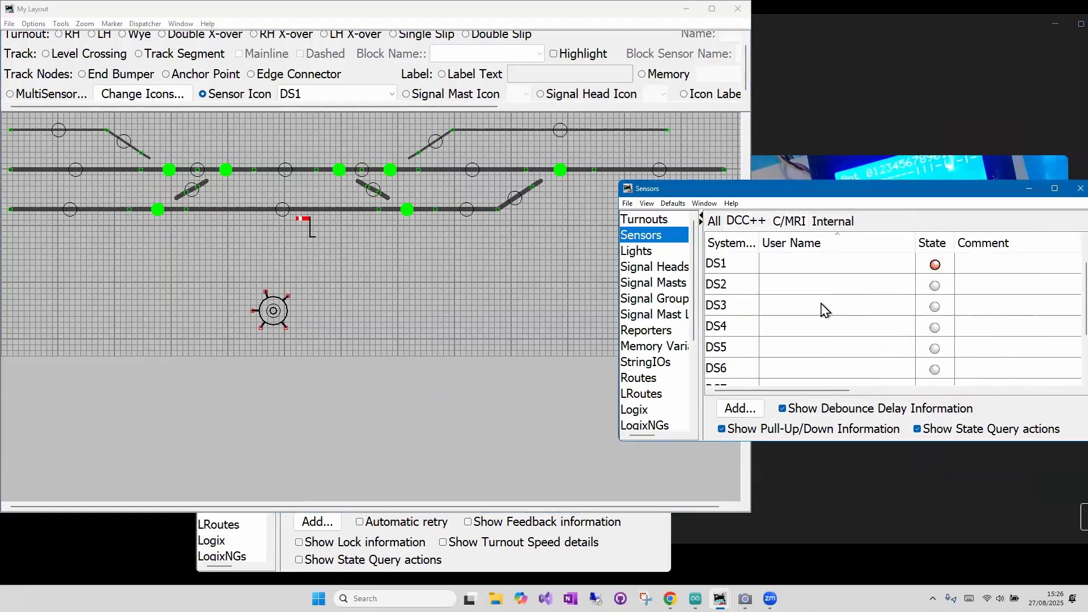
click(938, 266)
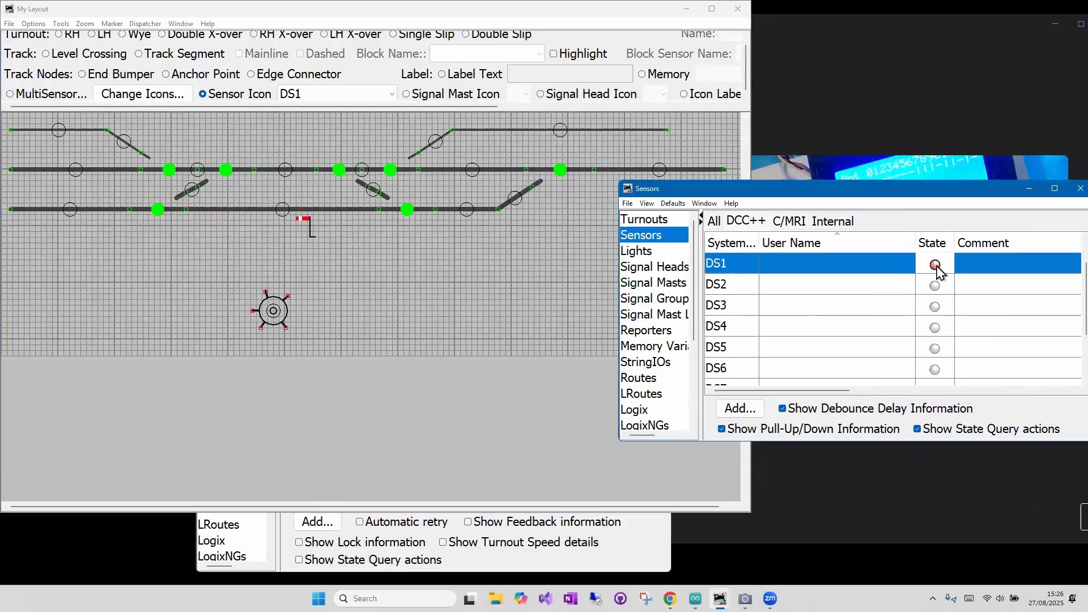
click(936, 266)
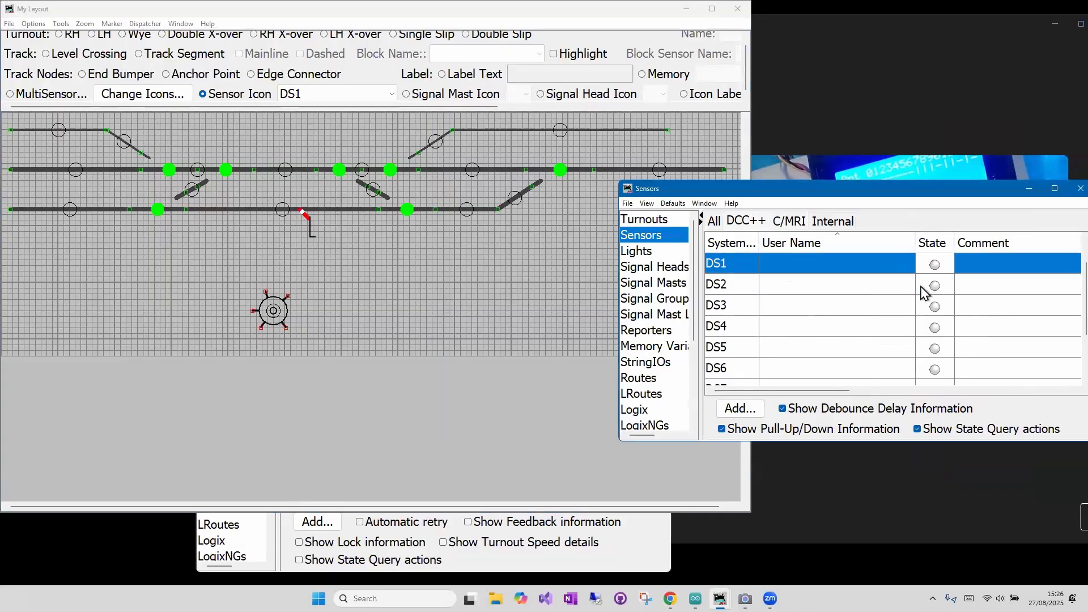
click(936, 265)
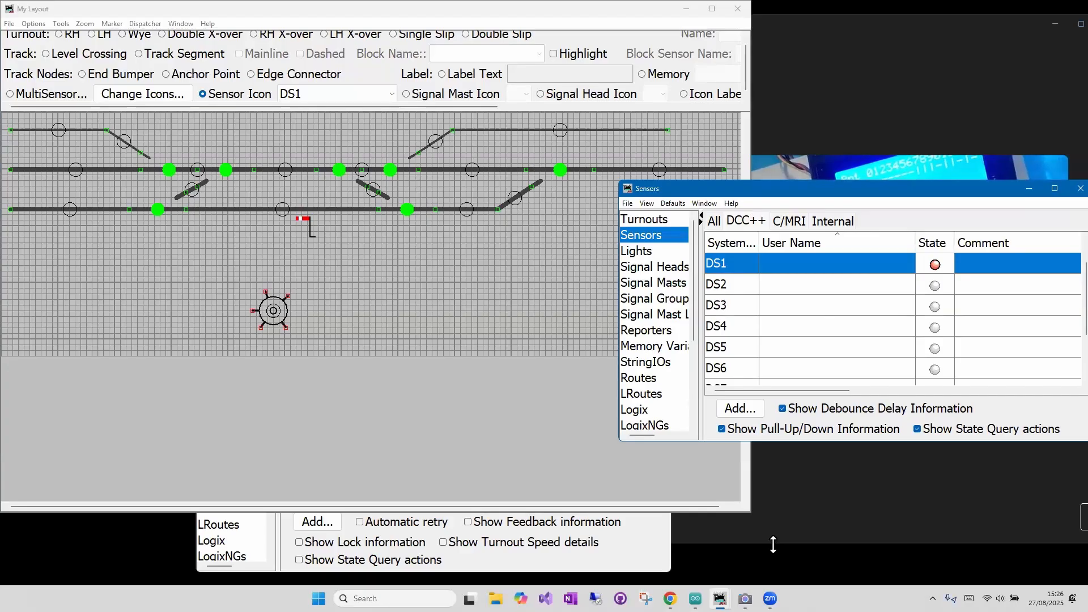
click(936, 266)
click(936, 265)
click(936, 265)
click(936, 266)
click(932, 263)
click(932, 262)
click(933, 263)
click(933, 263)
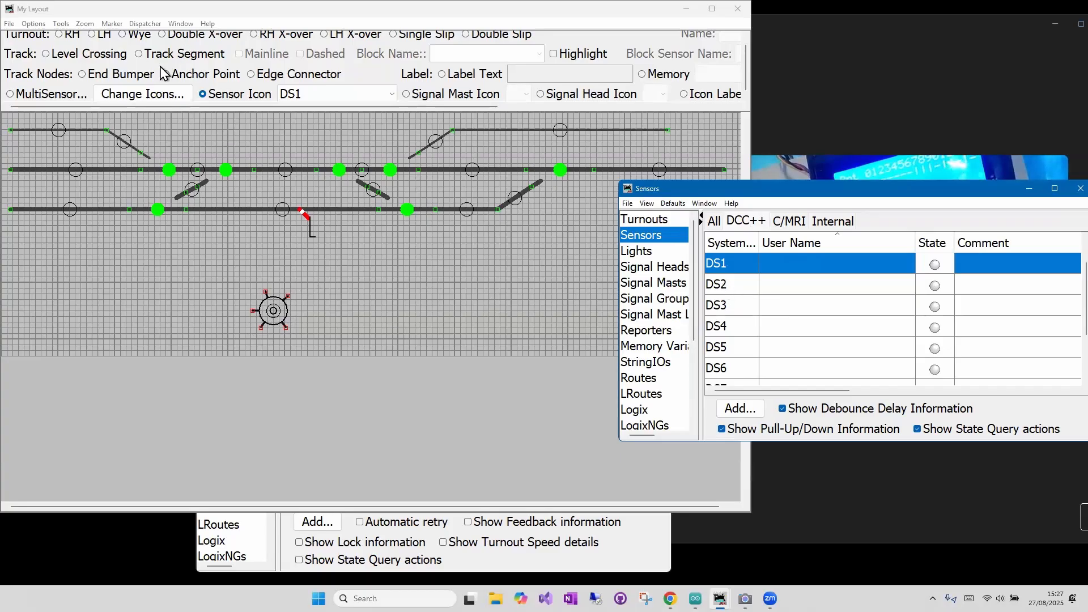
Step: Place a sensor icon for DS2 at the center of the turntable
click(393, 94)
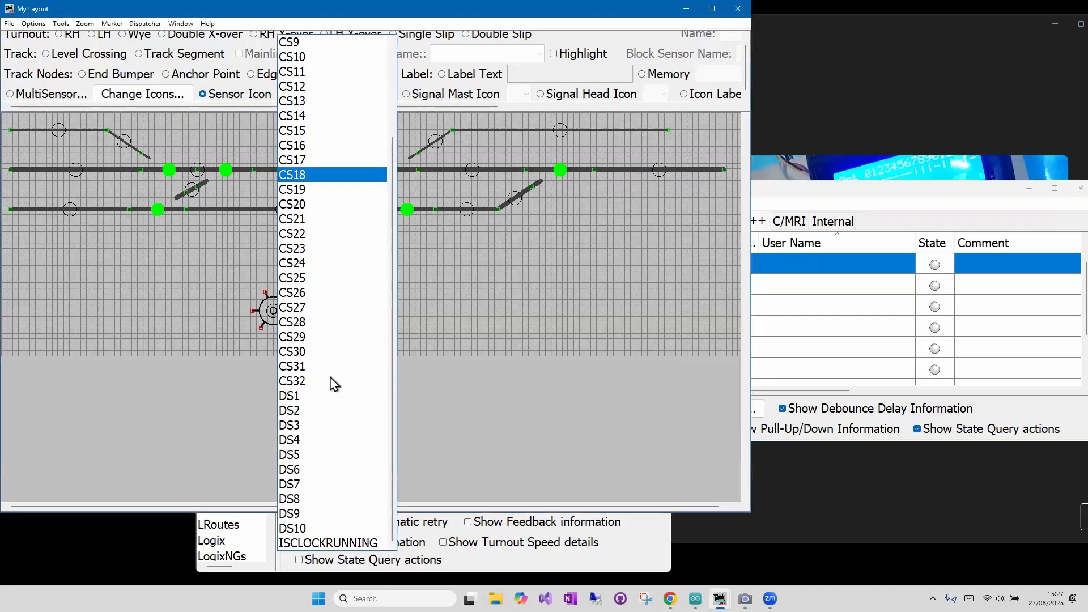
click(305, 410)
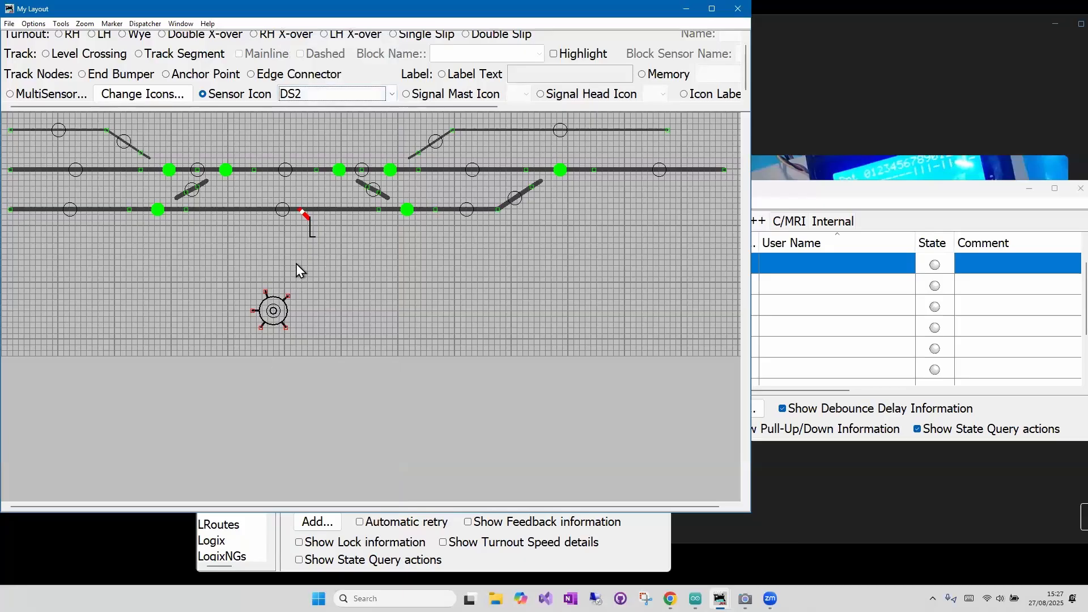
shift+click(271, 312)
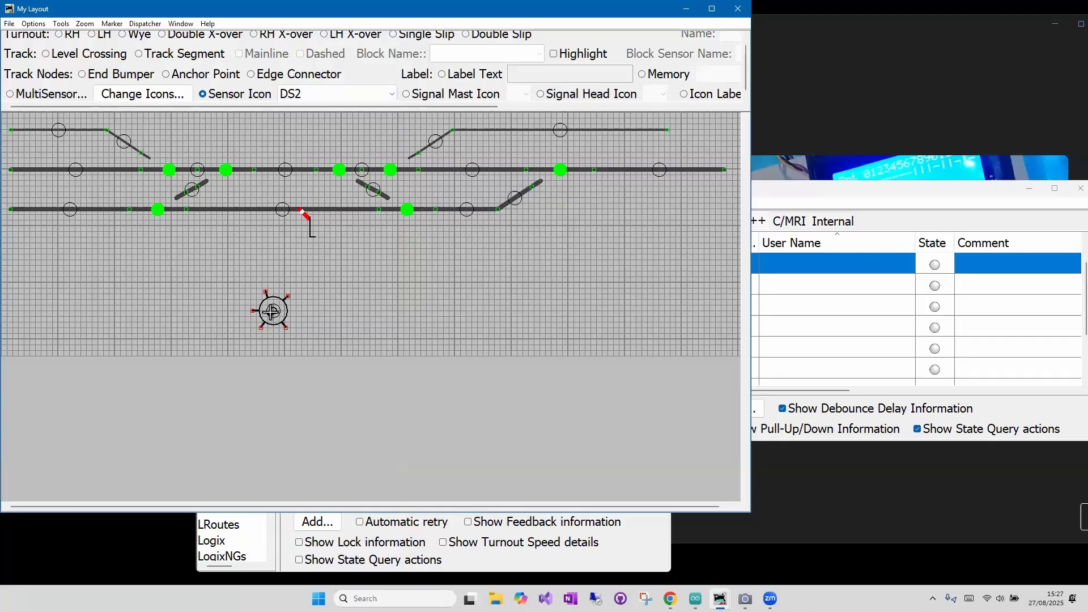
click(270, 313)
right_click(269, 314)
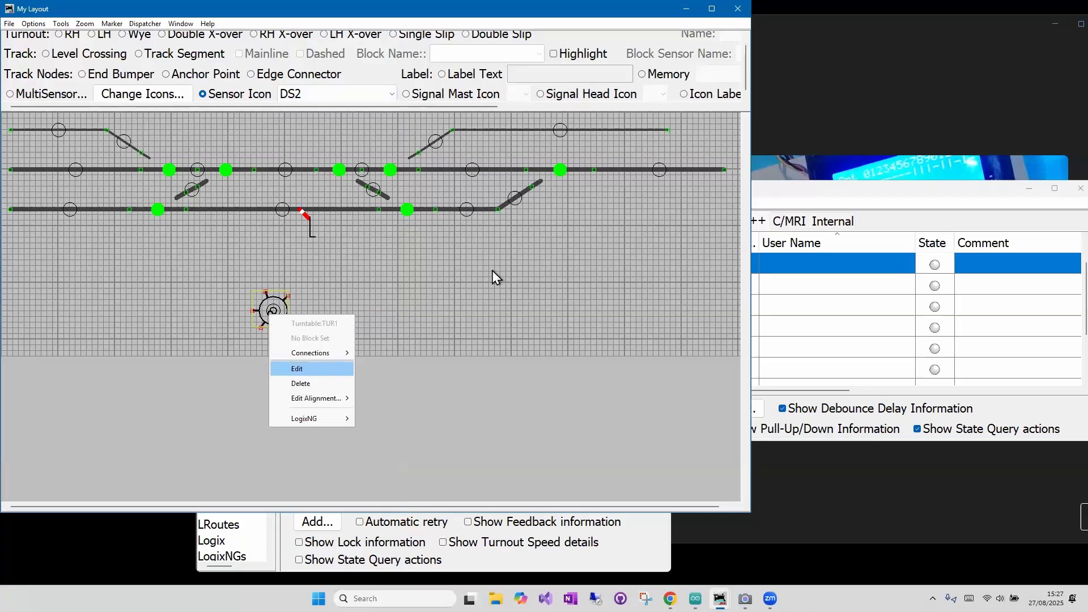
click(298, 369)
key(Return)
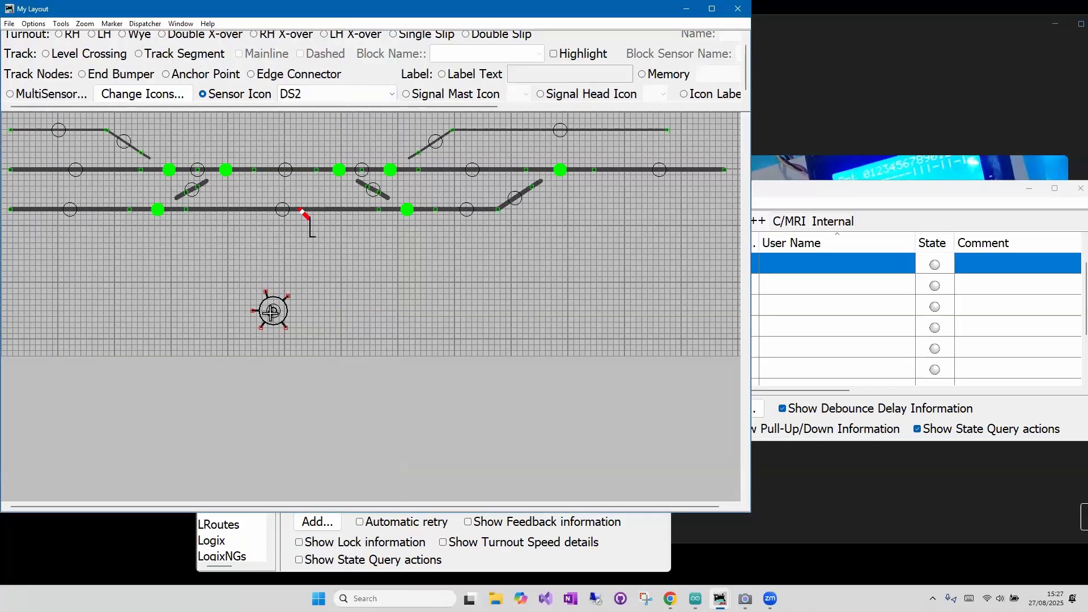
right_click(270, 315)
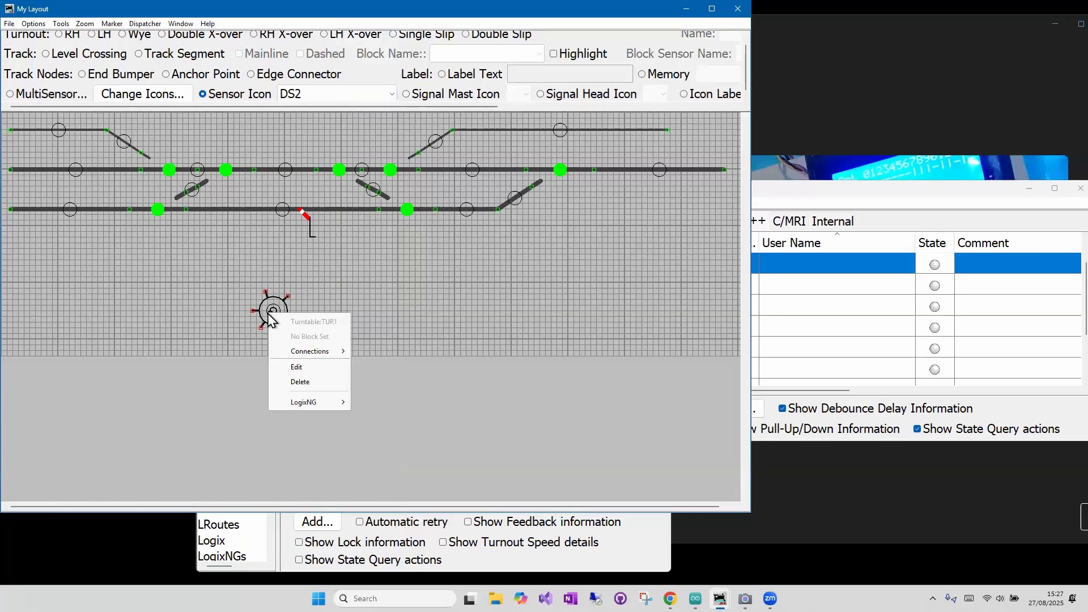
click(299, 367)
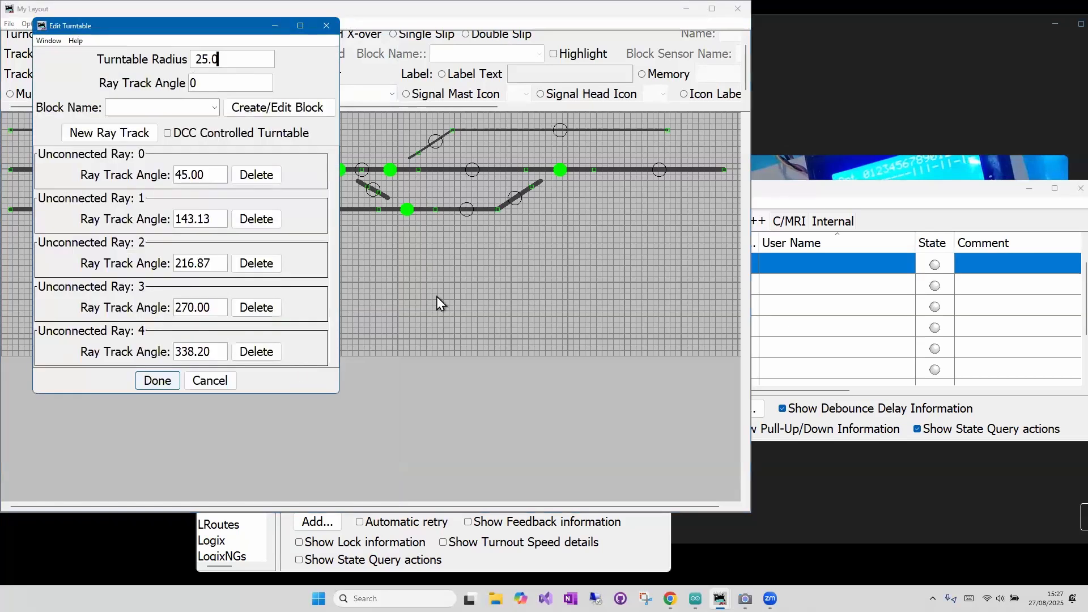
key(Return)
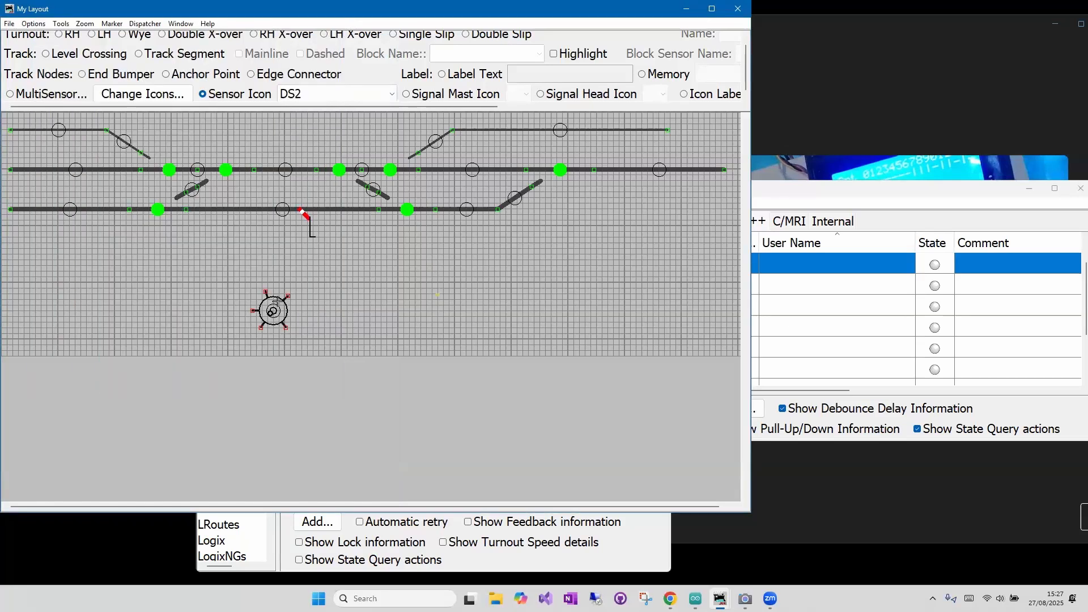
Step: Move the turntable up and to the right, clear of the DS2 sensor icon, and open the image catalog for editing DS2's icon
drag(277, 302, 308, 289)
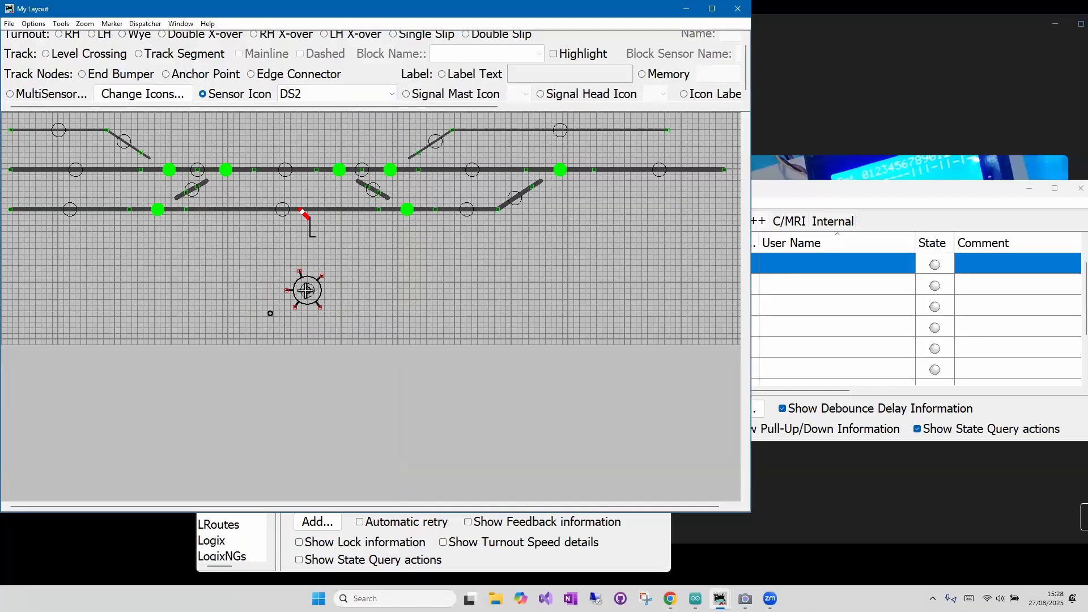
right_click(271, 315)
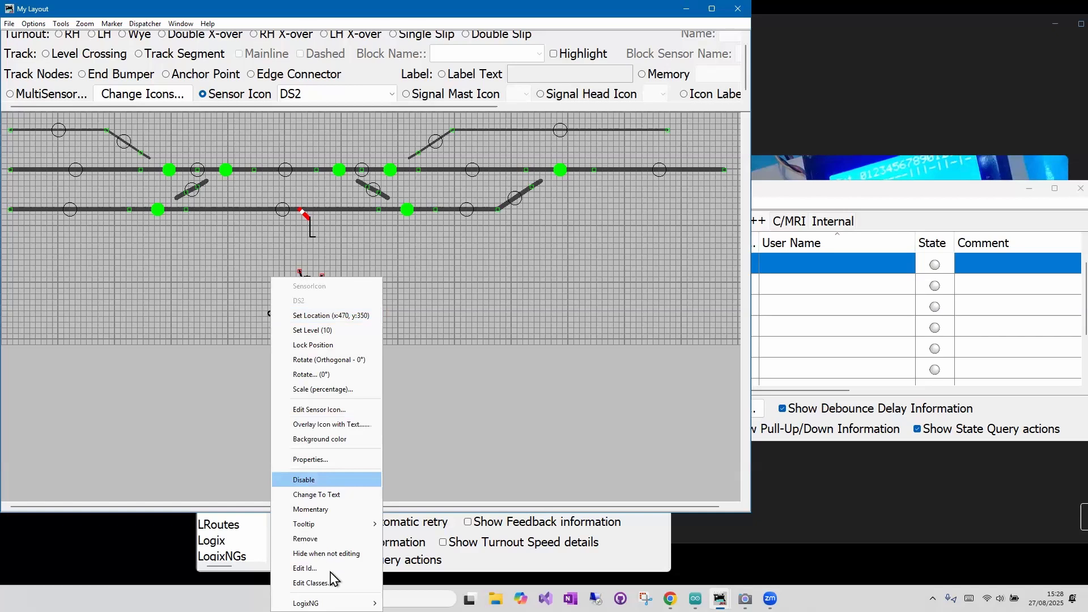
click(329, 410)
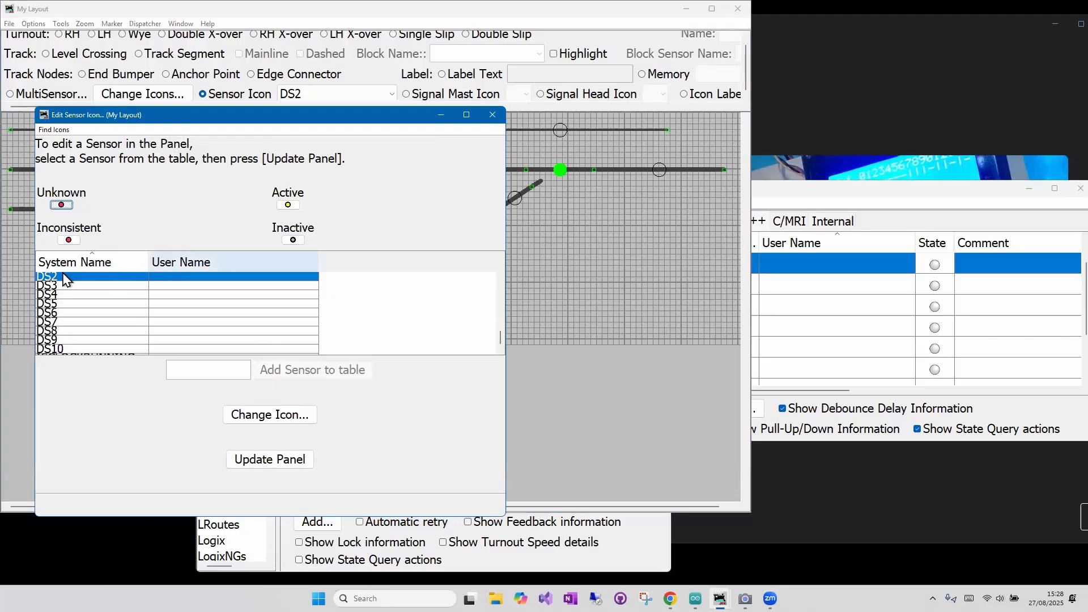
click(269, 418)
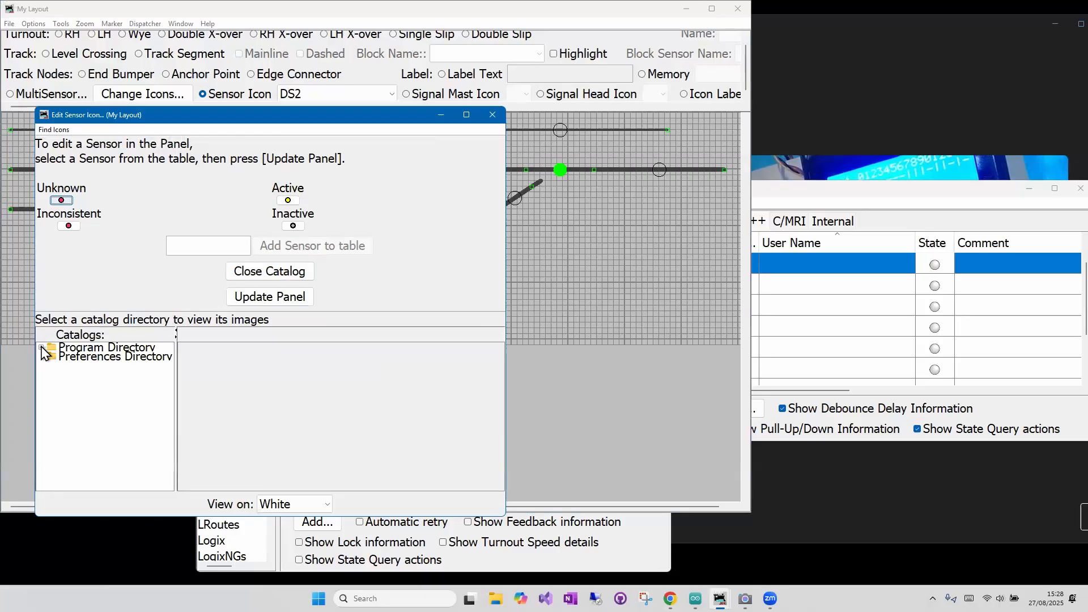
Step: Browse the Program Directory's icons catalog and examine the misc folder's LCD, Nixie, Pragotron and gui3 images
click(42, 348)
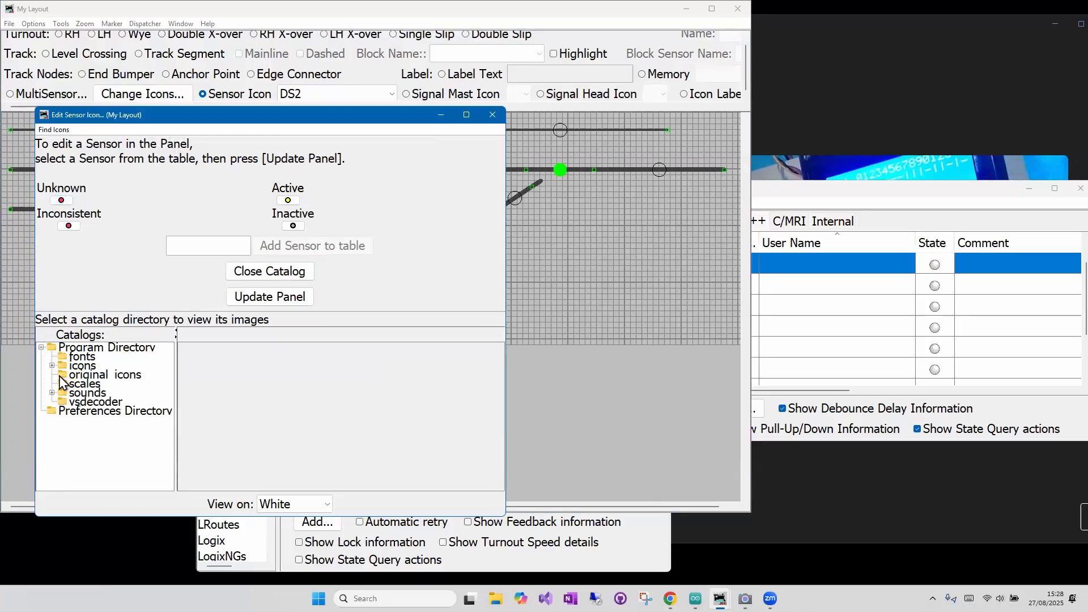
click(60, 377)
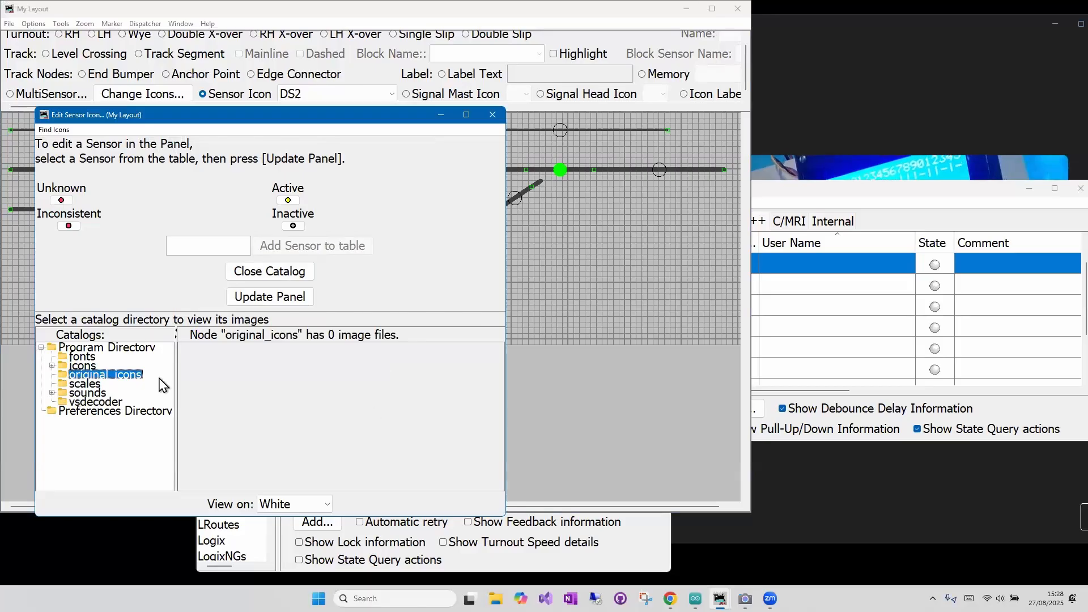
click(52, 366)
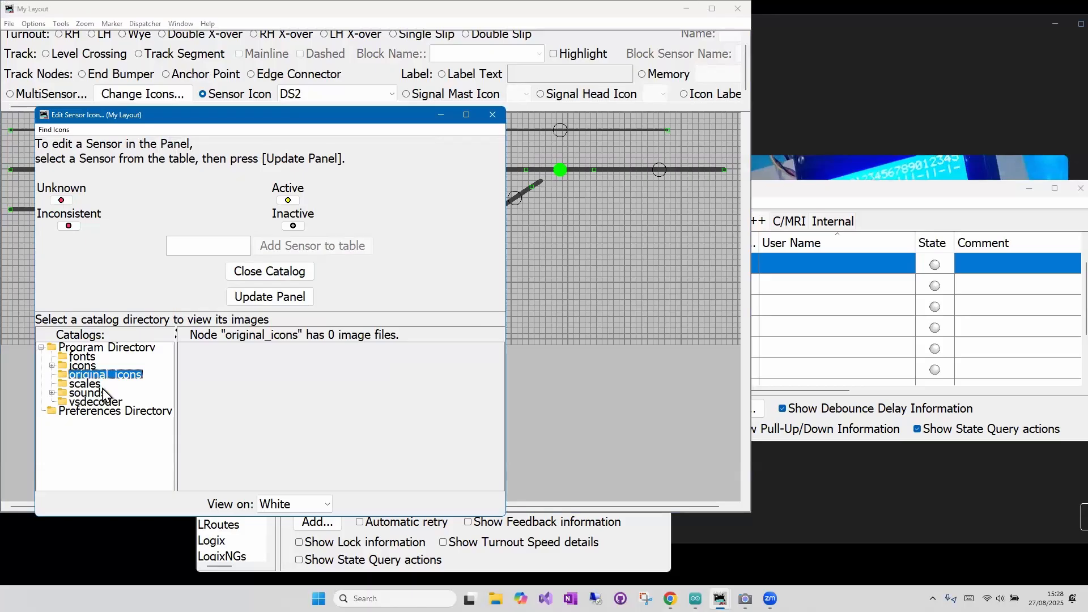
scroll(80, 405, down, 5)
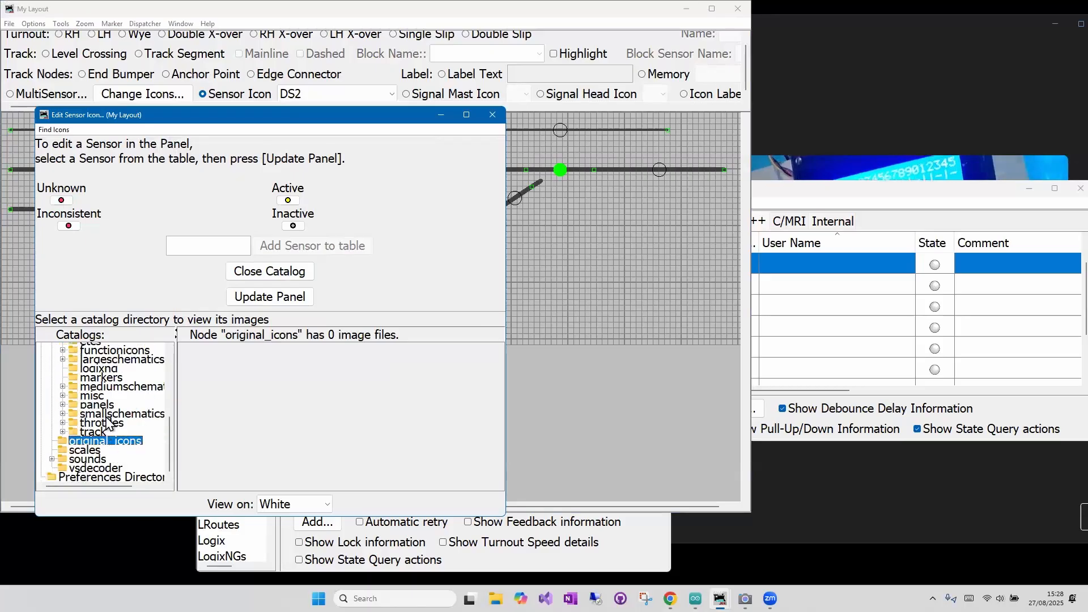
click(63, 396)
click(84, 406)
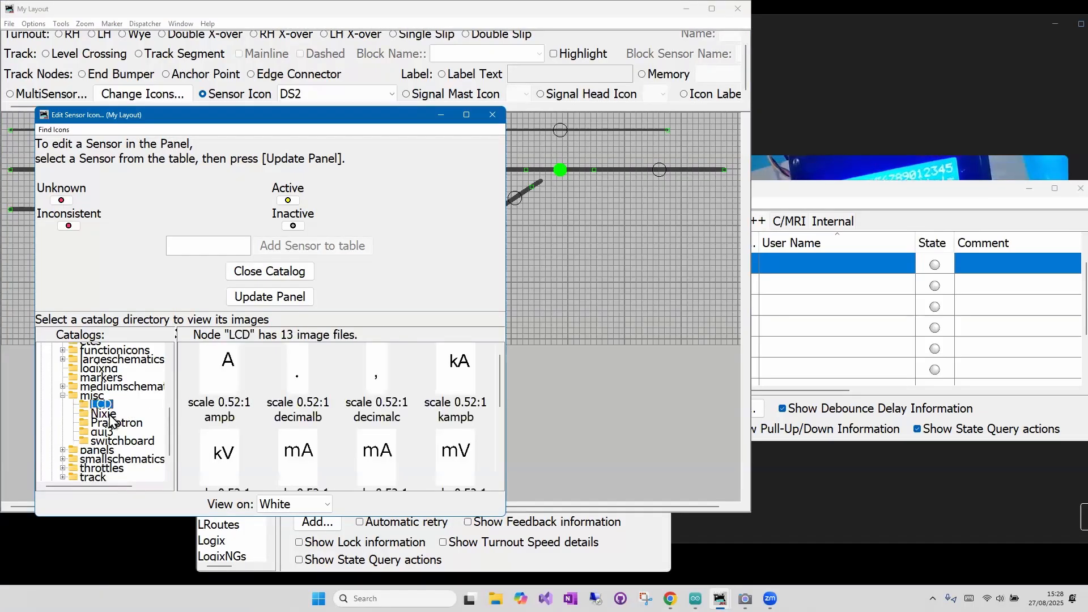
click(105, 415)
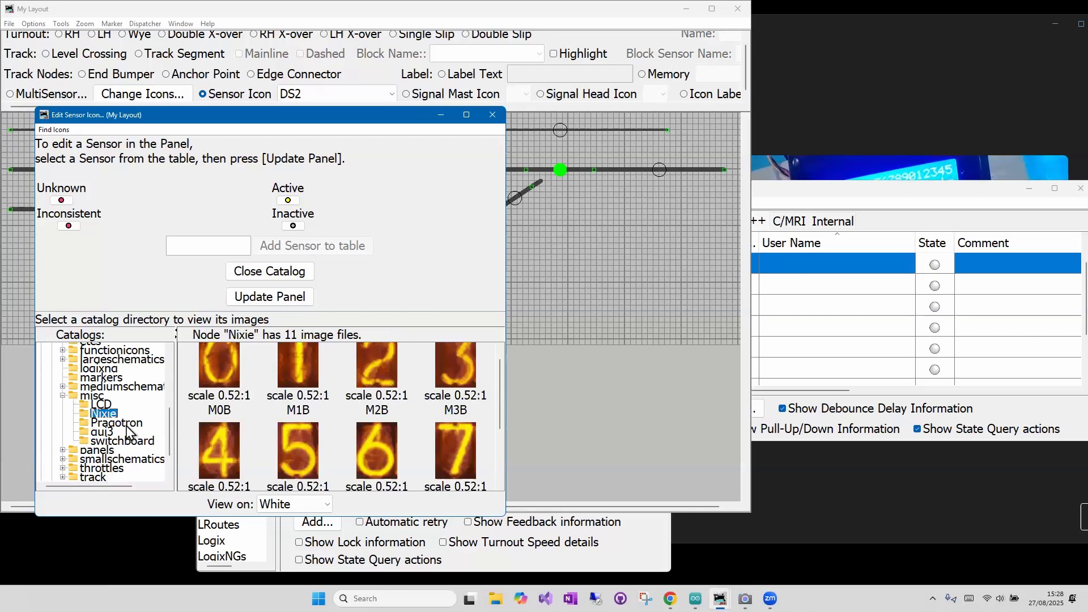
click(108, 426)
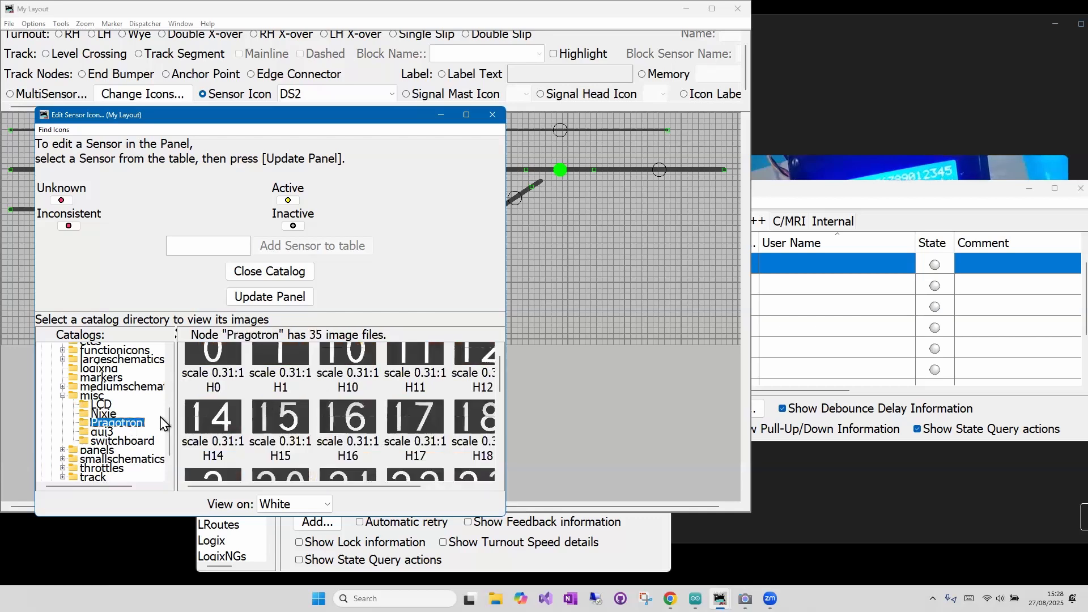
click(108, 433)
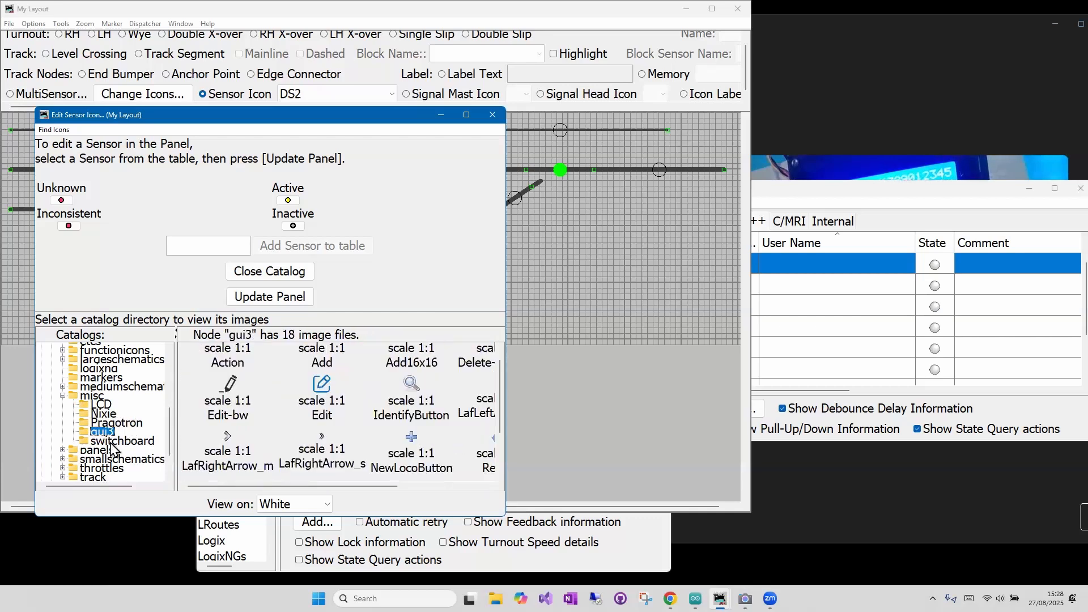
Step: Examine all the switchboard images in the misc folder, and recheck the gui3 and Nixie folders for a suitable icon
click(116, 442)
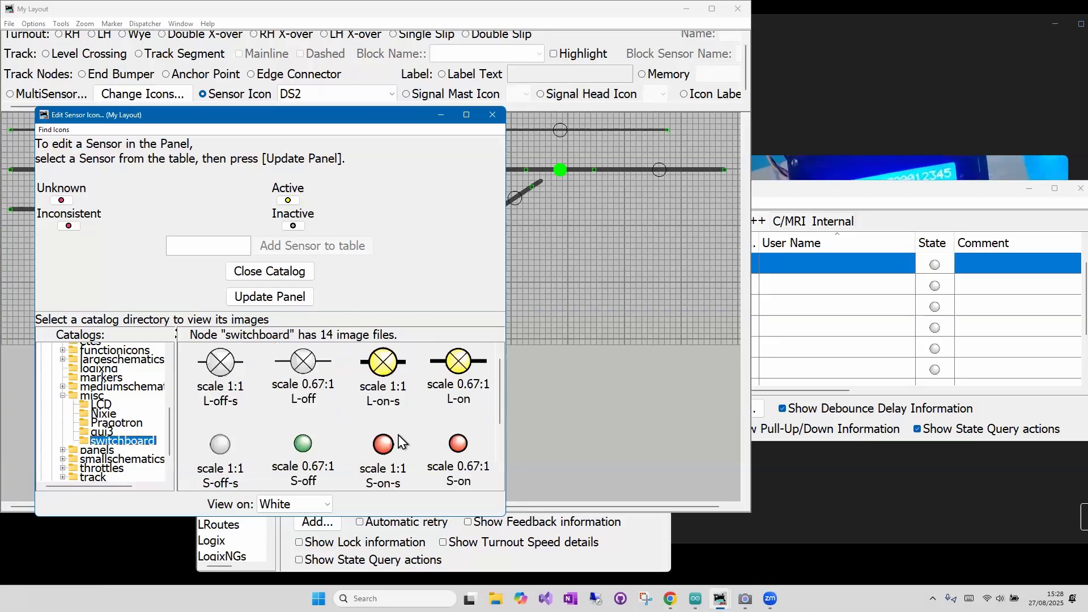
scroll(396, 444, down, 2)
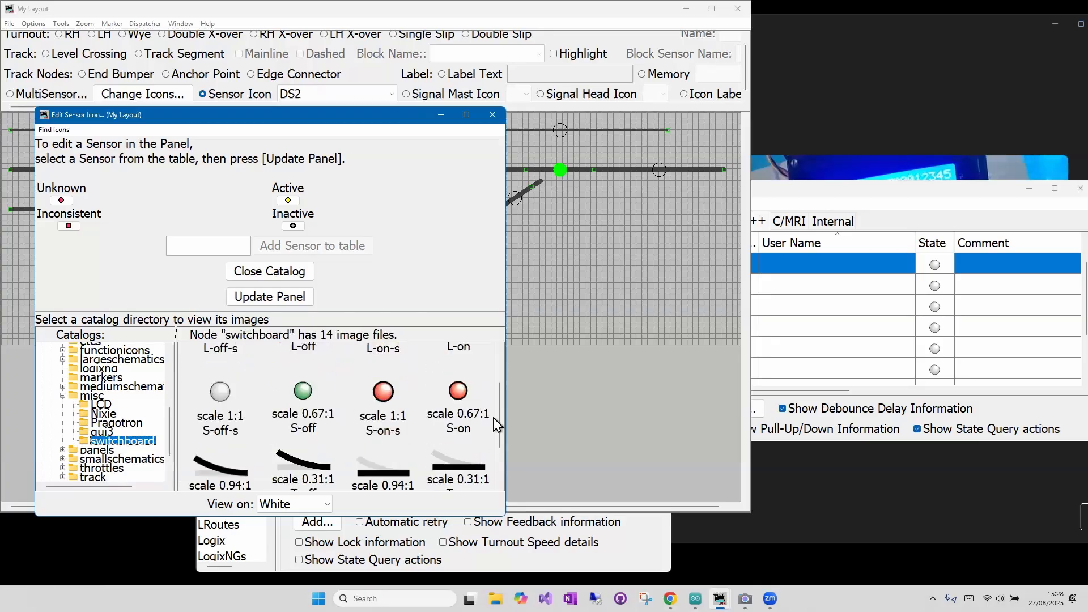
scroll(496, 424, down, 2)
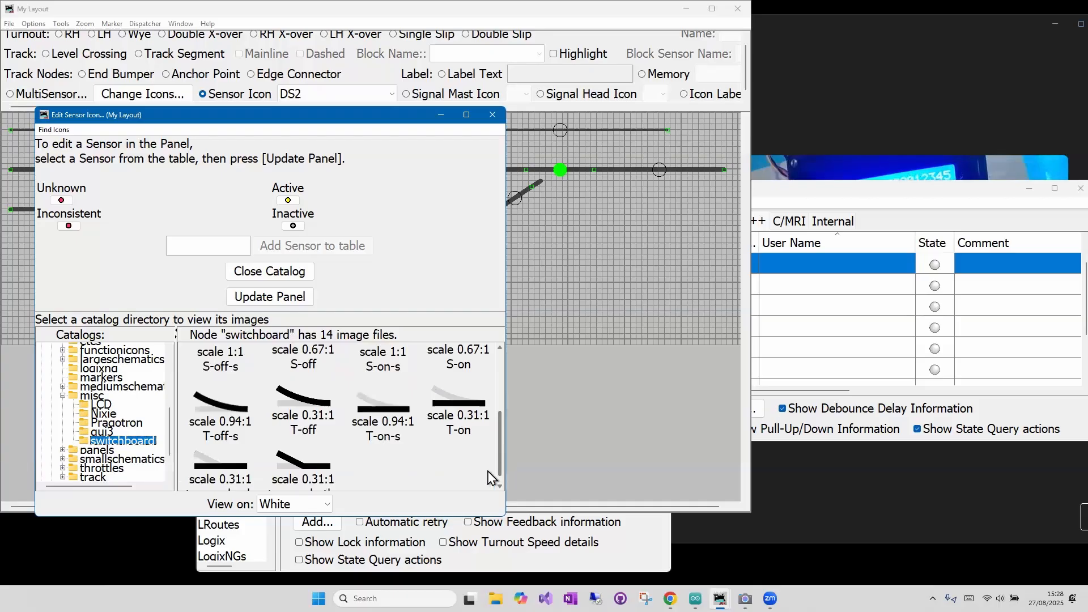
scroll(490, 478, down, 1)
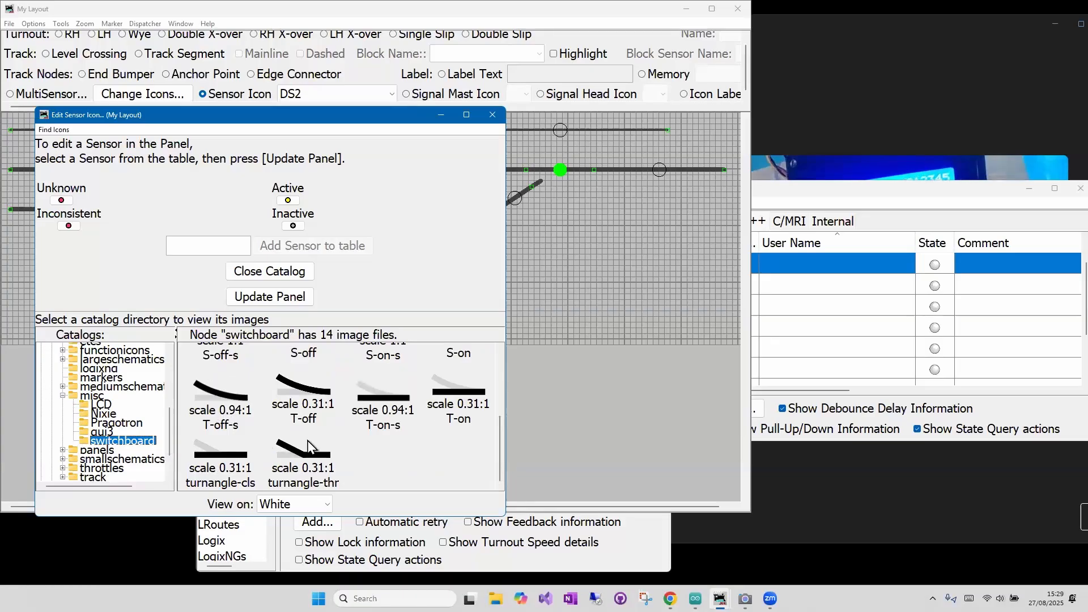
scroll(311, 422, up, 3)
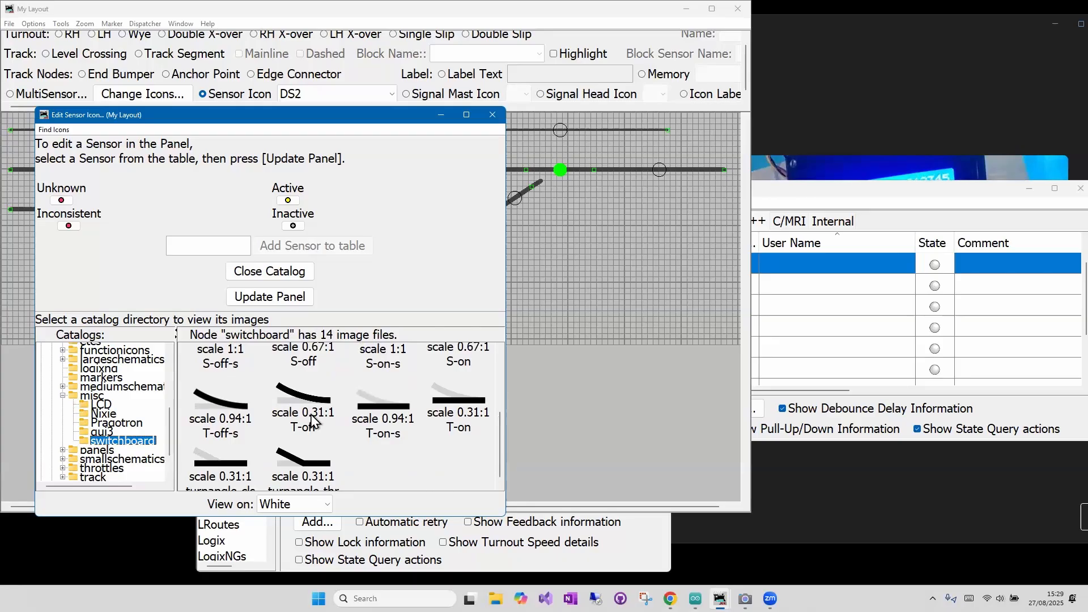
click(104, 433)
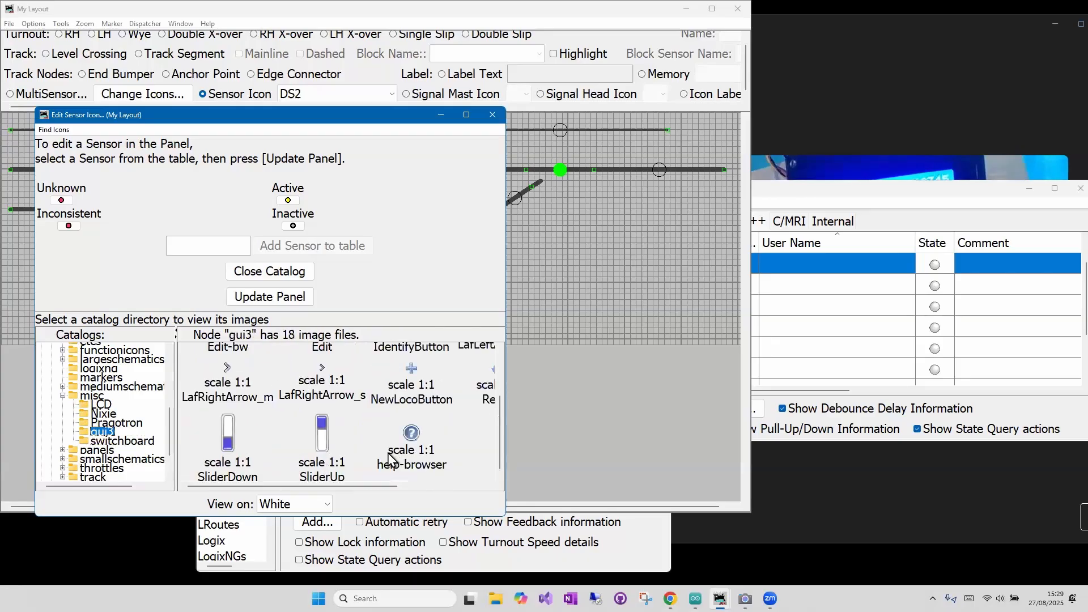
scroll(189, 415, up, 1)
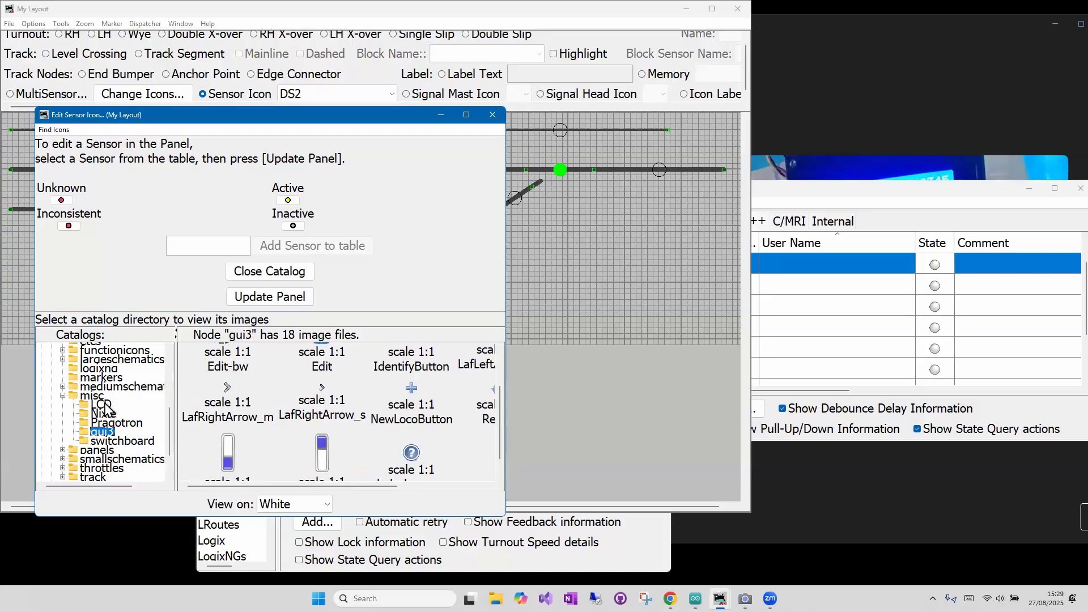
click(101, 414)
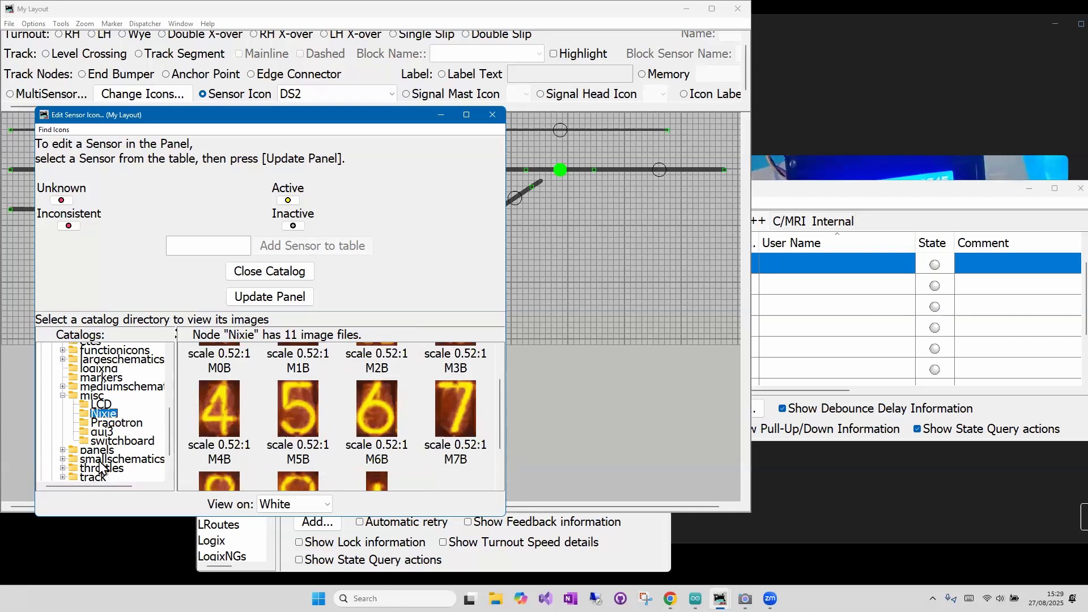
Step: From the bumper folder under panels, CSD, JOP, assign bumper_black to DS2's Active state and bumper_white to its Inactive state
click(63, 450)
click(79, 460)
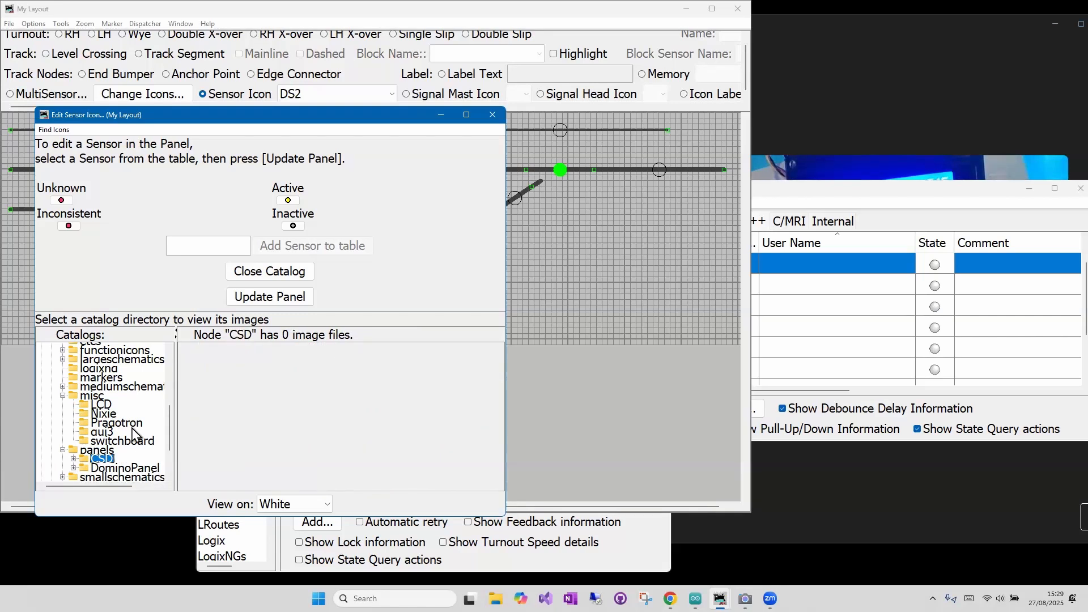
click(74, 459)
scroll(88, 400, down, 2)
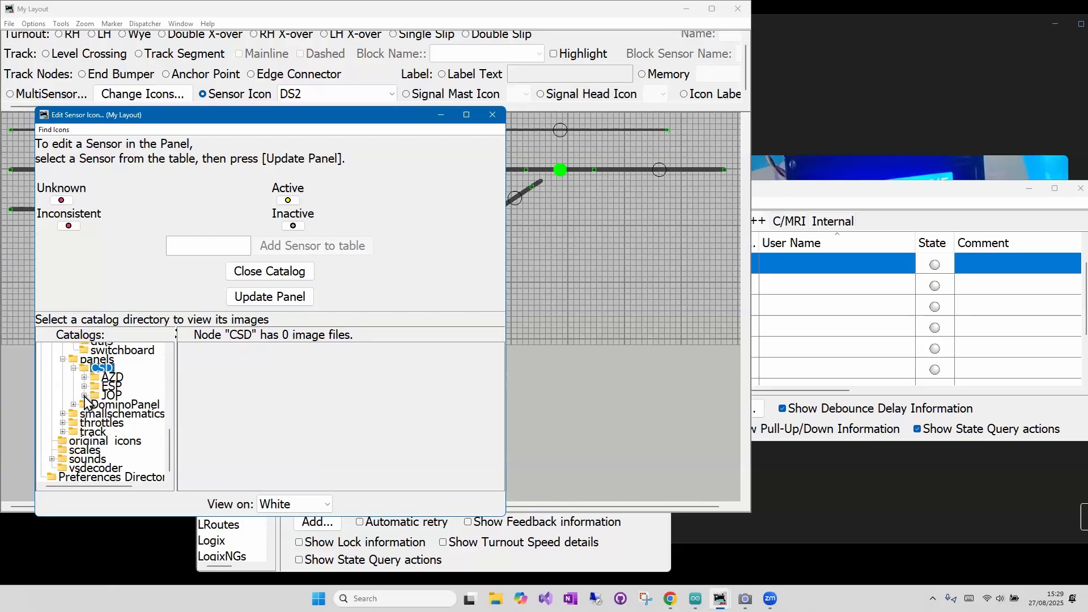
double_click(102, 396)
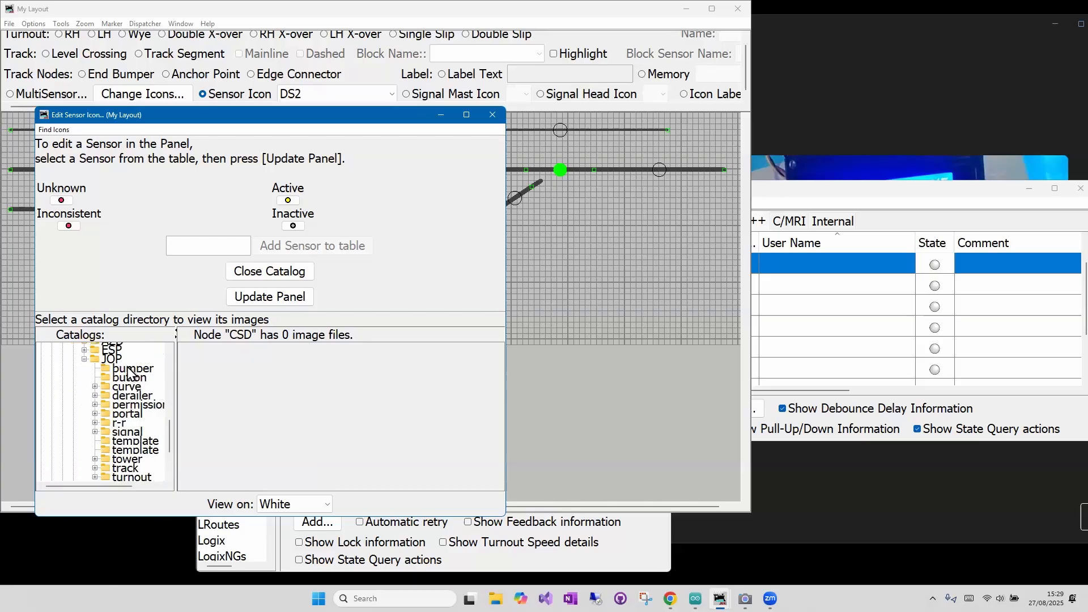
click(129, 370)
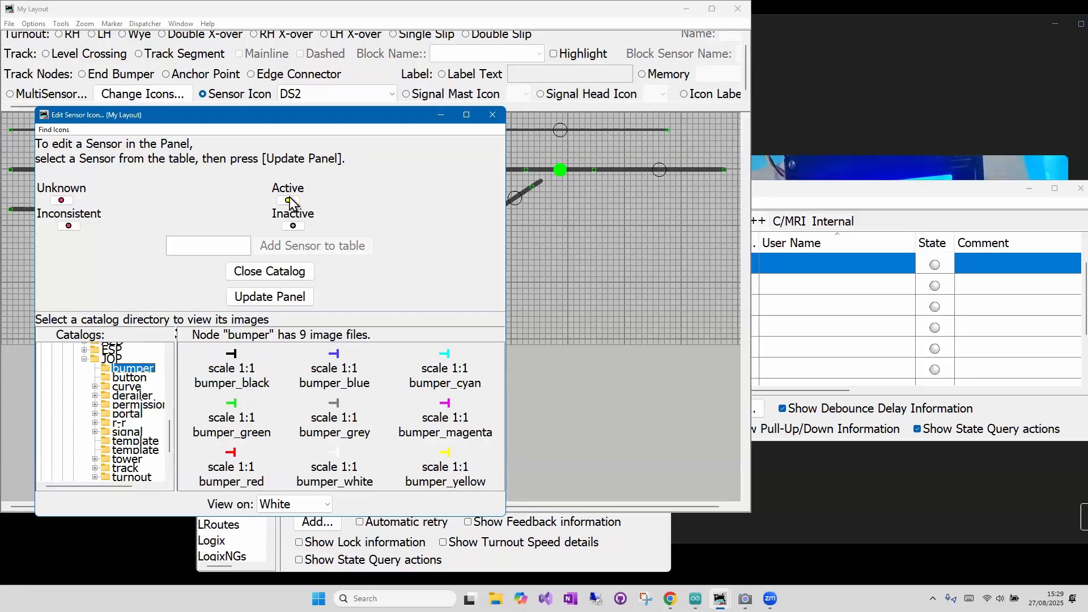
drag(290, 202, 289, 202)
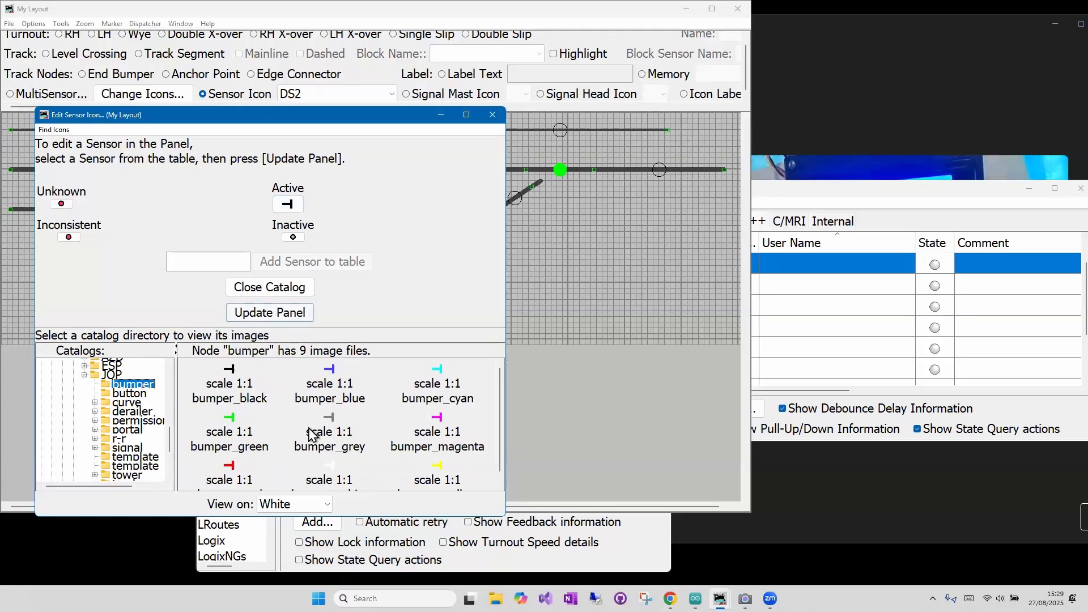
scroll(311, 471, down, 1)
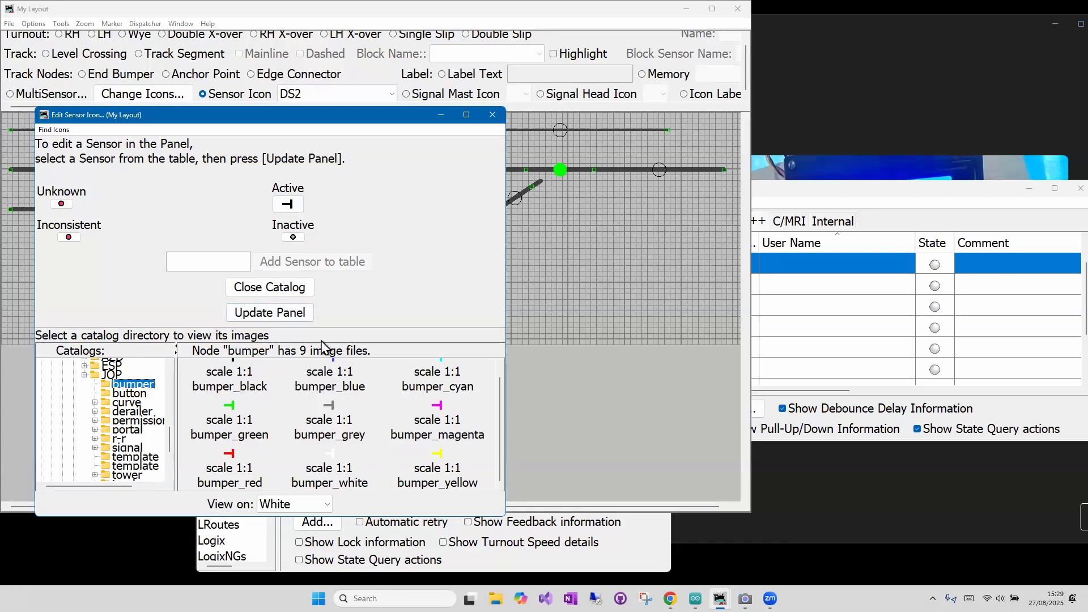
drag(330, 454, 295, 235)
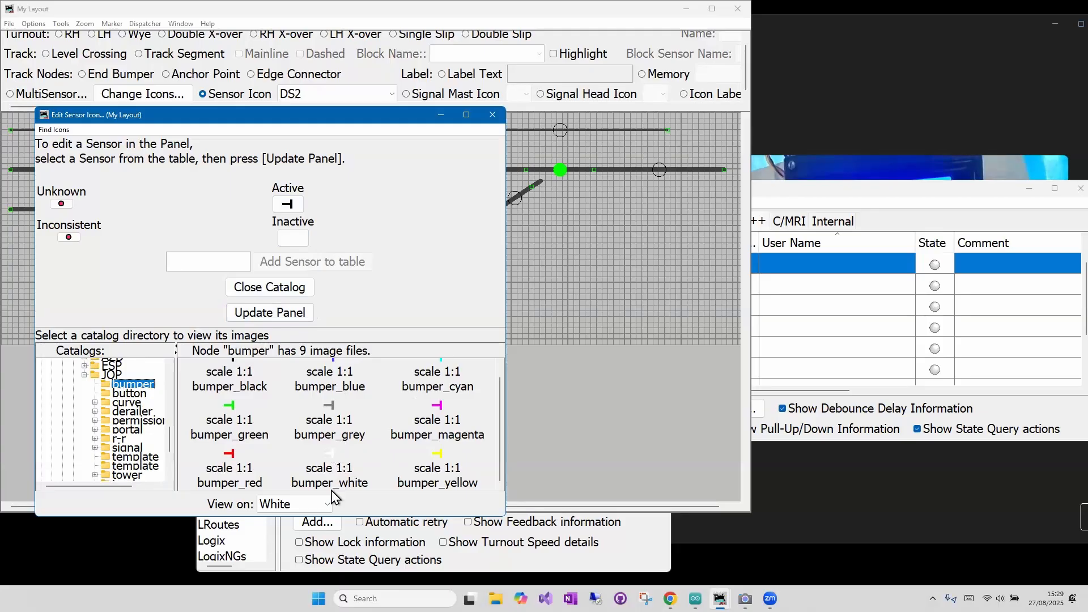
click(288, 206)
click(298, 237)
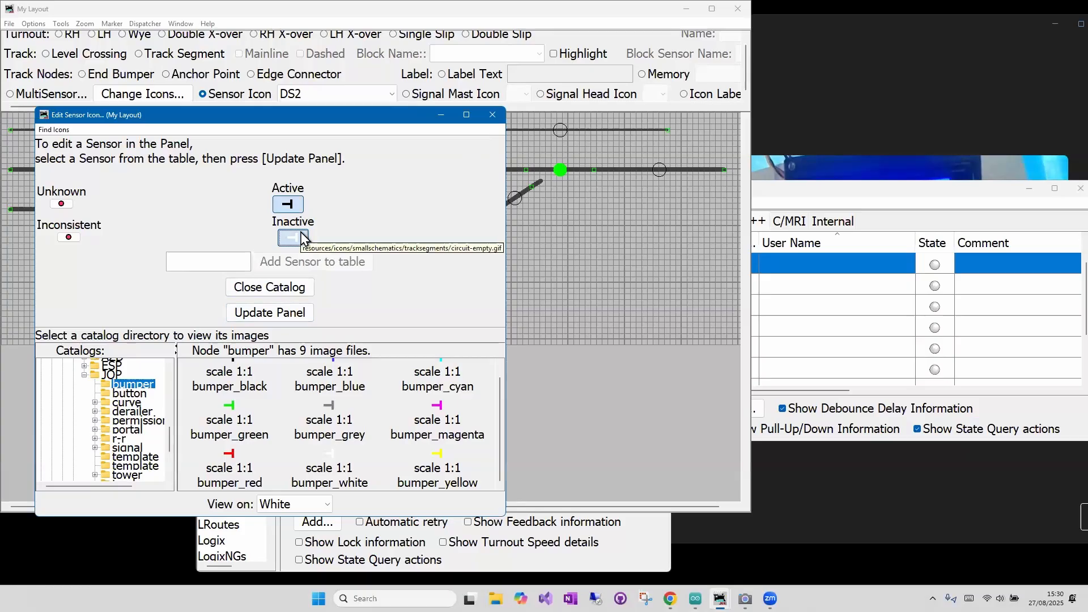
Step: Look through JOP's curve folders and assign curve_right_90_grey from curve-right-90 to DS2's Active state
click(96, 403)
click(133, 413)
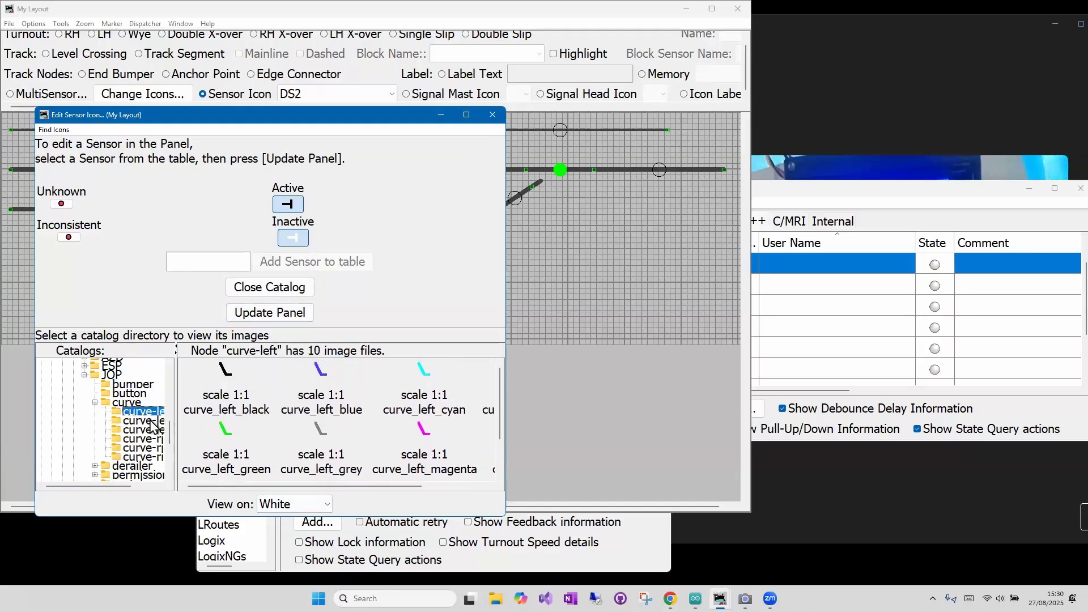
click(149, 422)
click(147, 431)
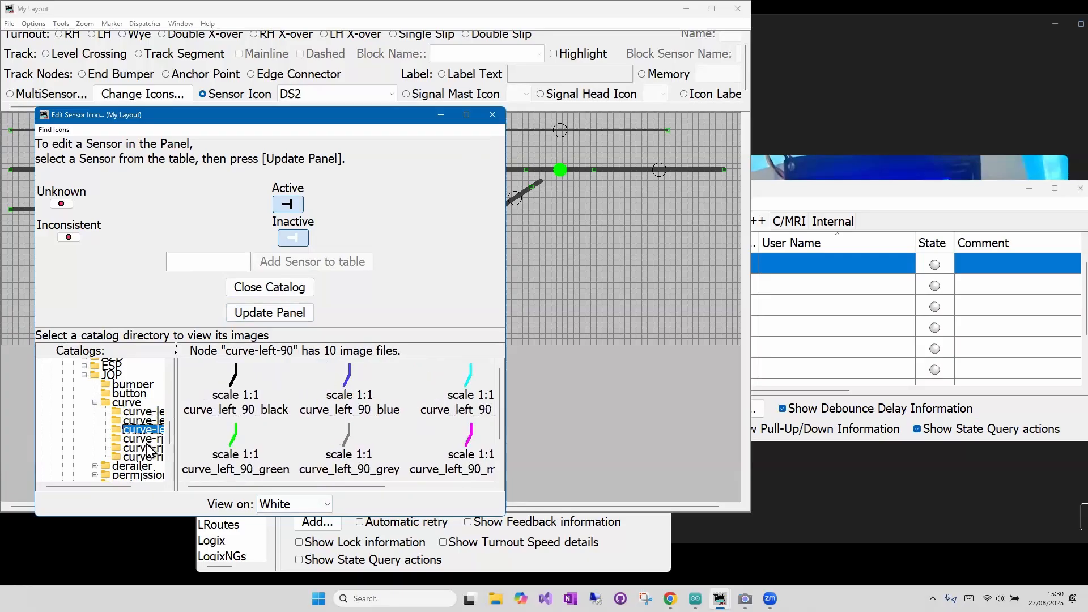
click(149, 449)
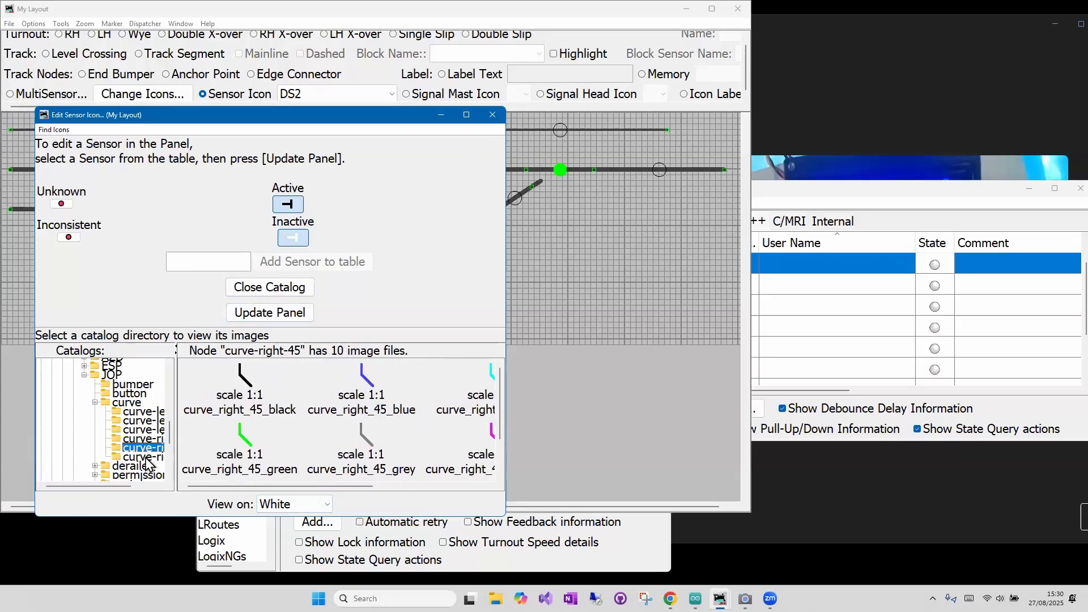
click(148, 459)
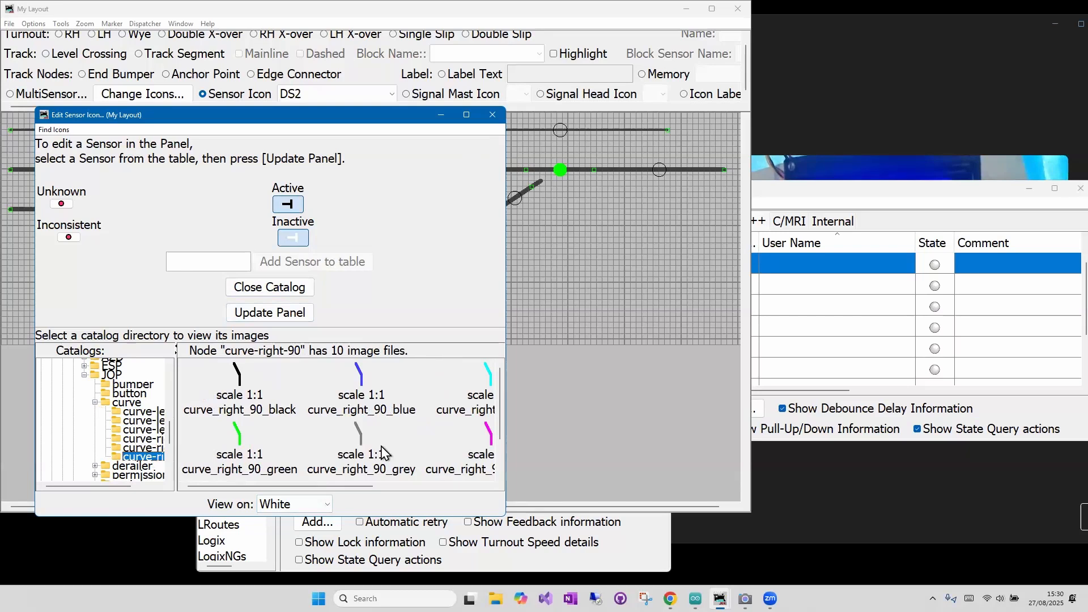
scroll(453, 434, down, 1)
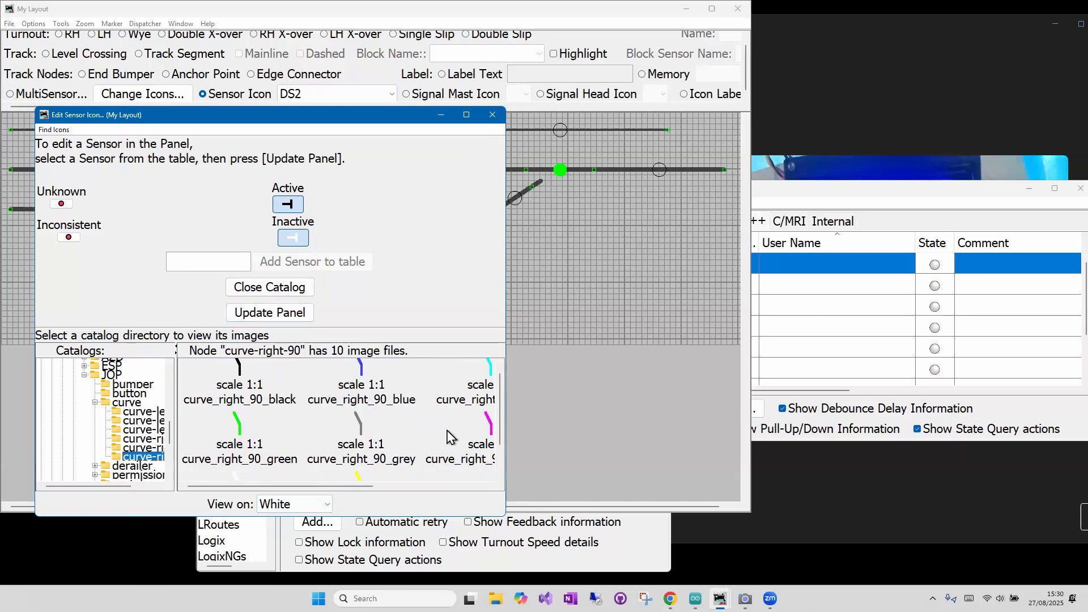
scroll(451, 437, down, 3)
scroll(451, 437, down, 1)
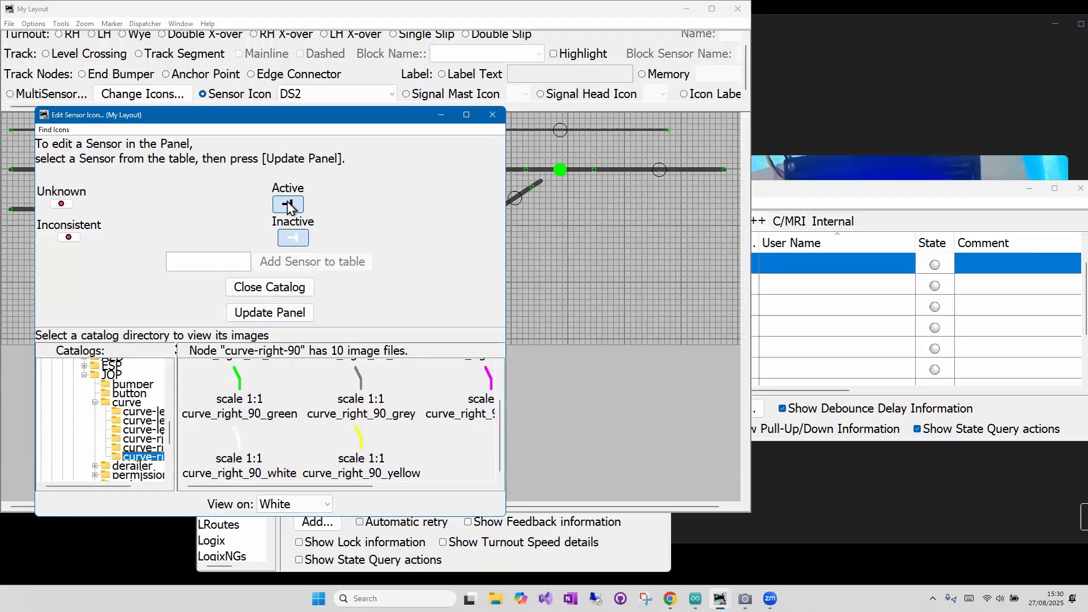
drag(361, 378, 288, 205)
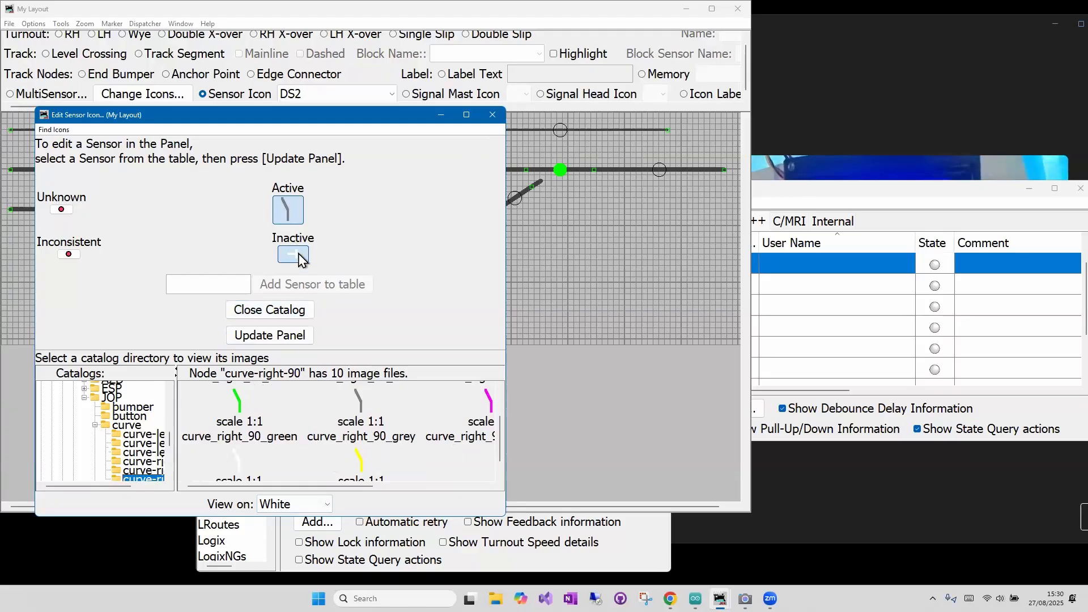
Step: Assign curve_right_90_yellow to DS2's Inactive state and apply the changed icons to the panel
scroll(364, 395, down, 5)
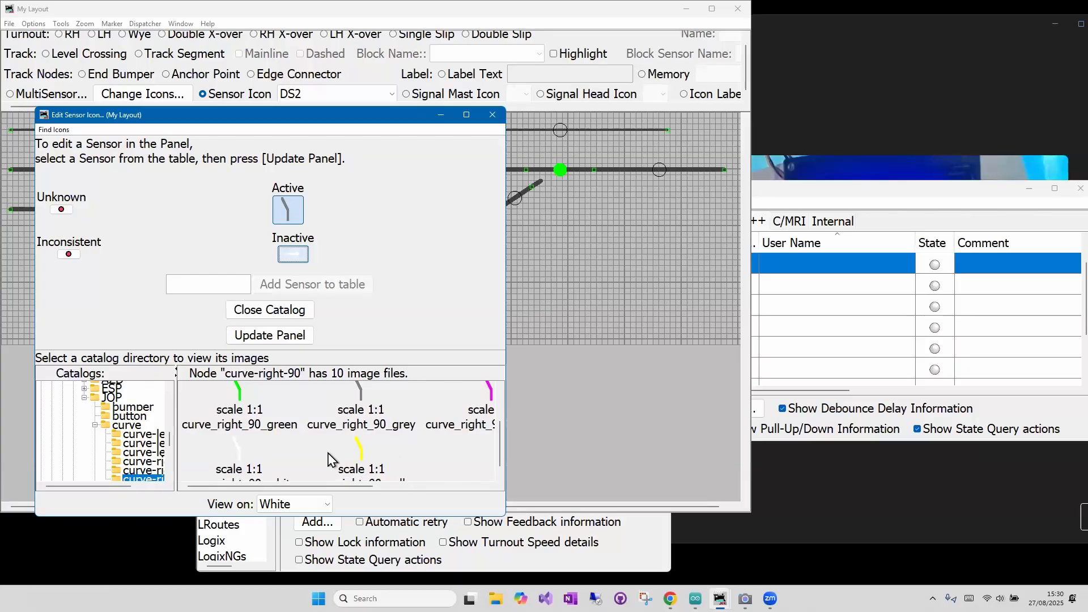
scroll(363, 452, down, 3)
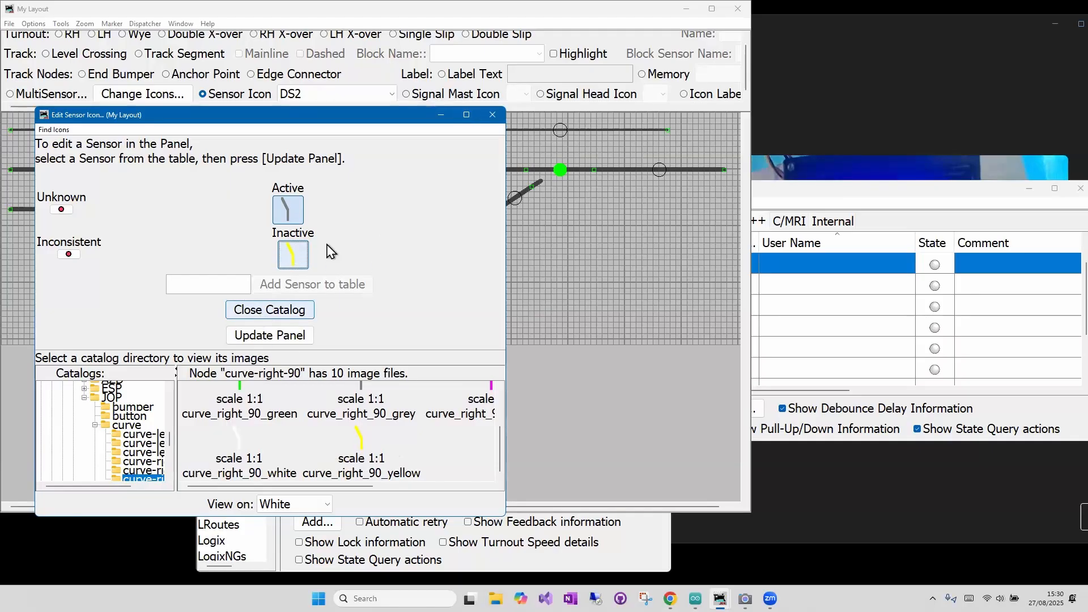
click(274, 328)
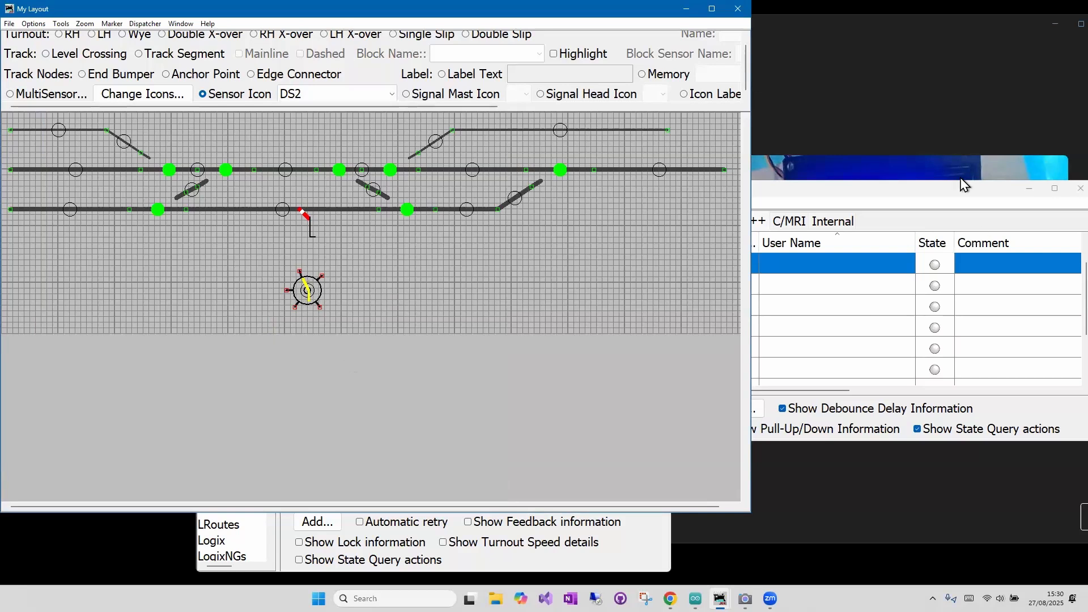
Step: Toggle the DS2 sensor's state in the sensors table to test its turntable icon
click(942, 289)
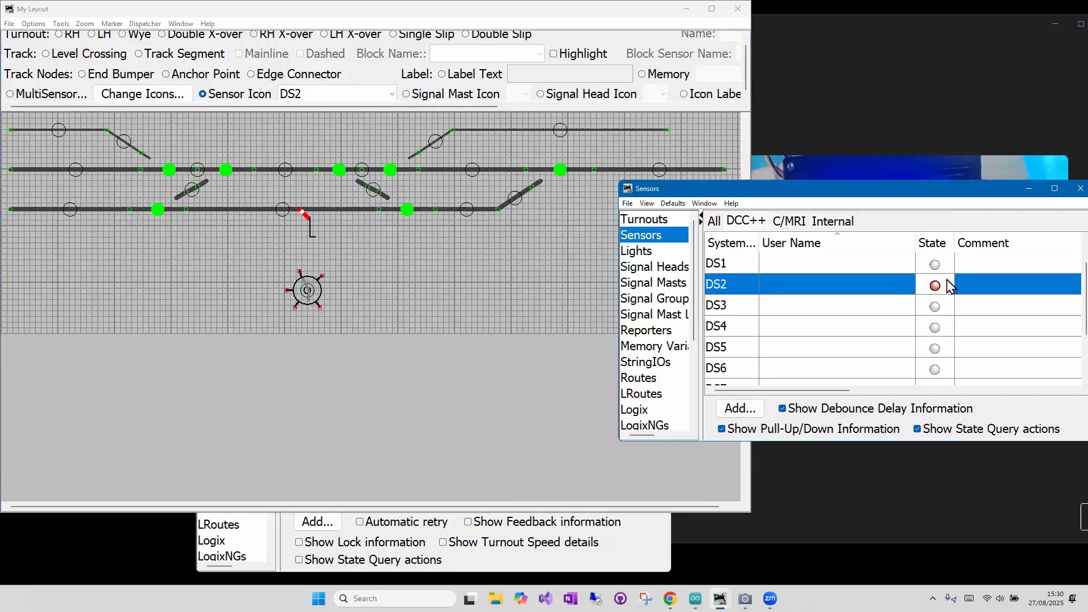
click(950, 288)
click(947, 288)
click(946, 288)
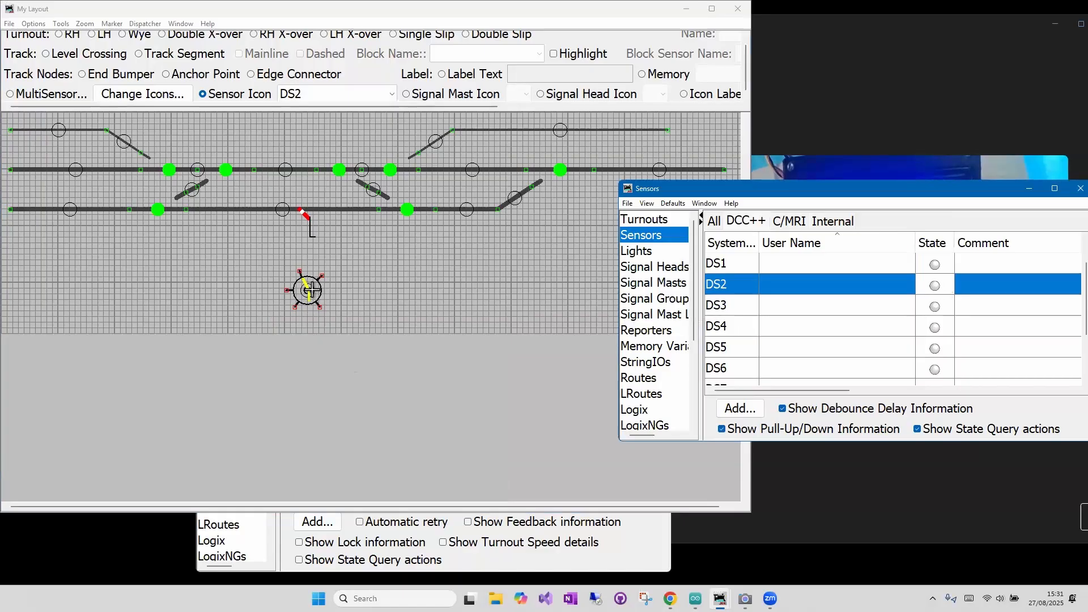
Step: Move the DS2 sensor icon clear of the turntable and rotate it orthogonally by 90°
right_click(308, 291)
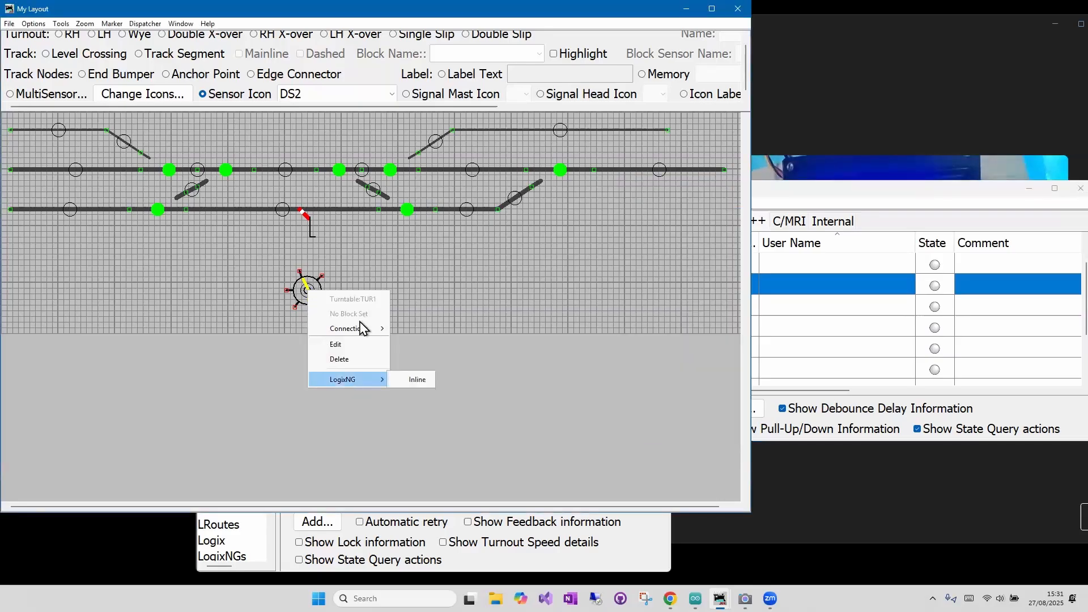
click(307, 289)
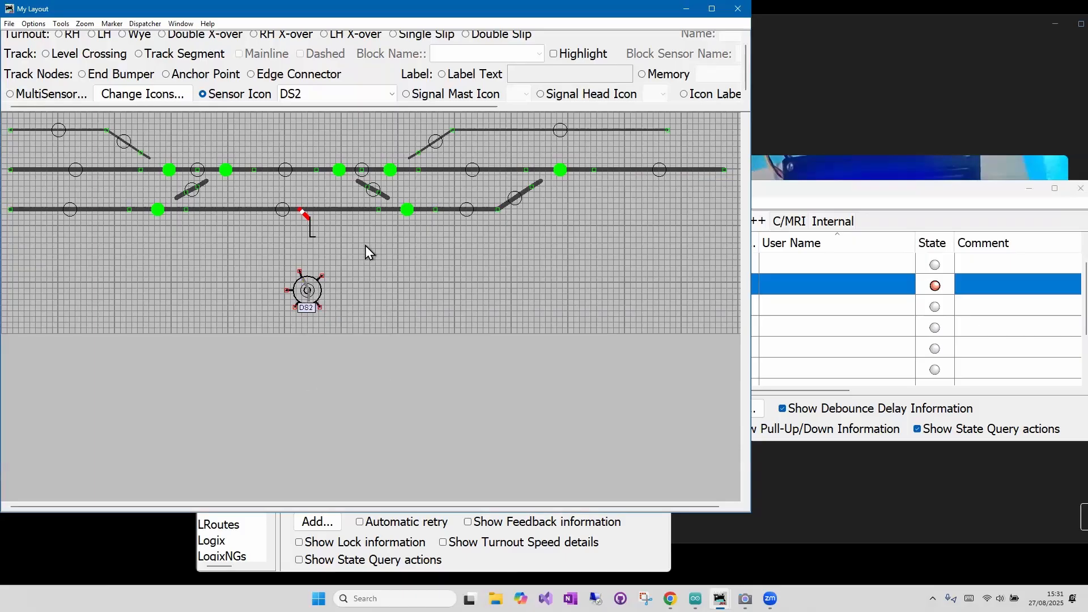
right_click(369, 259)
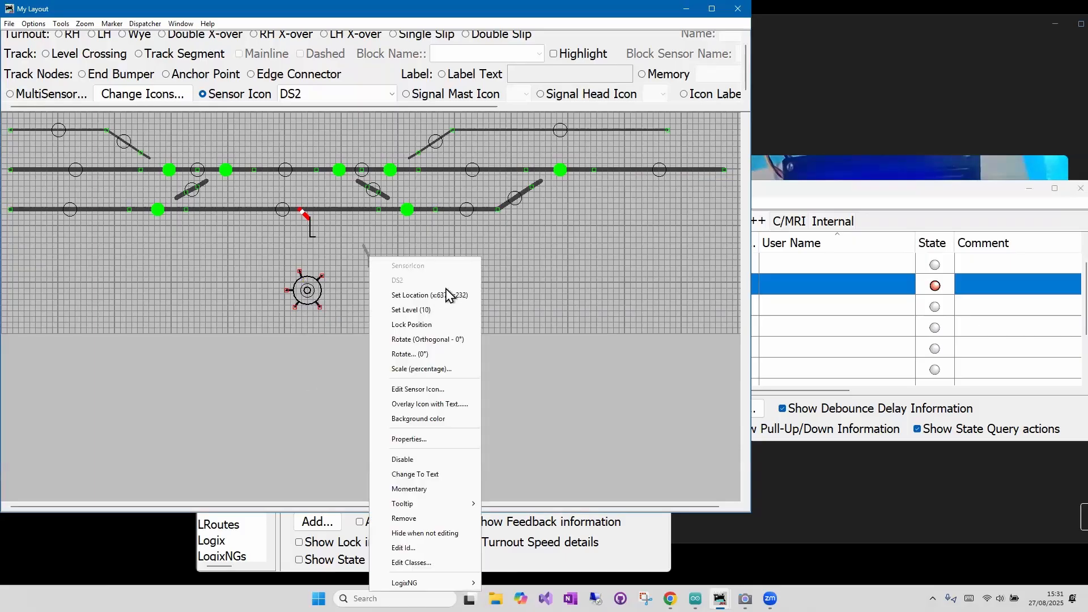
click(442, 340)
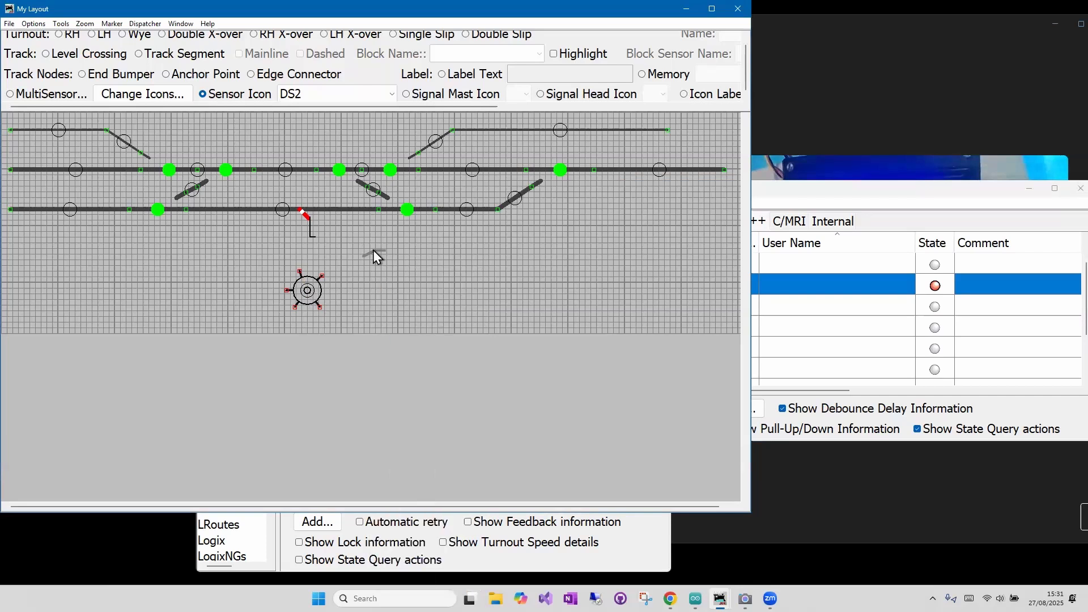
Step: Set the DS2 icon's rotation to 40 degrees and place it back on the turntable
right_click(373, 250)
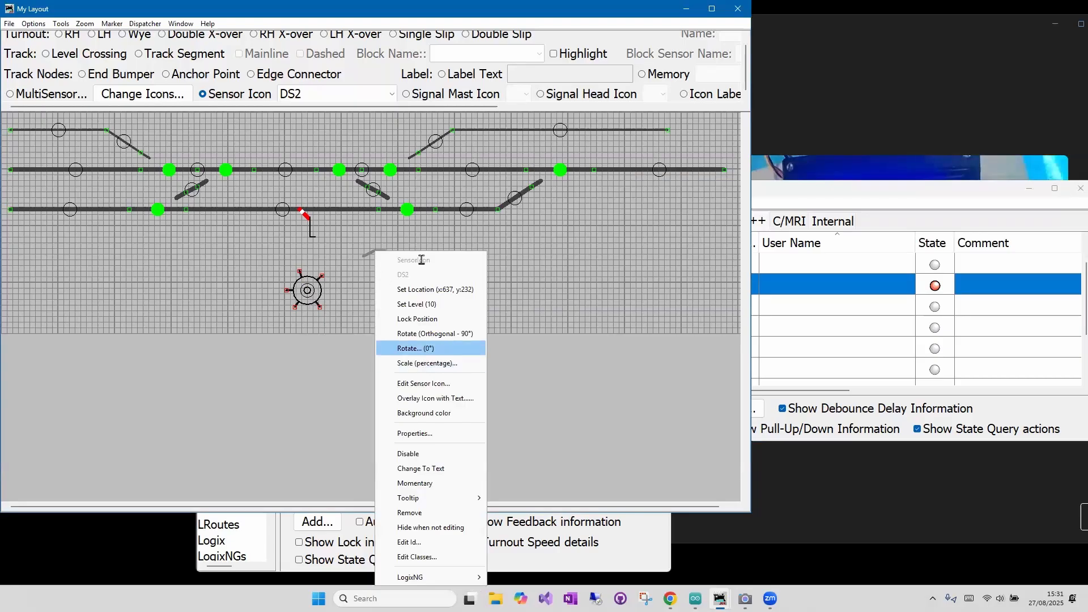
key(Return)
click(443, 258)
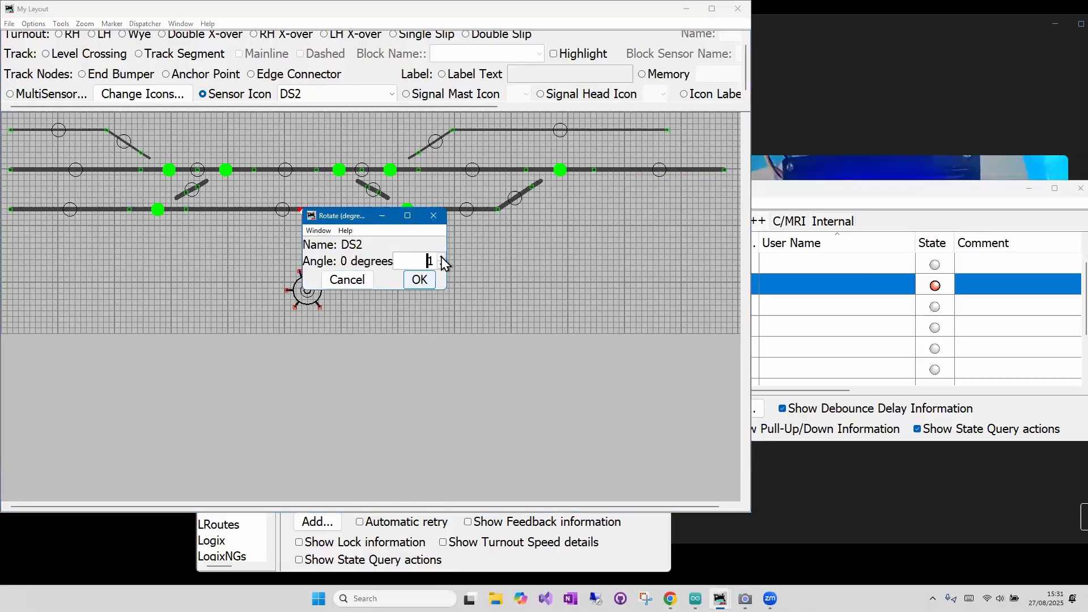
click(442, 257)
key(Up)
key(Up)
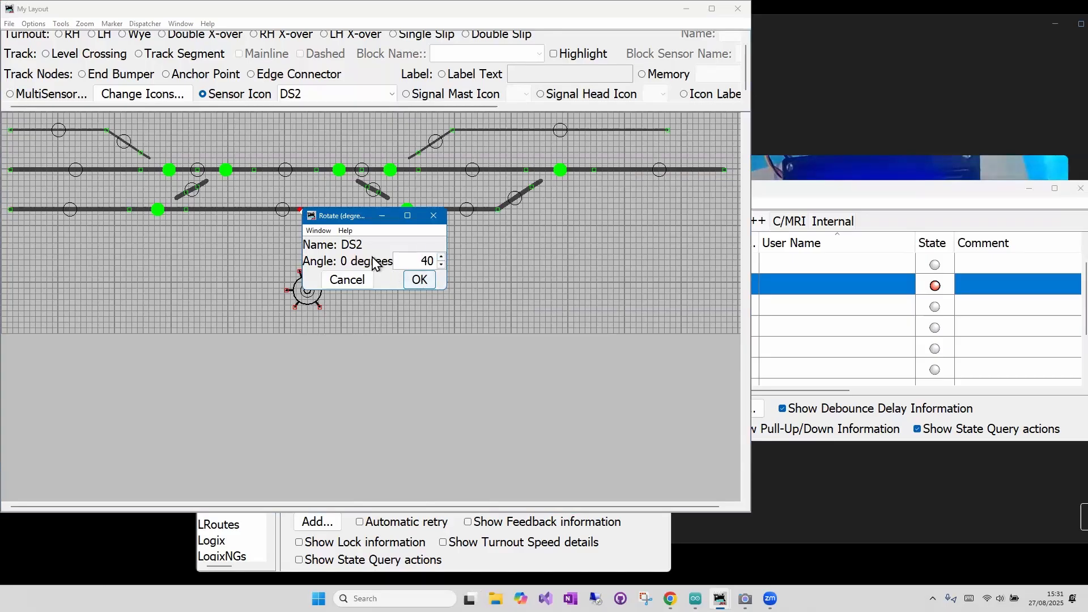
key(Return)
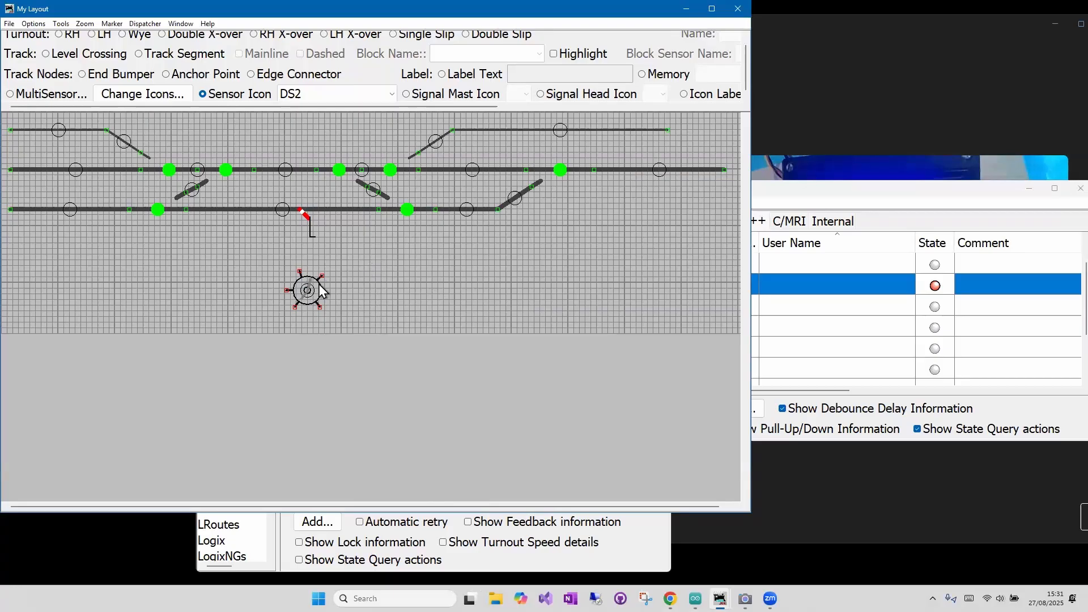
Step: Toggle DS2 and its neighbouring sensors to test the rotated turntable icon, ending with DS2 inactive and DS3 active
click(938, 289)
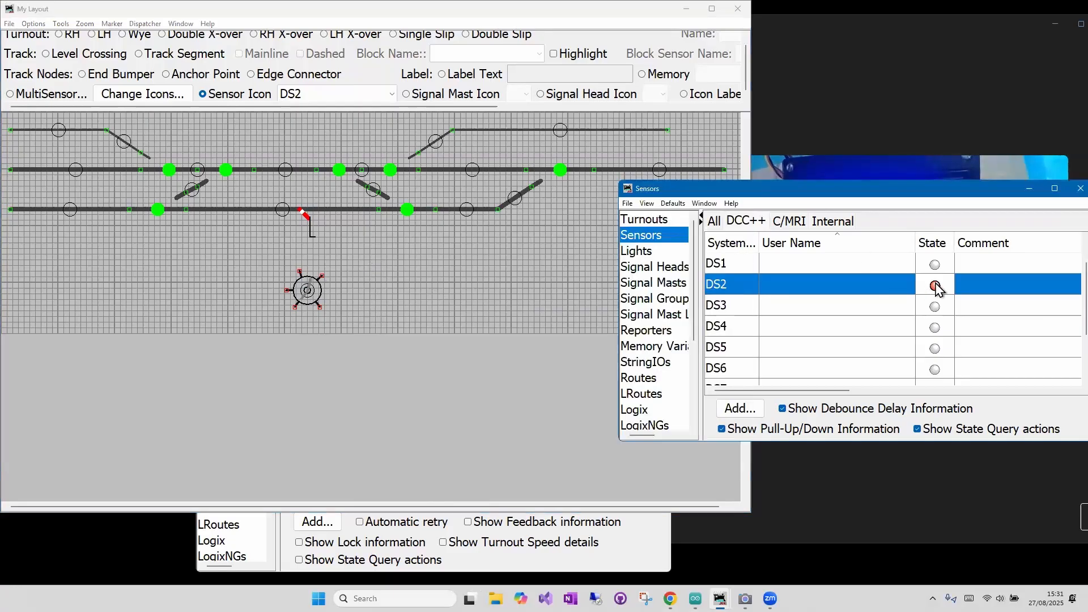
click(939, 289)
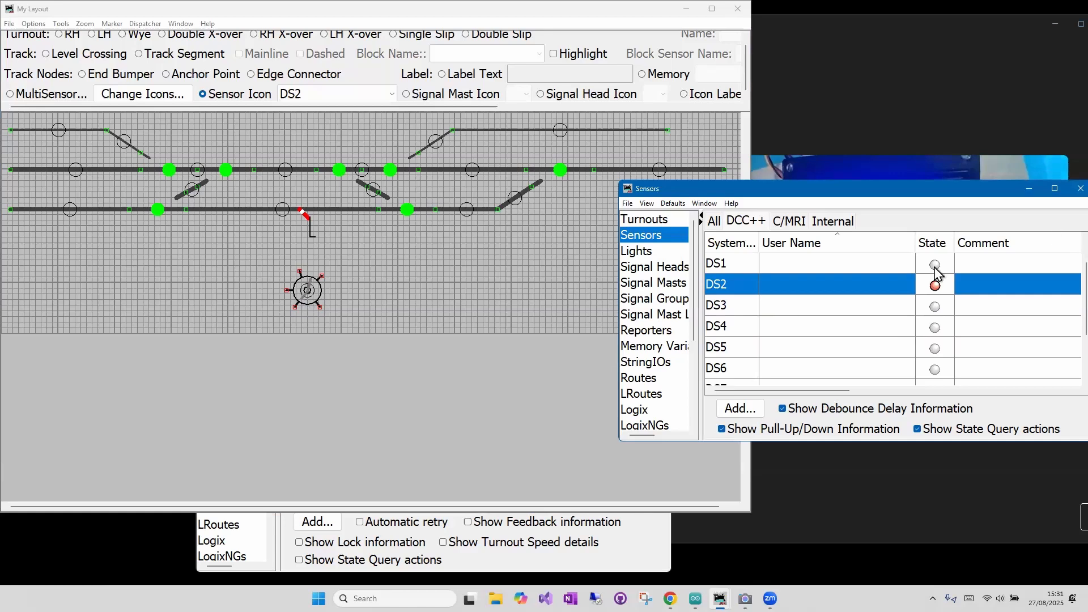
click(938, 335)
click(940, 338)
click(939, 328)
click(938, 311)
click(936, 338)
click(932, 289)
click(934, 302)
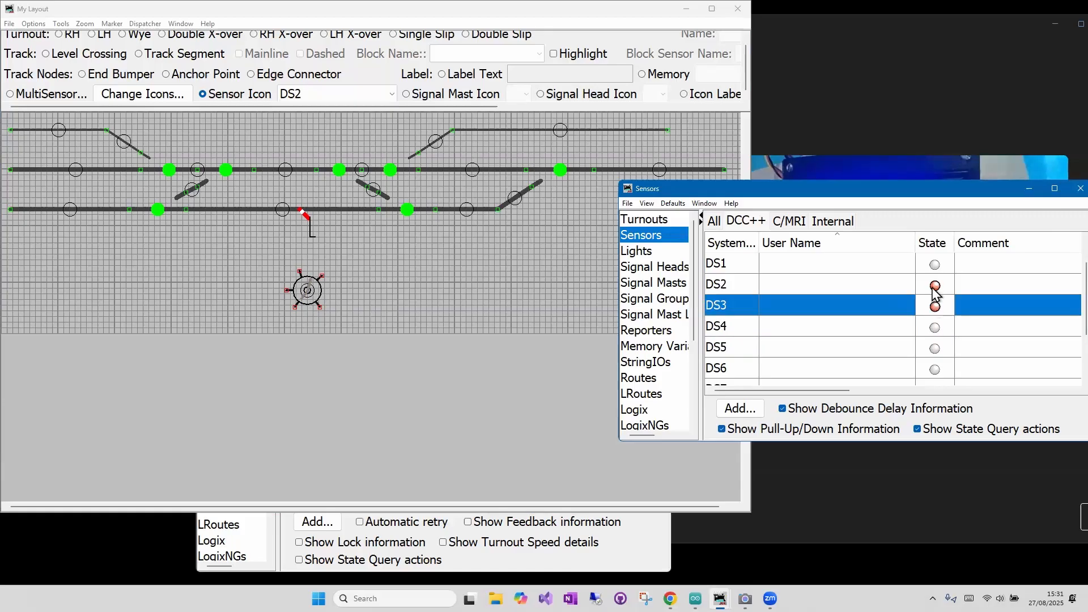
click(920, 287)
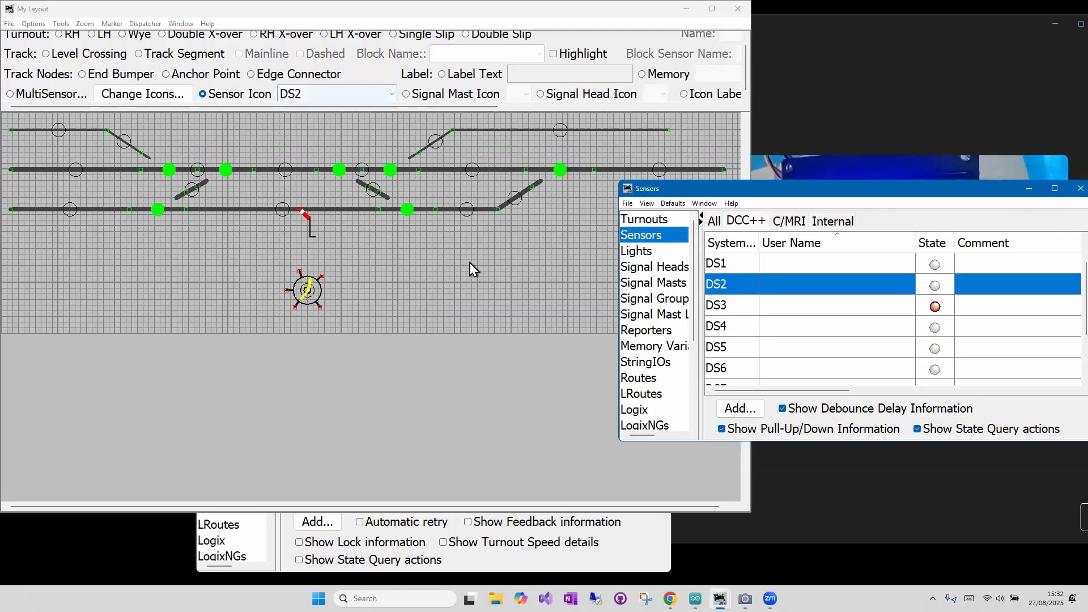
Step: Place a DS3 sensor icon beside the turntable and open its icon editor with the image catalog
click(397, 98)
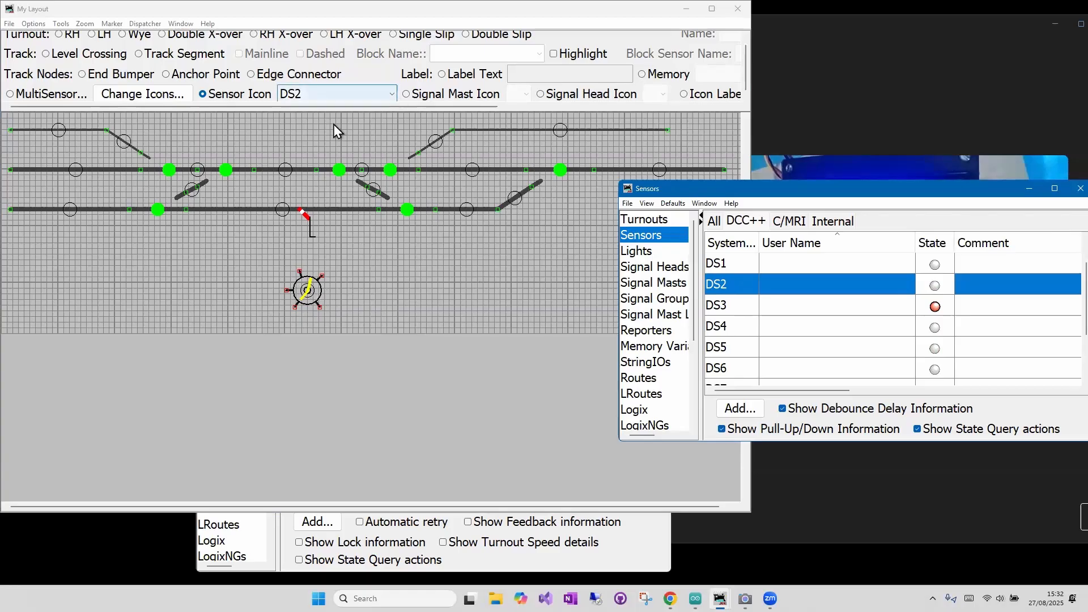
click(298, 423)
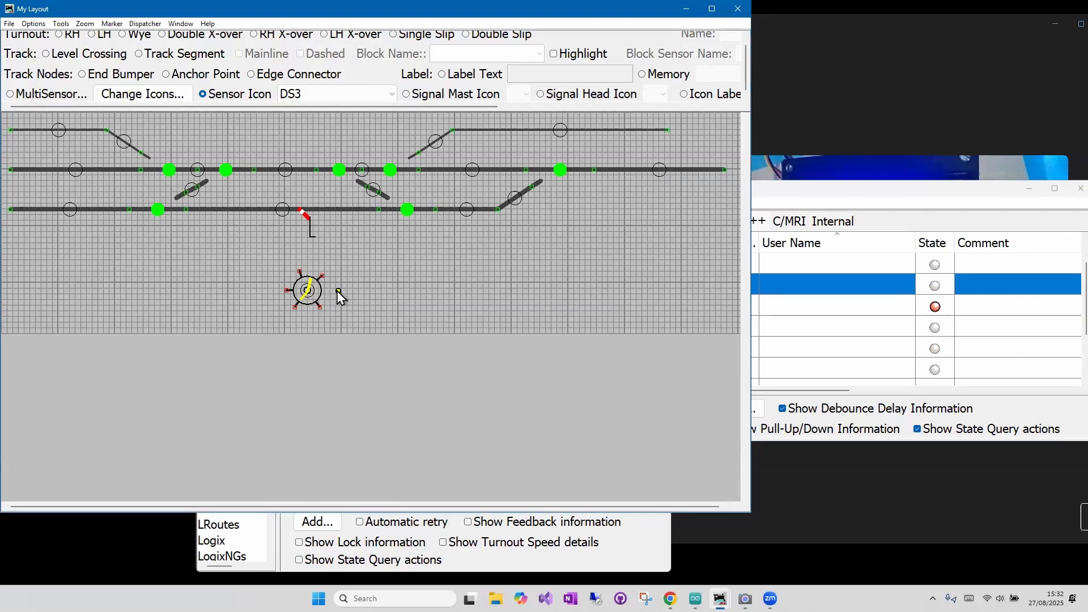
right_click(381, 409)
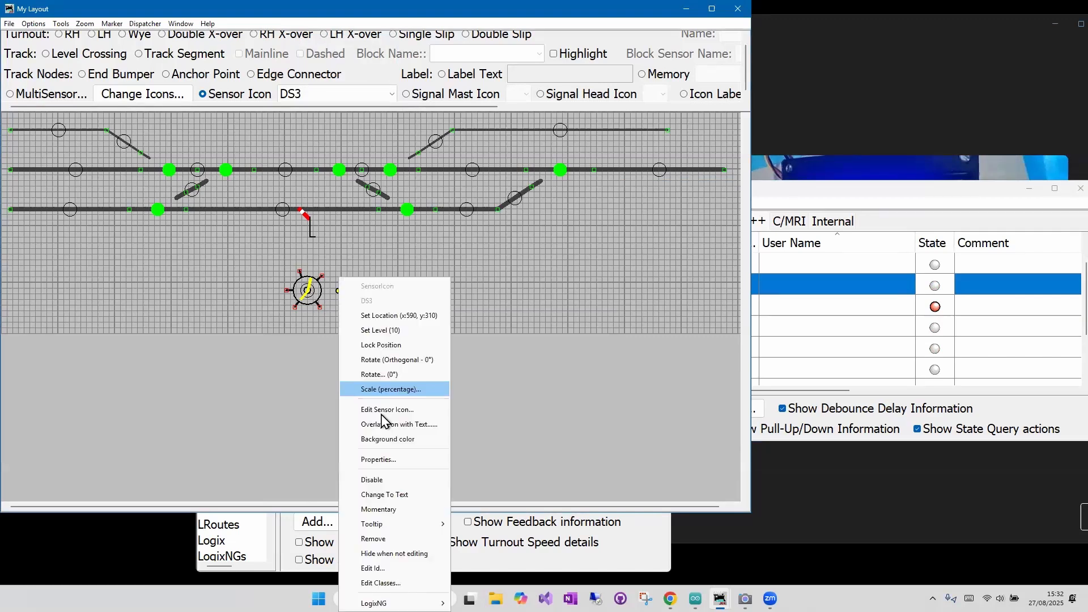
key(Return)
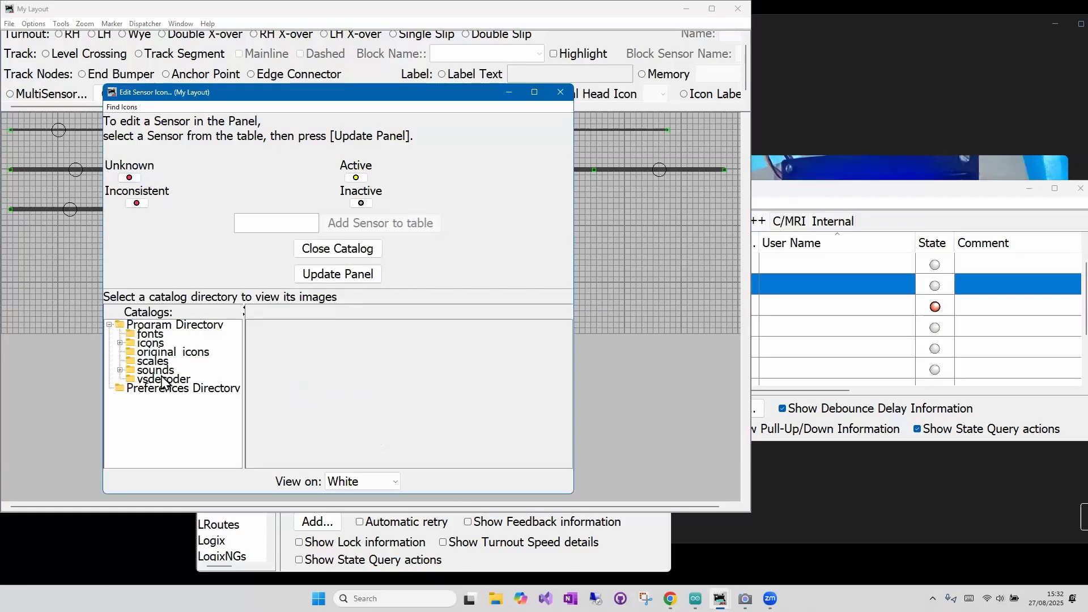
Step: Examine the images directly in the Program Directory's icons folder for a suitable DS3 icon
click(131, 343)
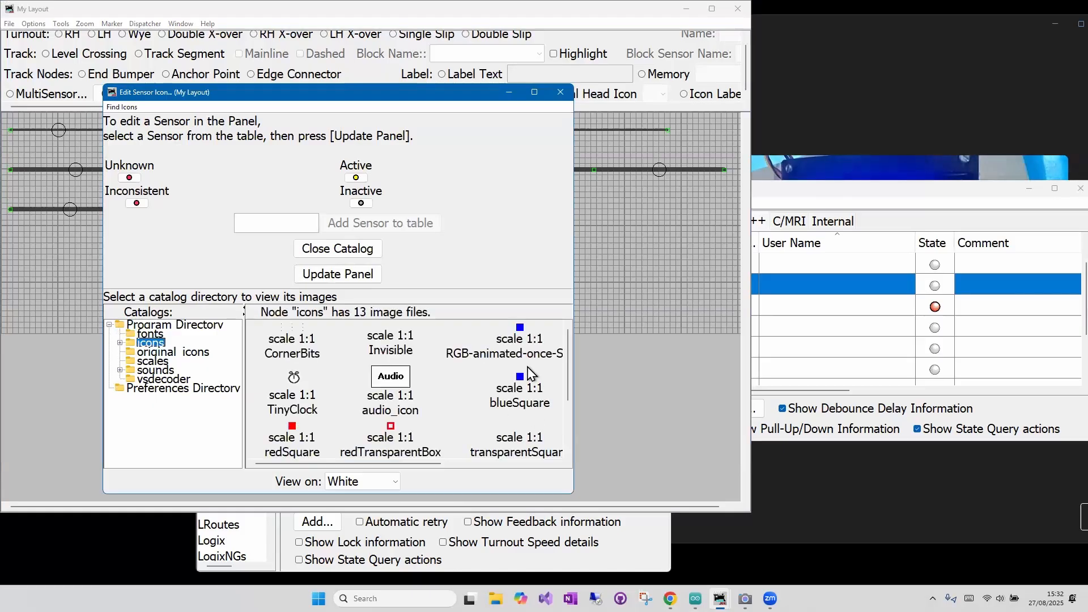
scroll(525, 383, down, 1)
scroll(554, 381, down, 2)
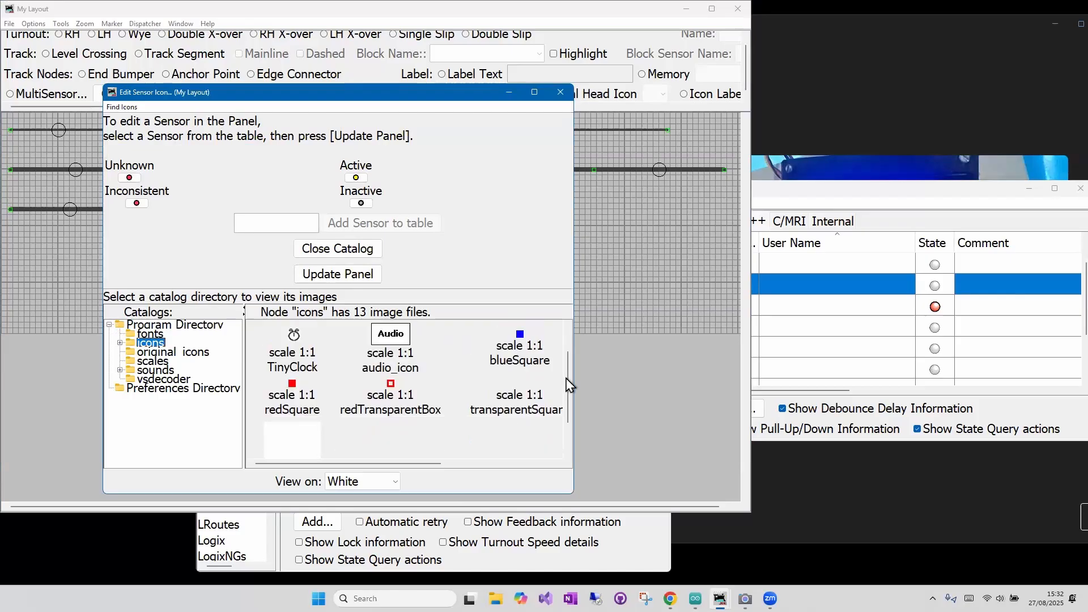
scroll(567, 392, down, 2)
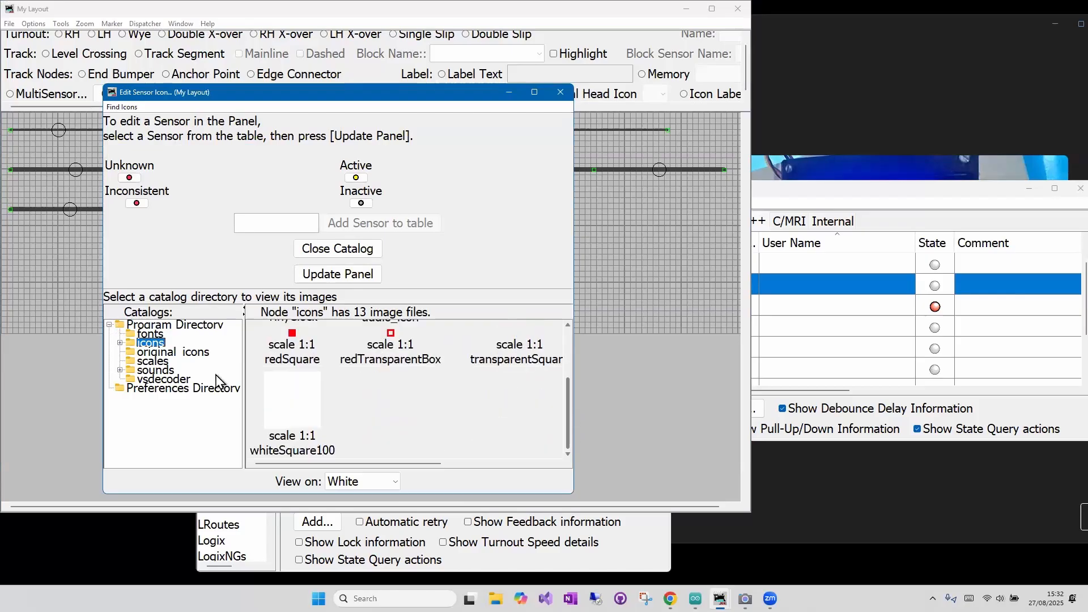
click(152, 344)
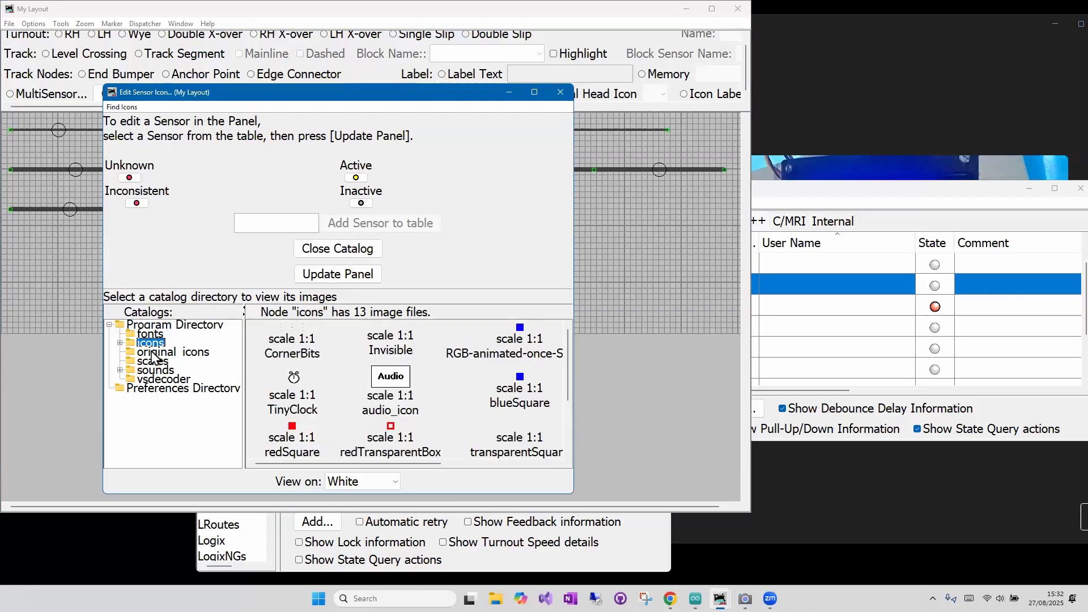
Step: Expand the aspects catalog under icons, largeschematics and examine the CFL-2014 and CSD-1962 images
click(121, 344)
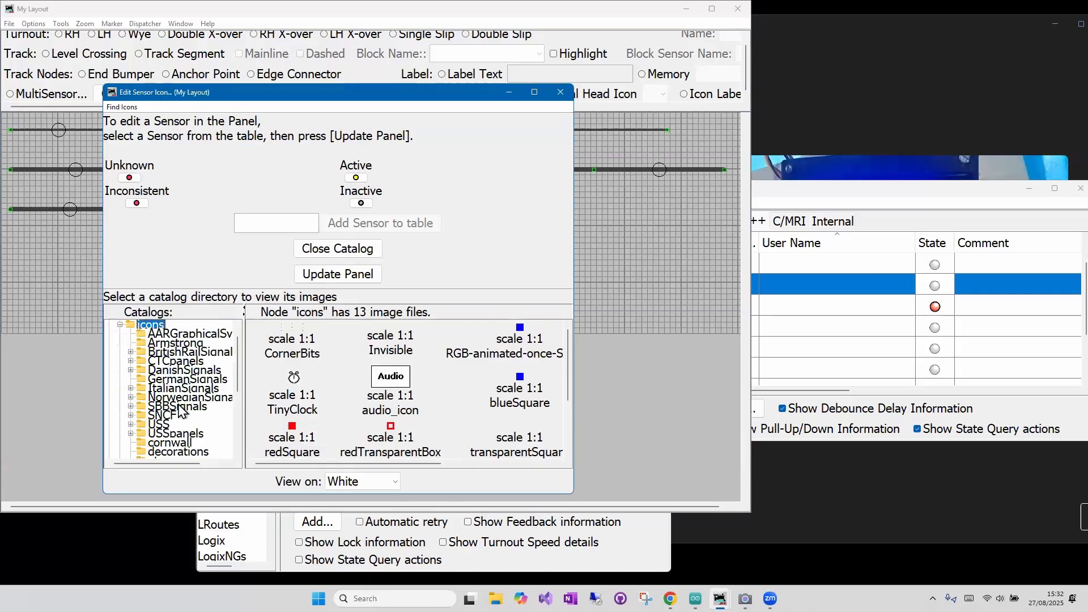
scroll(173, 415, down, 5)
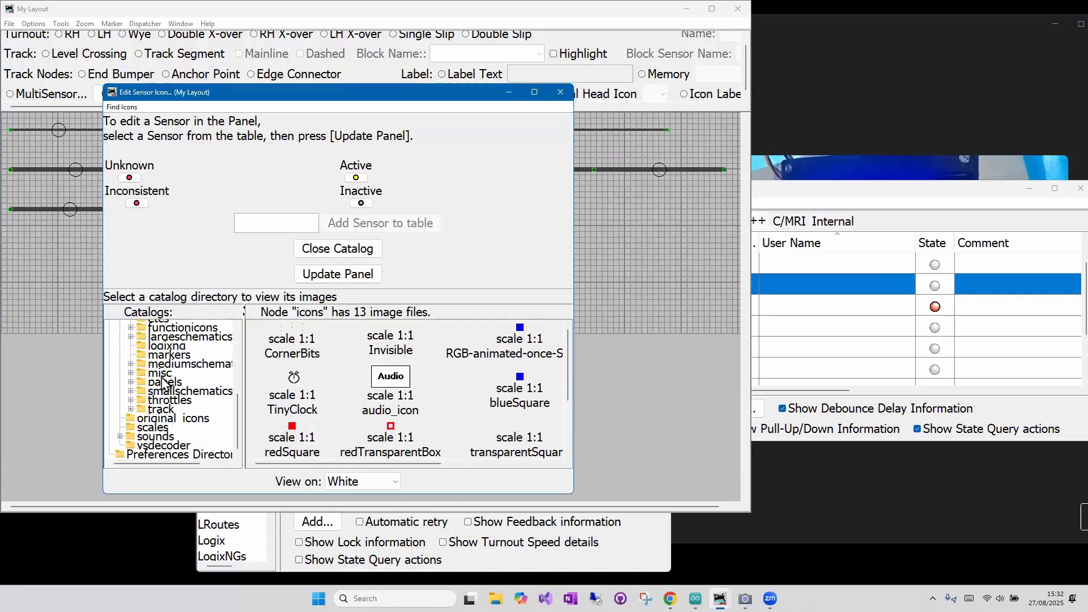
click(167, 337)
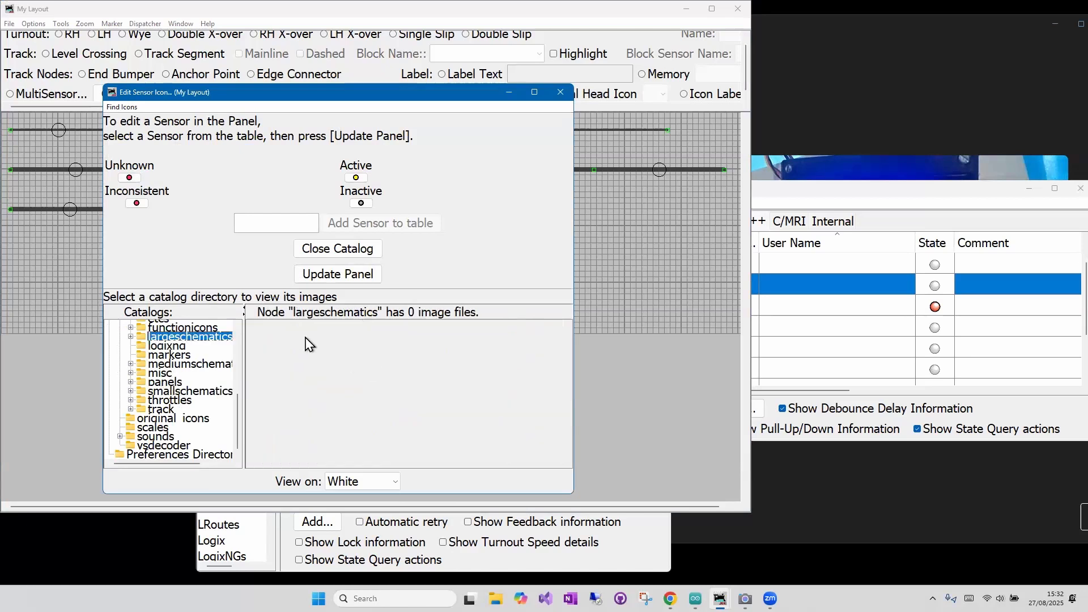
click(131, 338)
click(160, 347)
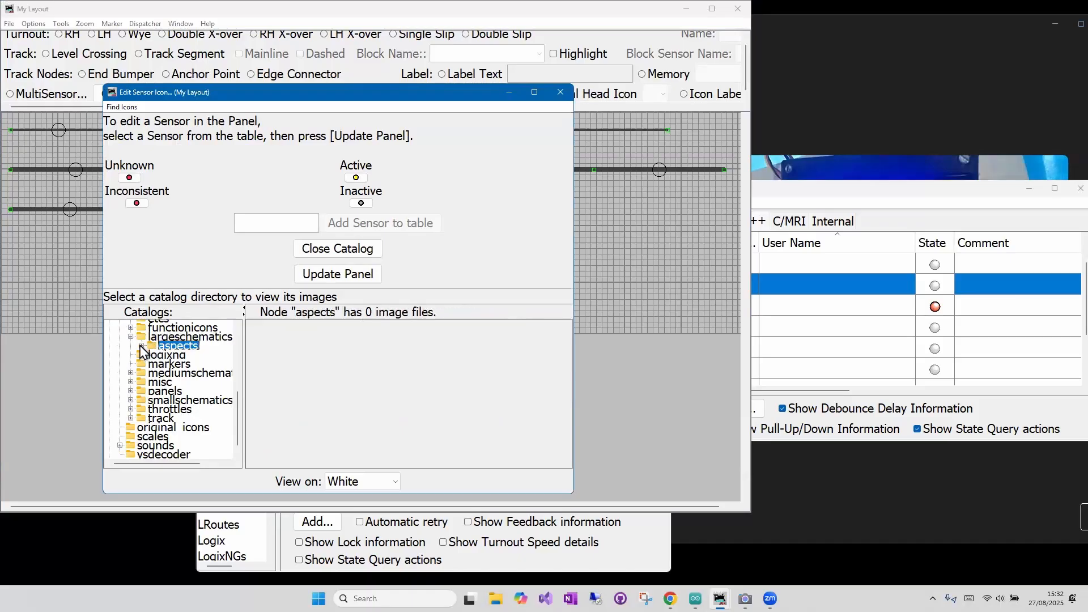
click(142, 346)
click(186, 356)
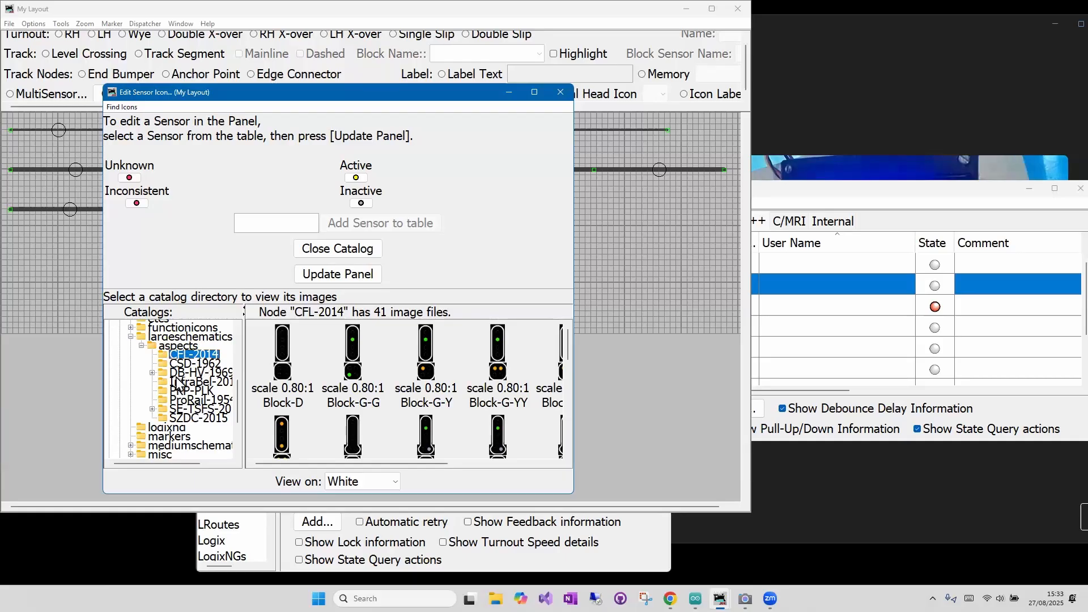
click(164, 365)
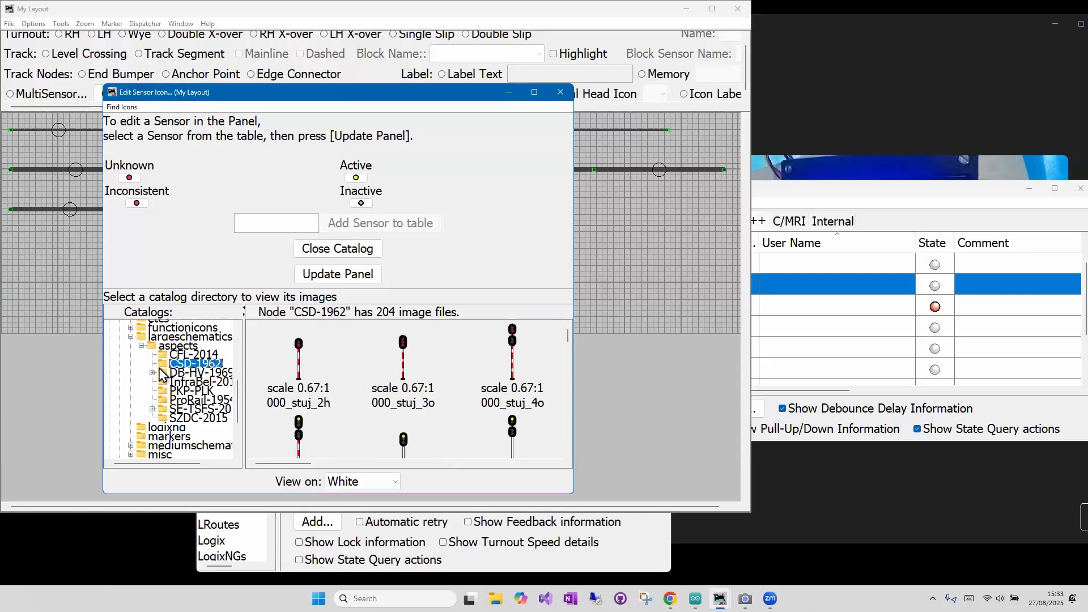
Step: Examine the SE-TSFS-2010 signal folders, including Fsi_two_aspect and Hsi_three_aspect, and collapse that catalog branch
click(162, 409)
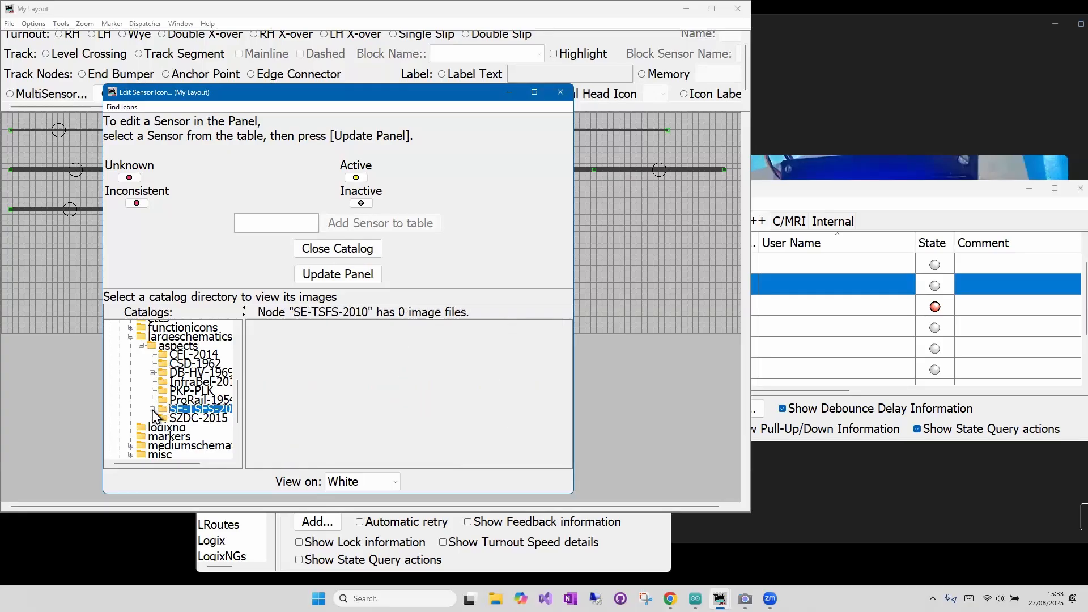
double_click(189, 411)
click(189, 402)
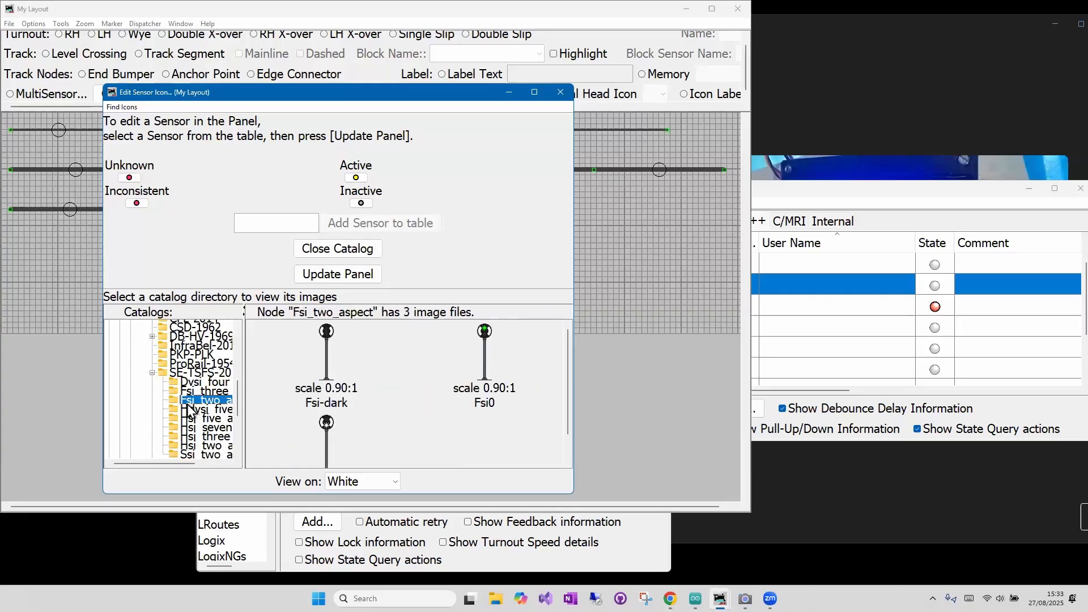
click(190, 420)
click(191, 437)
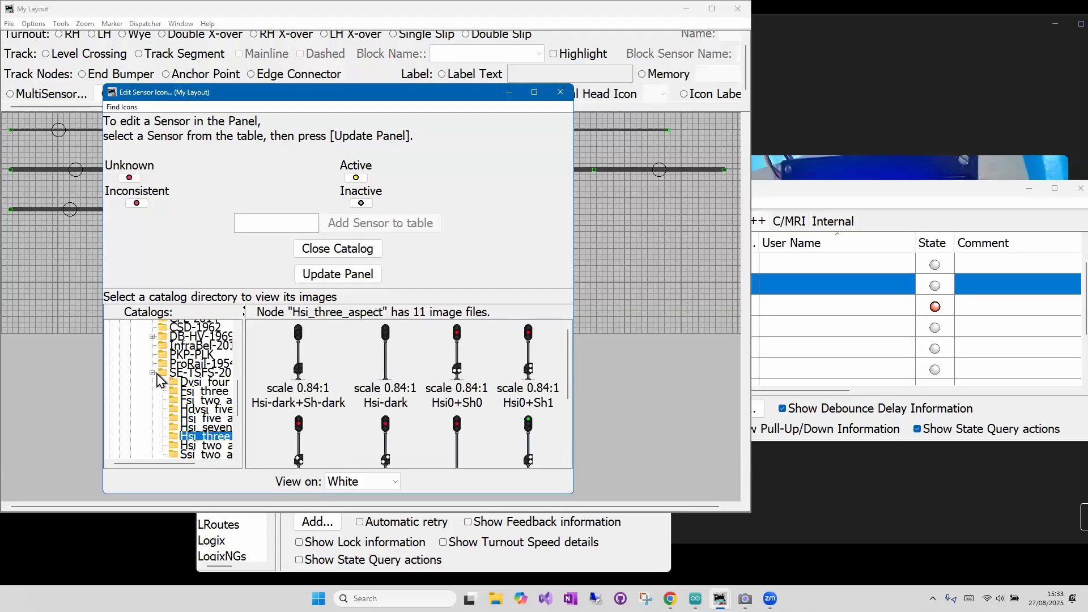
click(152, 372)
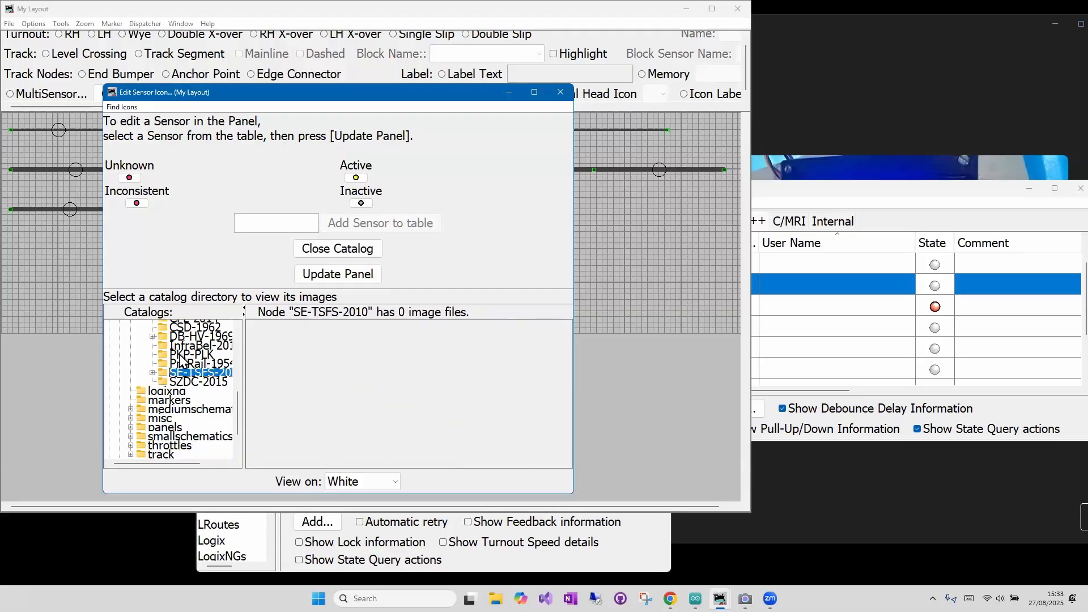
Step: Expand the misc branch of the icon catalog and show the images in its Nixie folder
scroll(191, 343, up, 5)
scroll(199, 410, down, 2)
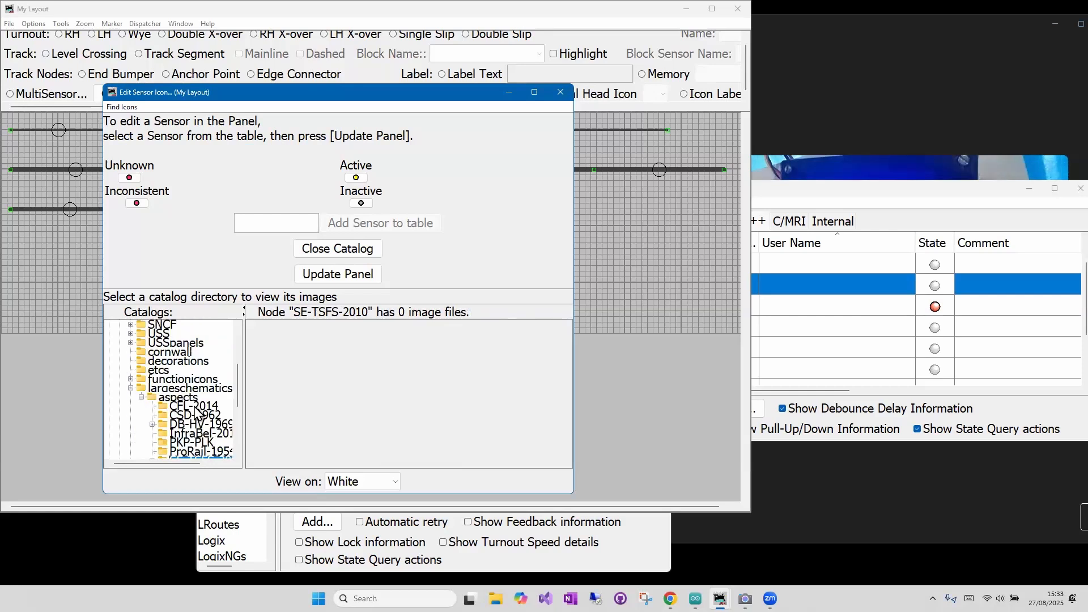
scroll(192, 403, down, 5)
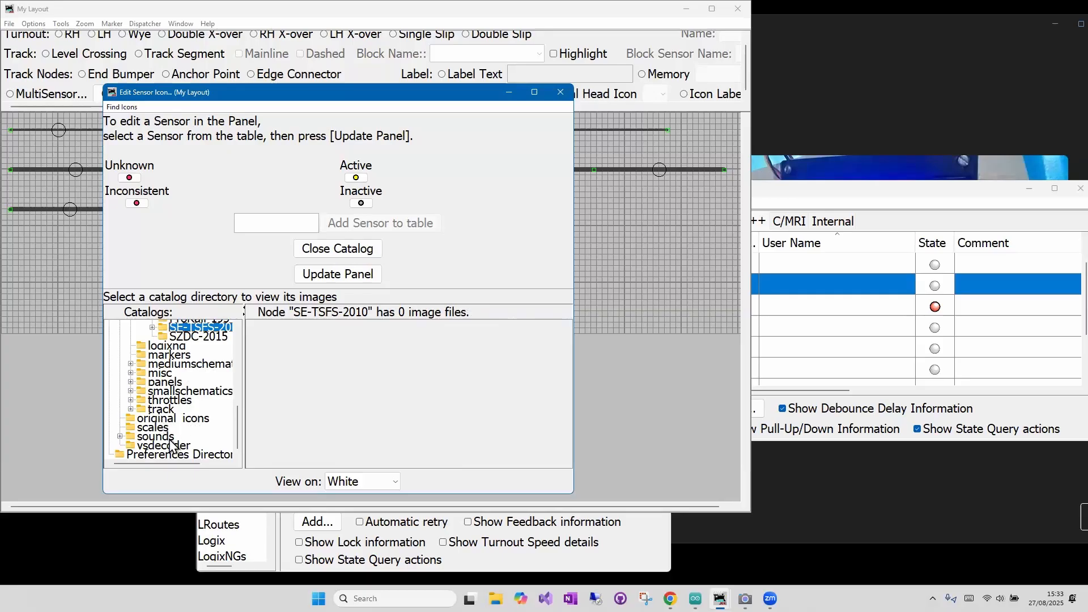
click(130, 373)
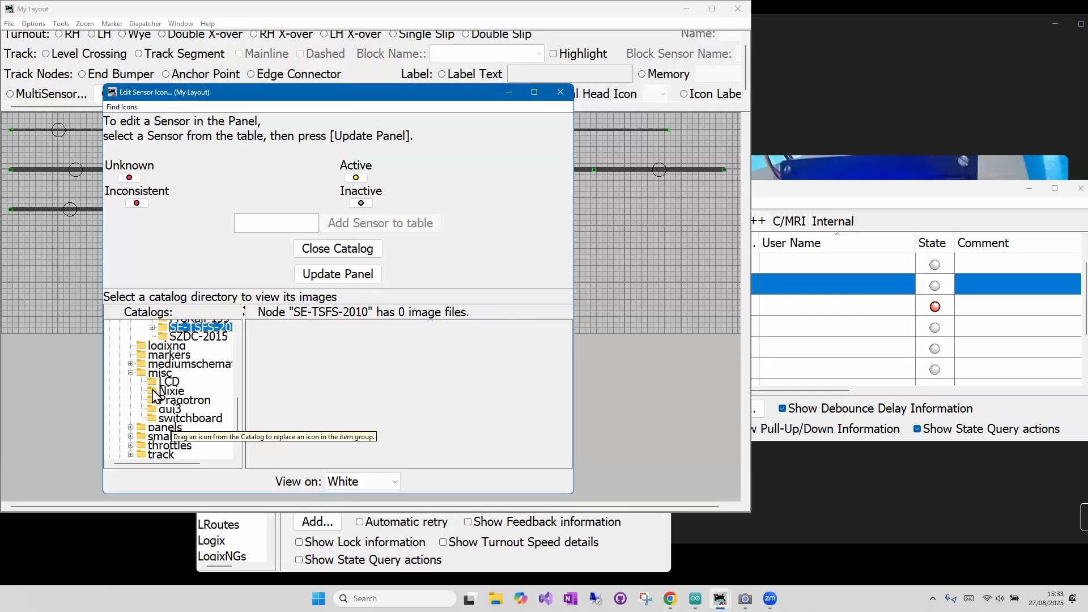
click(165, 391)
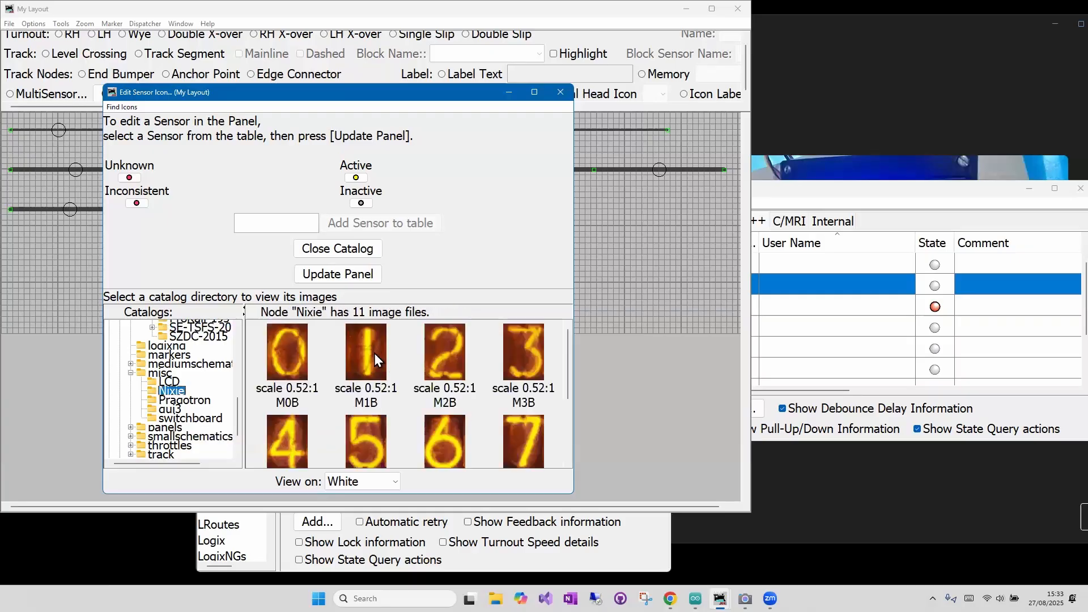
Step: Assign Nixie image M1B to DS3's Active state and M0B to its Inactive state, and update the panel
drag(367, 354, 360, 179)
drag(313, 469, 363, 281)
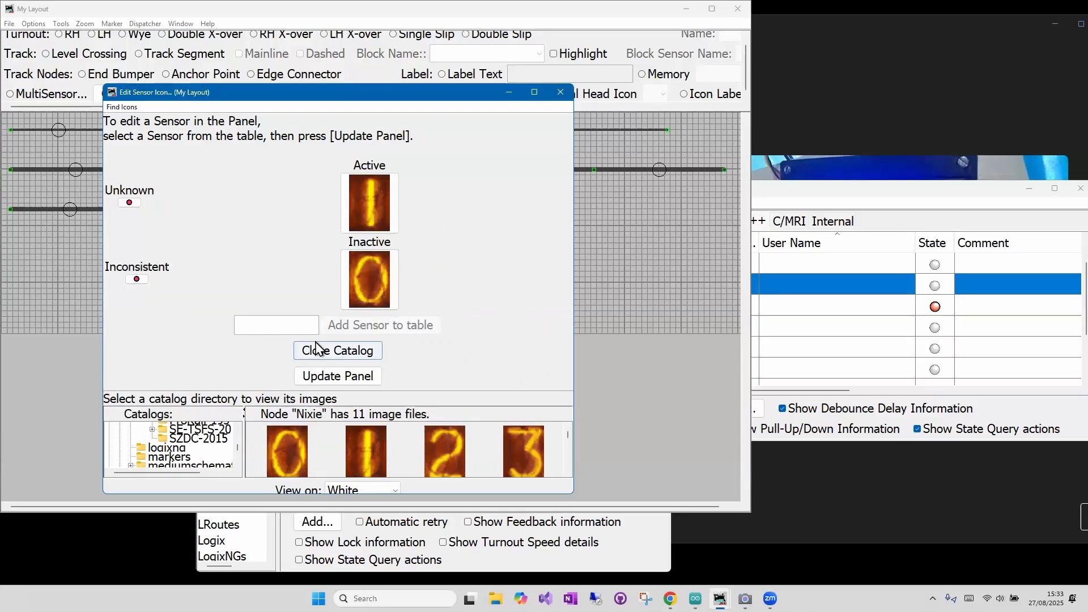
click(328, 377)
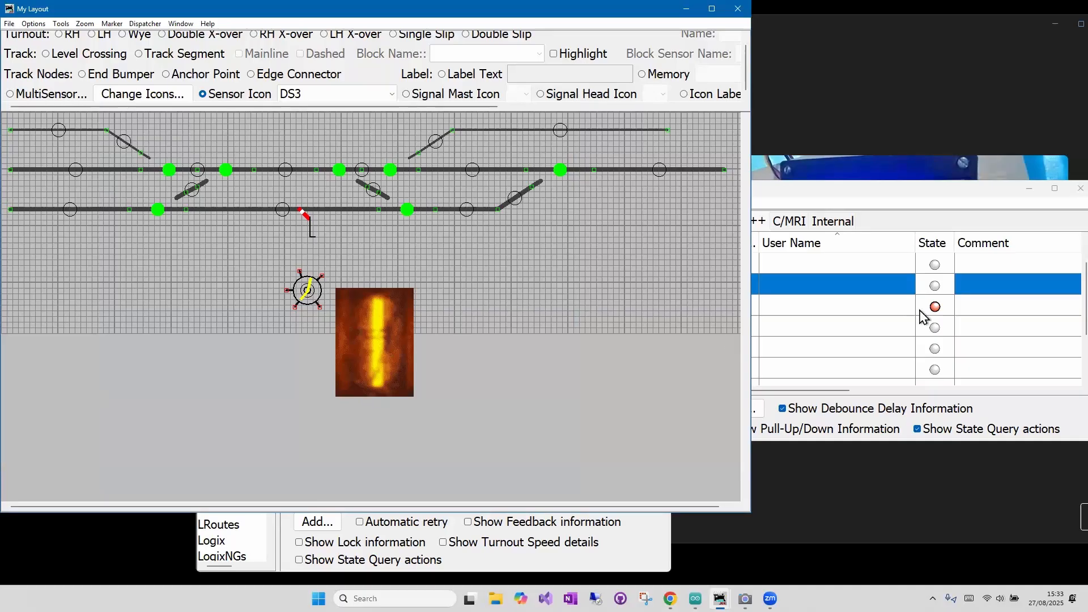
Step: Toggle DS2 and DS3 in the Sensors table to test their panel icons, setting DS2 active and DS3 inactive
click(936, 307)
click(937, 306)
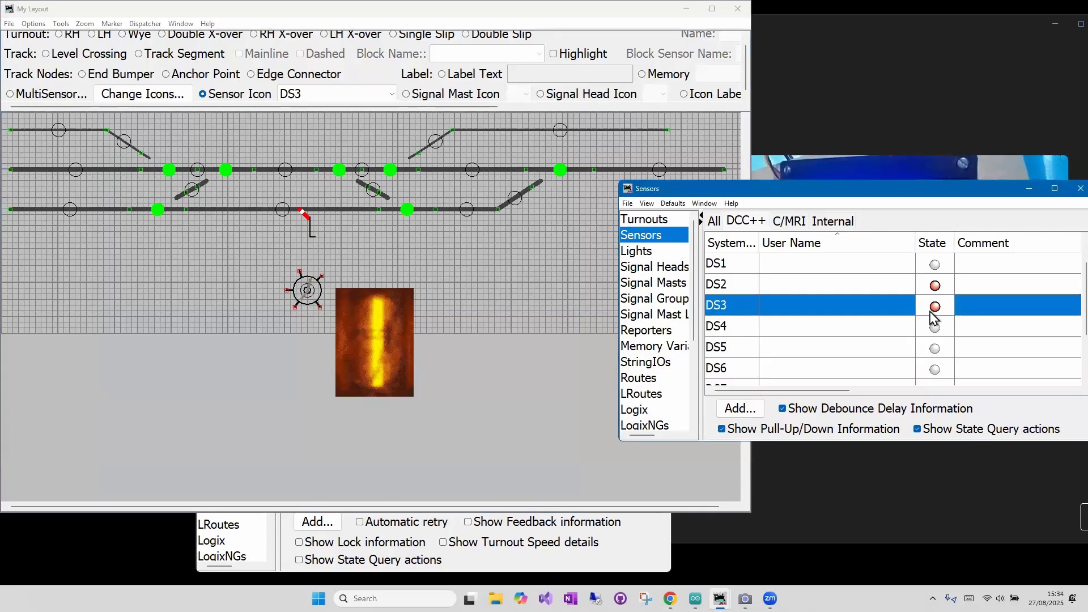
click(381, 352)
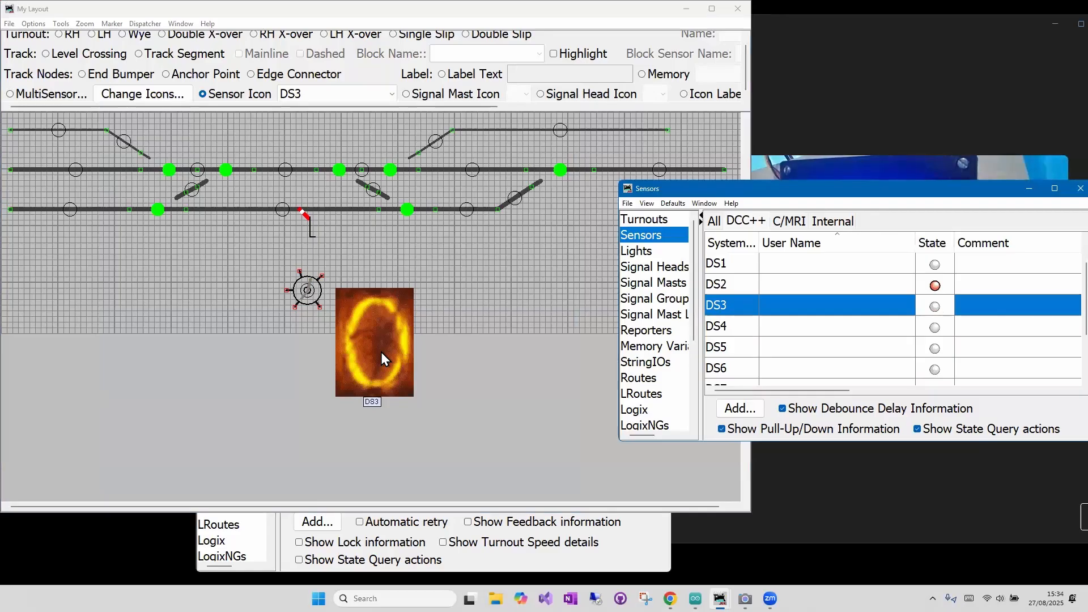
click(378, 347)
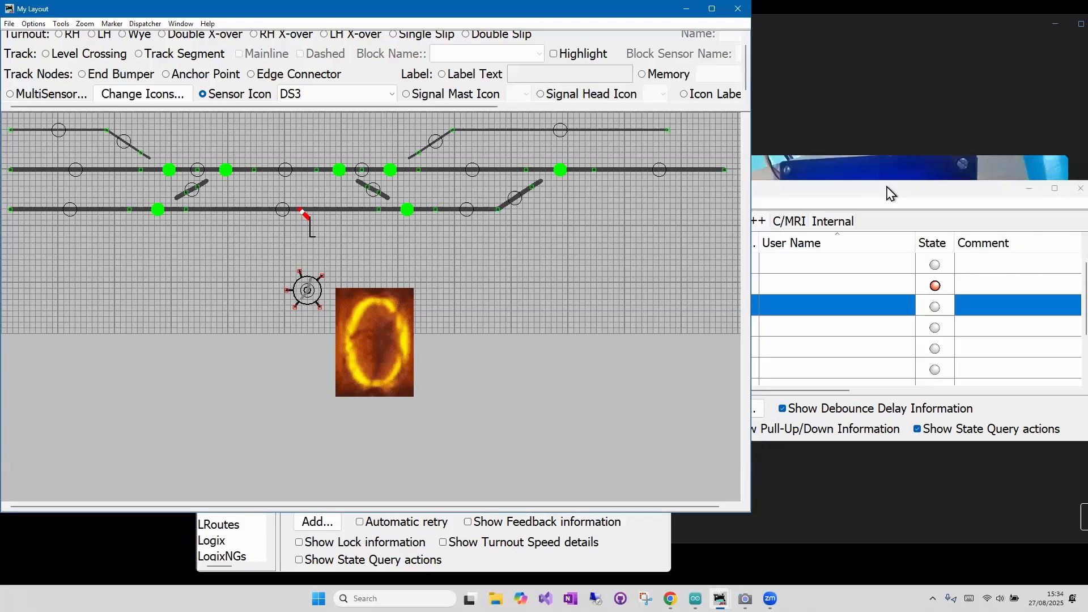
click(827, 198)
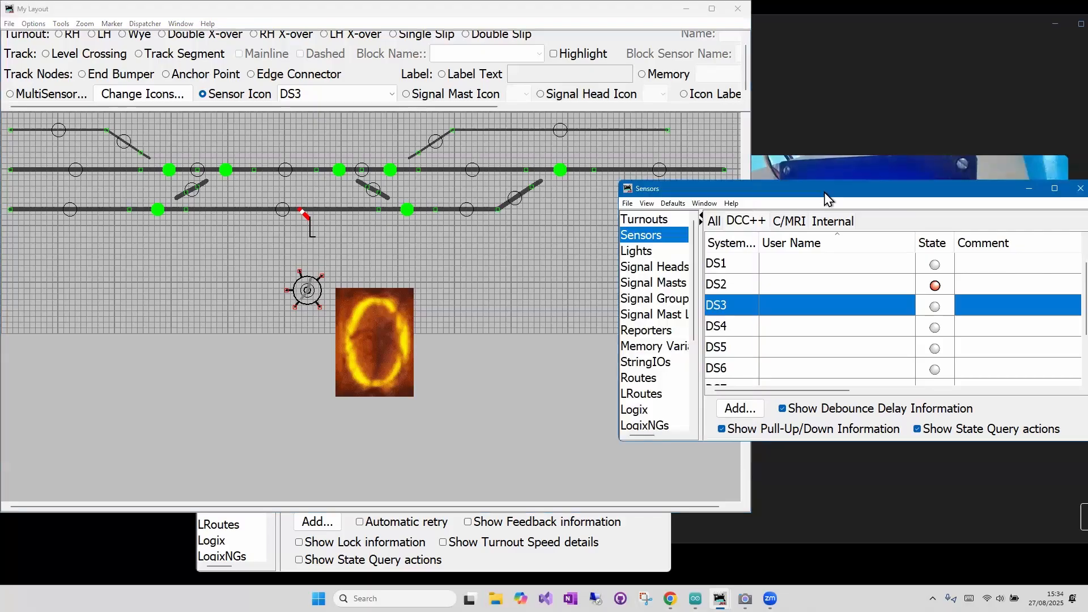